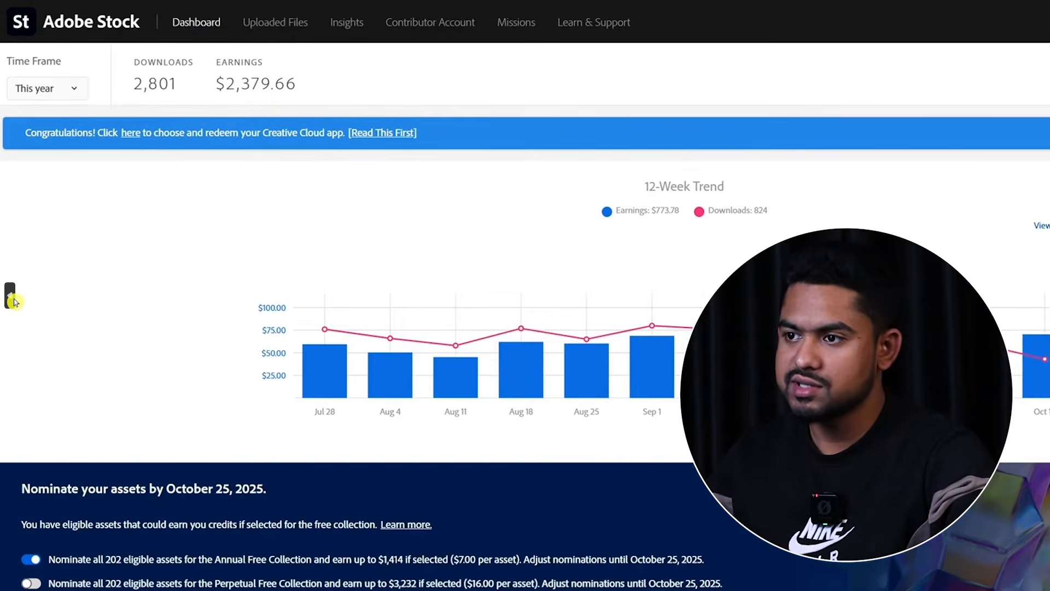
Browse other periods of the 12-week earnings and downloads trend on the contributor dashboard.
left_click(13, 299)
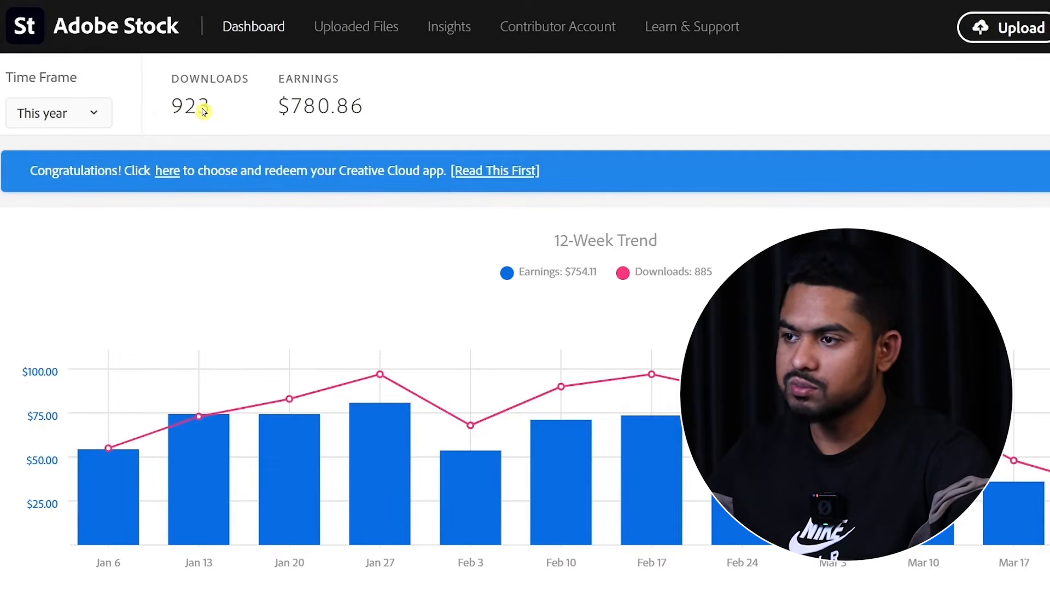
left_click(1038, 289)
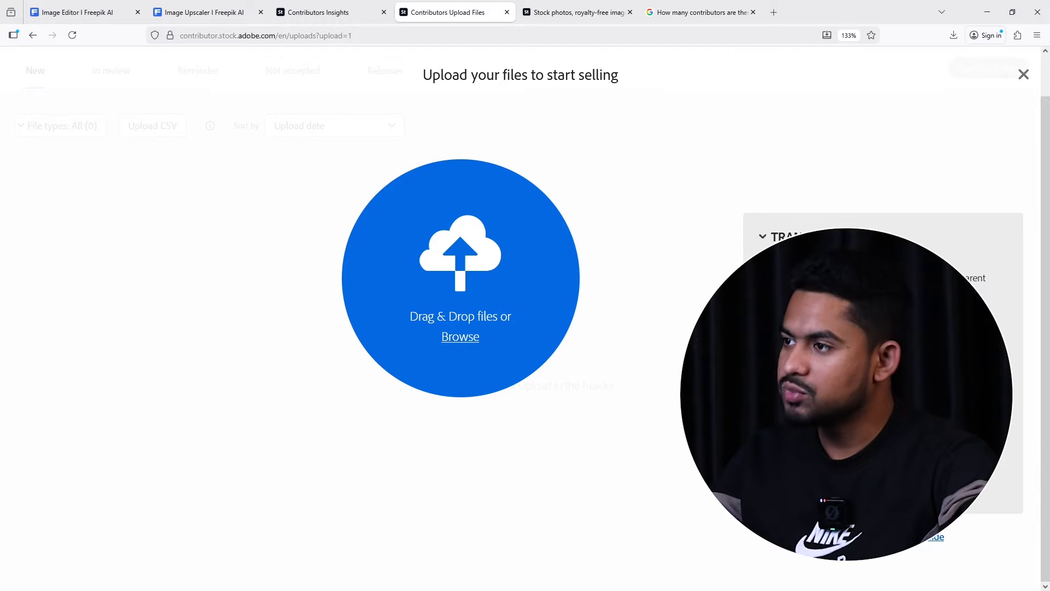
Go to the Google results on how many contributors Adobe Stock has and highlight the contributor estimate under People also ask.
left_click(553, 14)
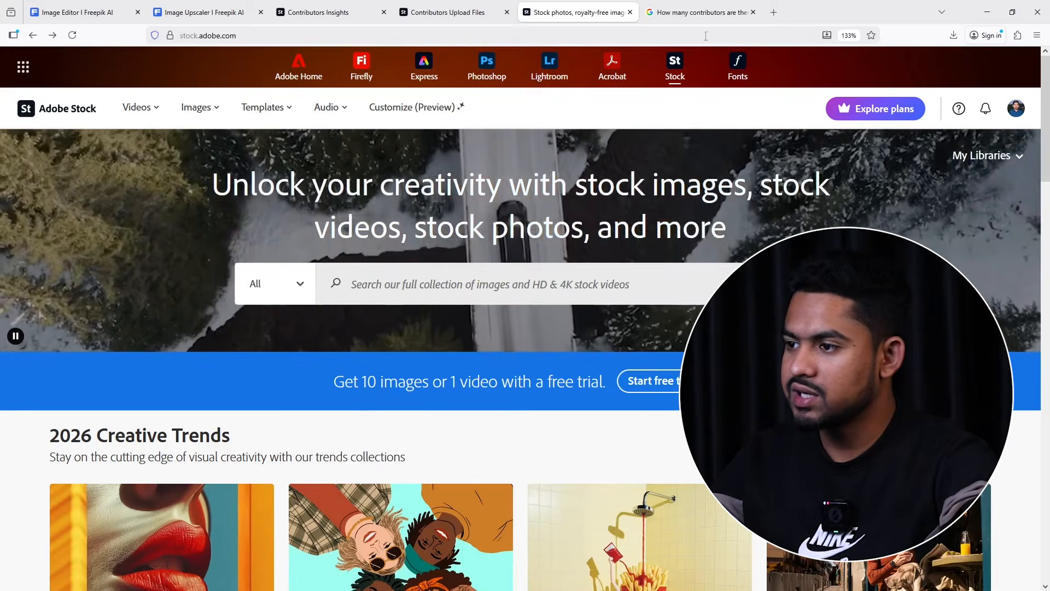
left_click(700, 12)
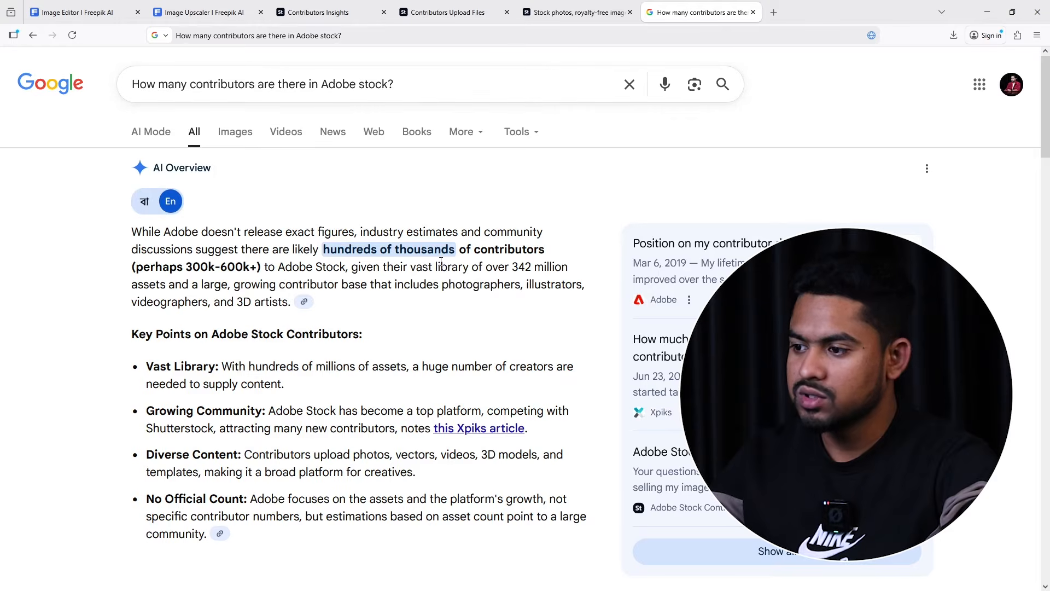
scroll(454, 274, "down", 8)
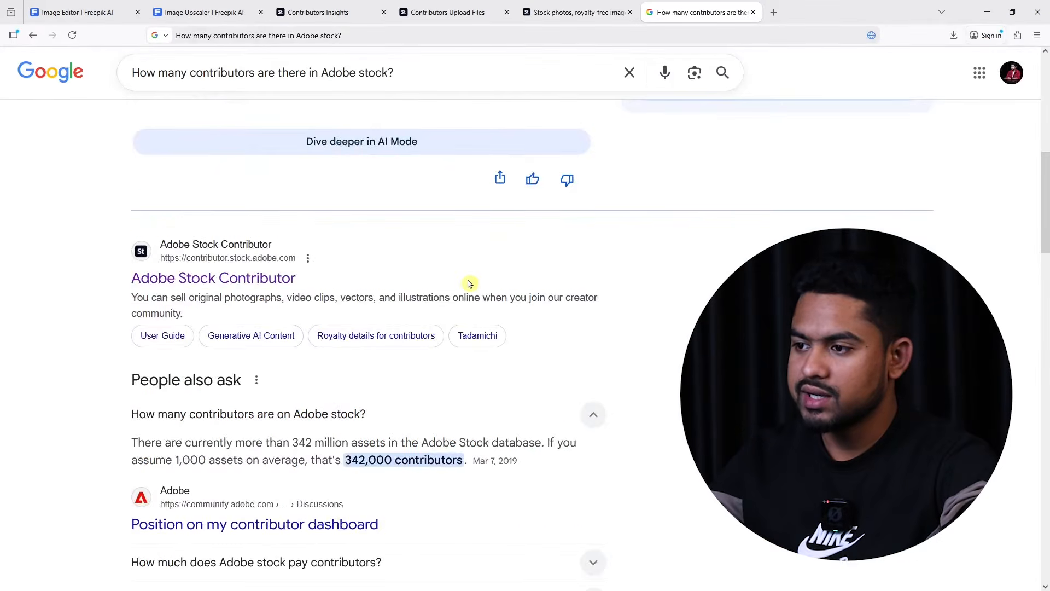
scroll(470, 283, "down", 4)
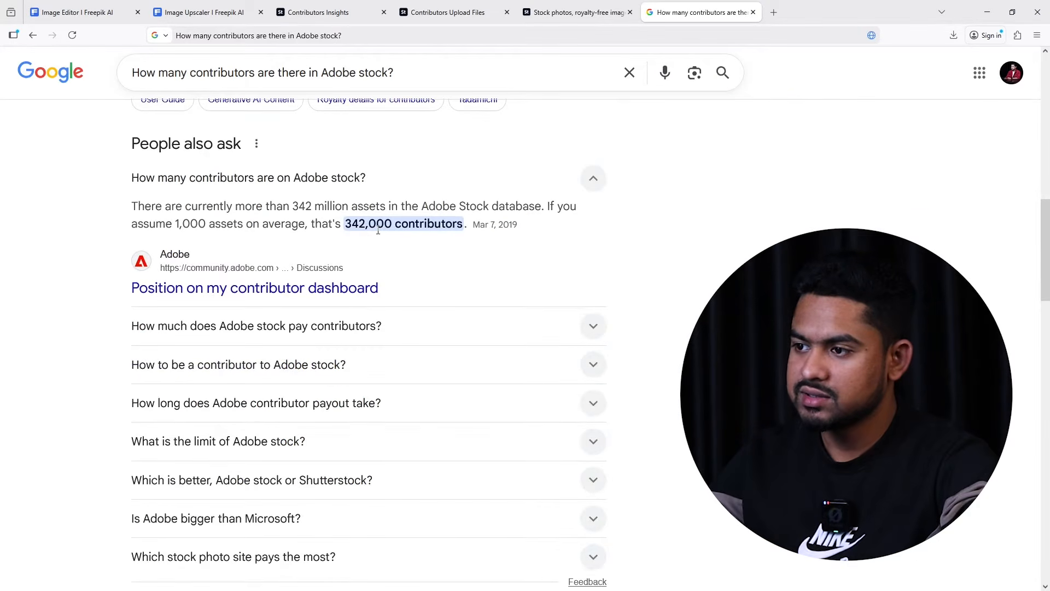
left_click_drag(353, 224, 455, 227)
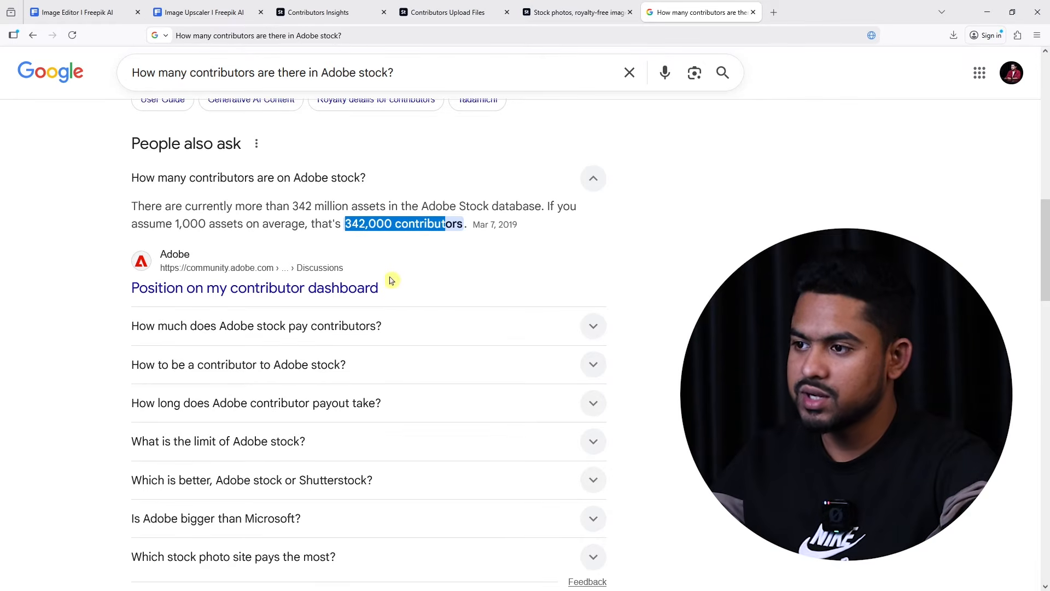
Compare the AI Overview with the People also ask answer about the number of Adobe Stock contributors.
scroll(396, 290, "up", 10)
scroll(414, 249, "up", 3)
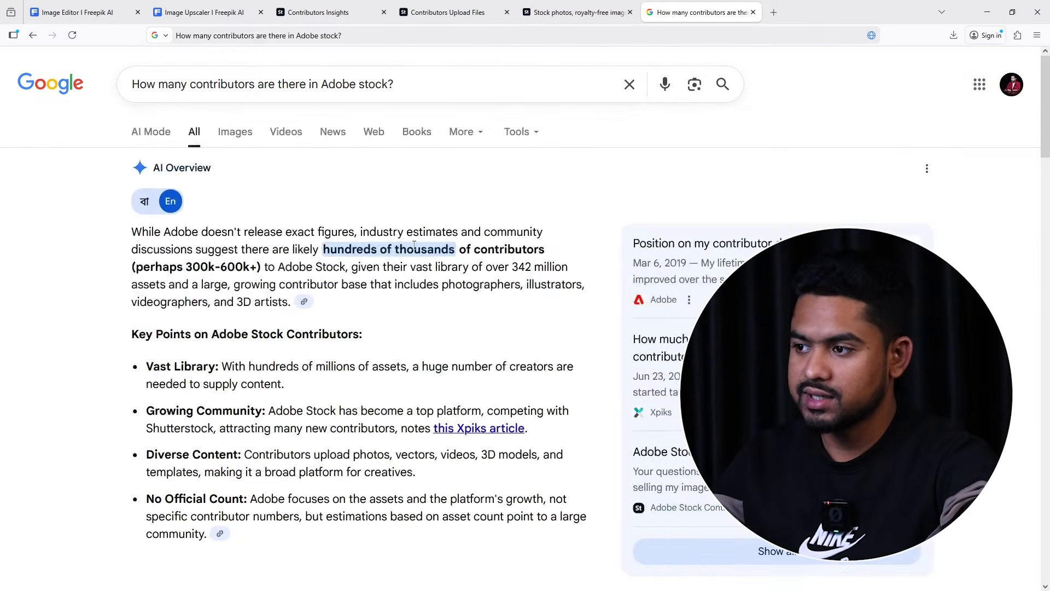
scroll(413, 247, "down", 15)
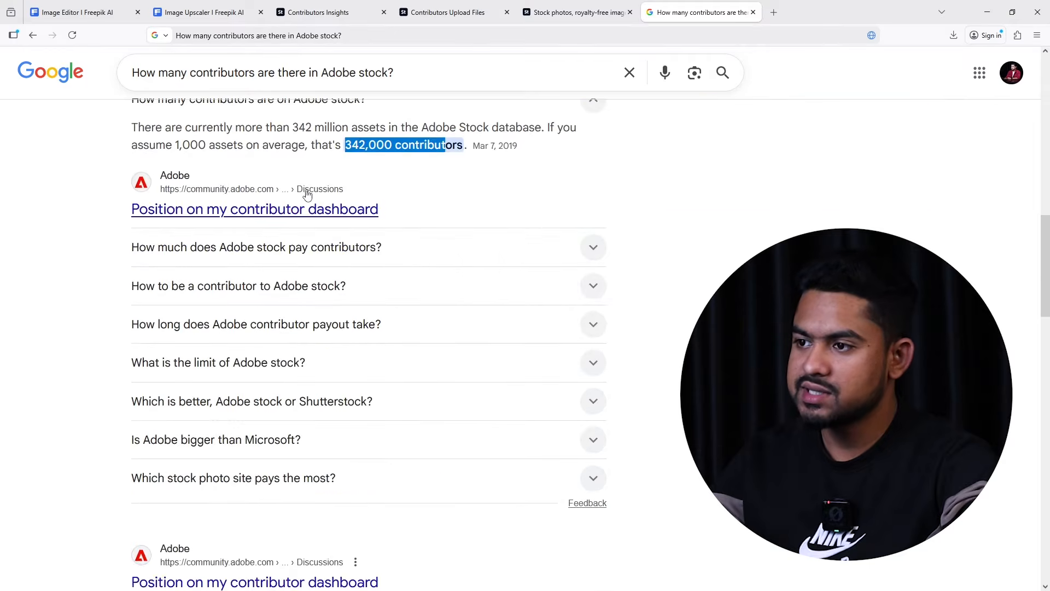
scroll(305, 192, "up", 2)
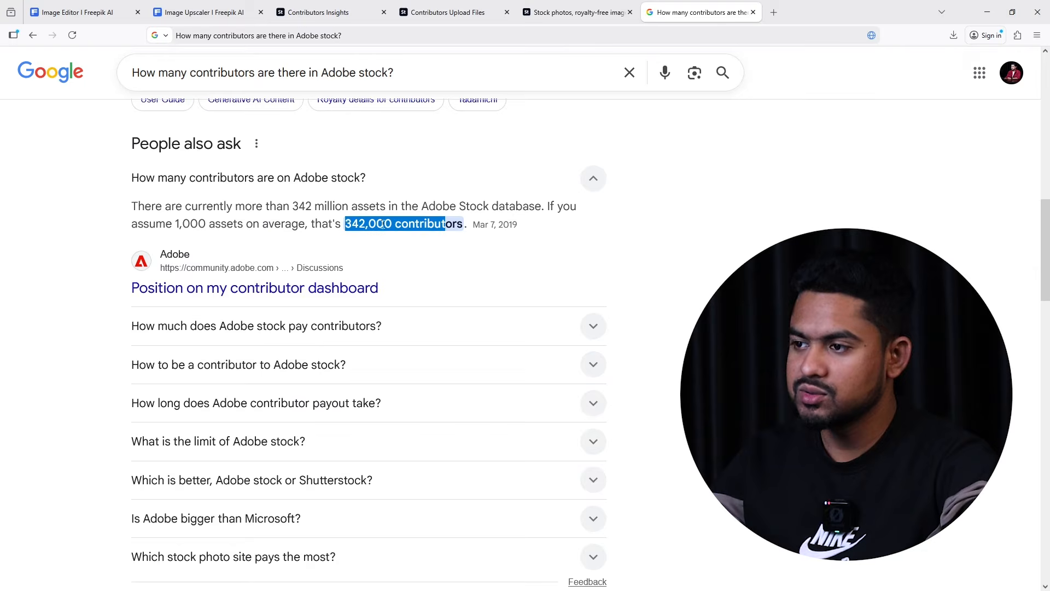
scroll(381, 223, "up", 10)
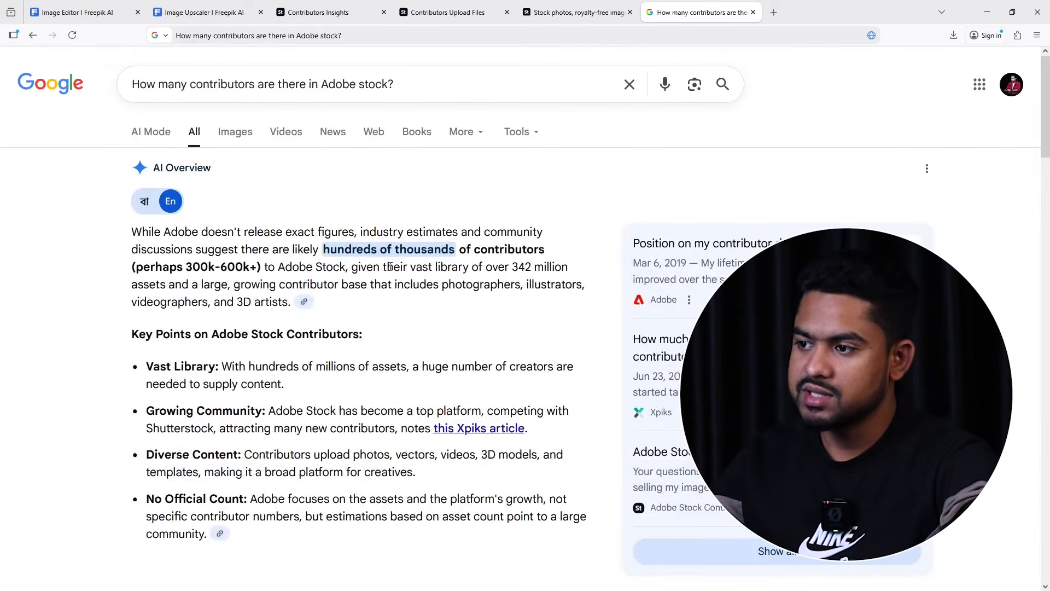
scroll(356, 289, "down", 10)
scroll(356, 296, "up", 10)
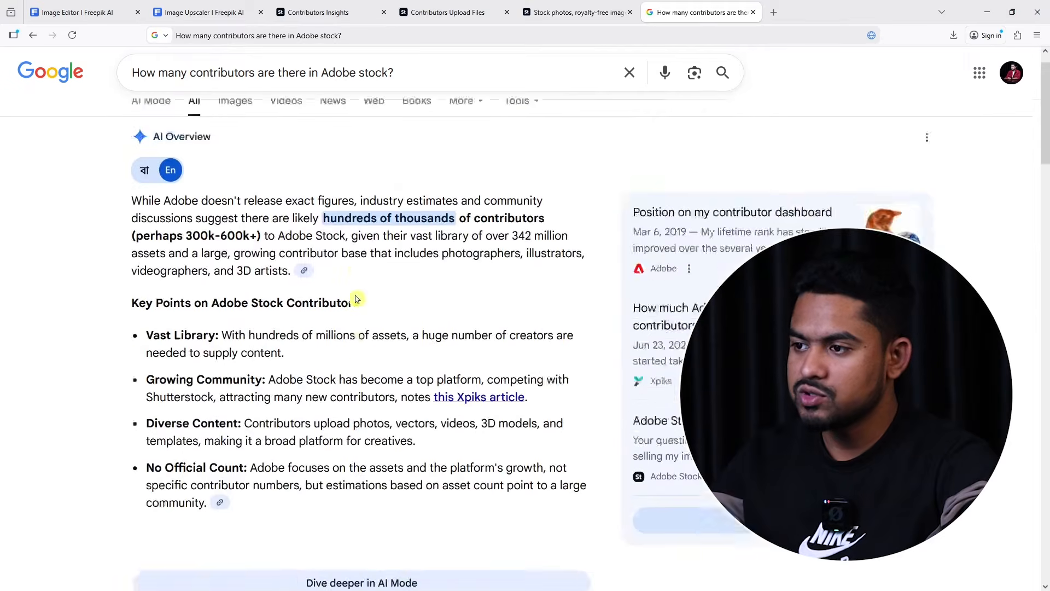
scroll(415, 289, "down", 3)
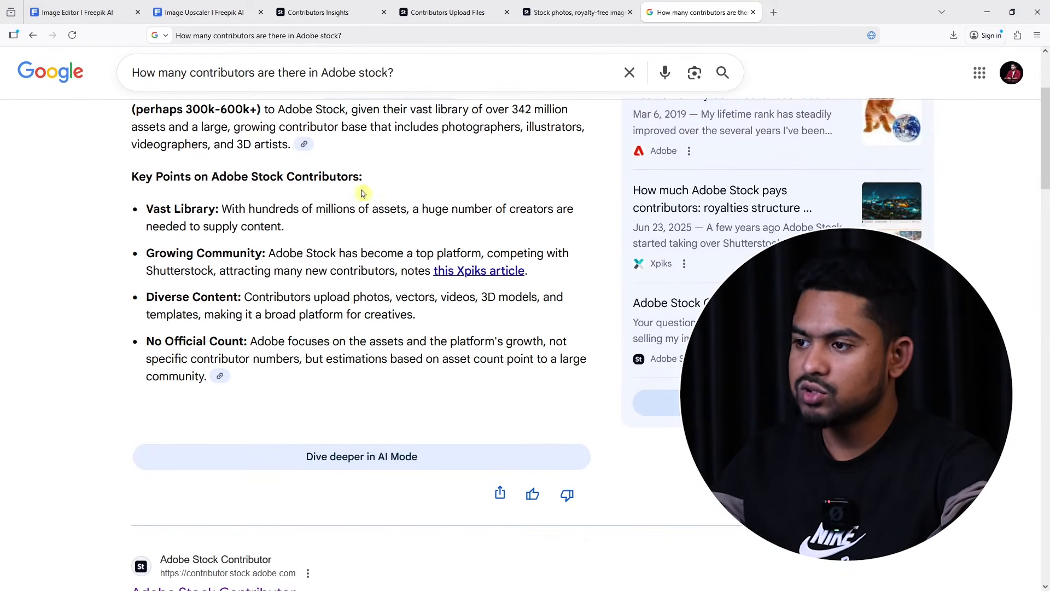
scroll(364, 193, "up", 3)
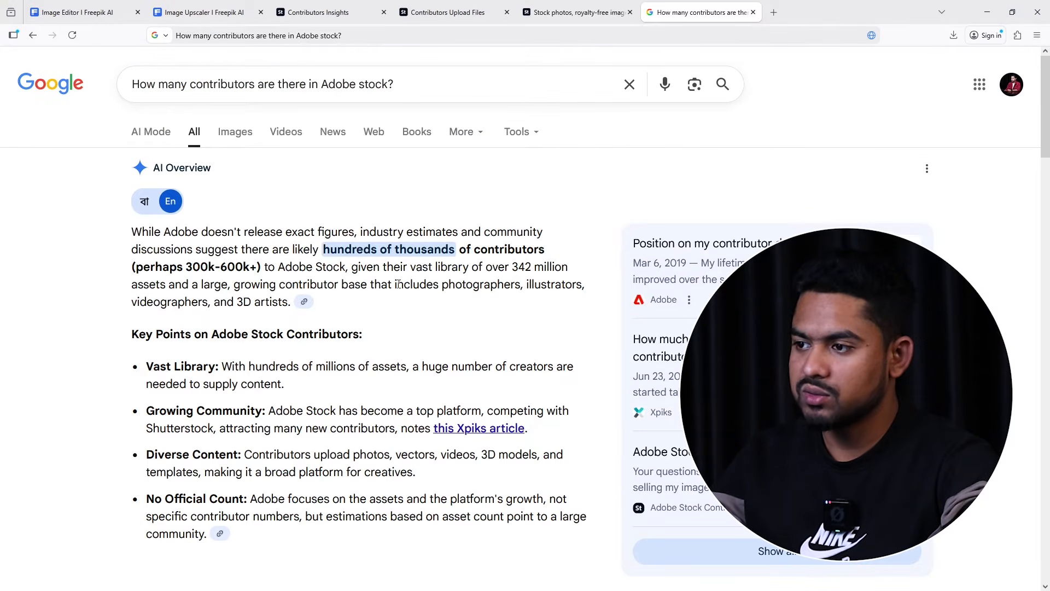
scroll(399, 284, "down", 2)
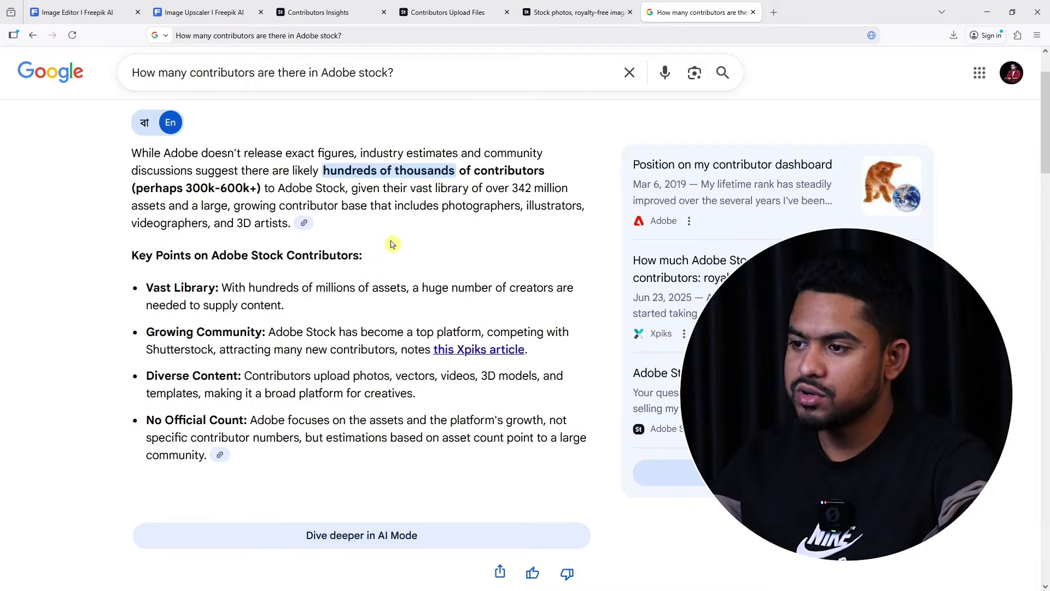
scroll(392, 244, "down", 1)
scroll(405, 244, "up", 3)
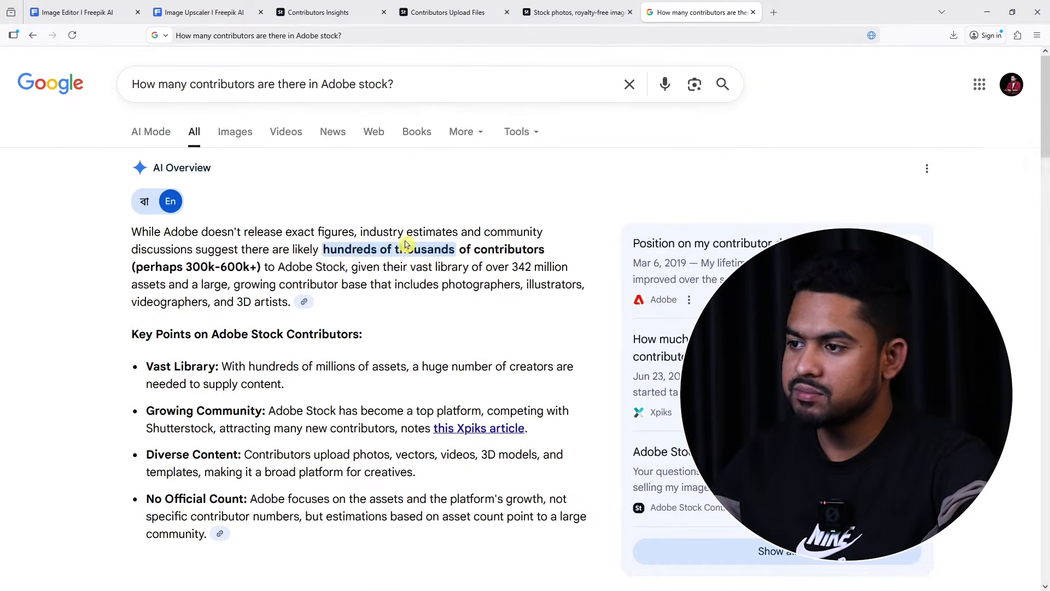
scroll(415, 268, "down", 3)
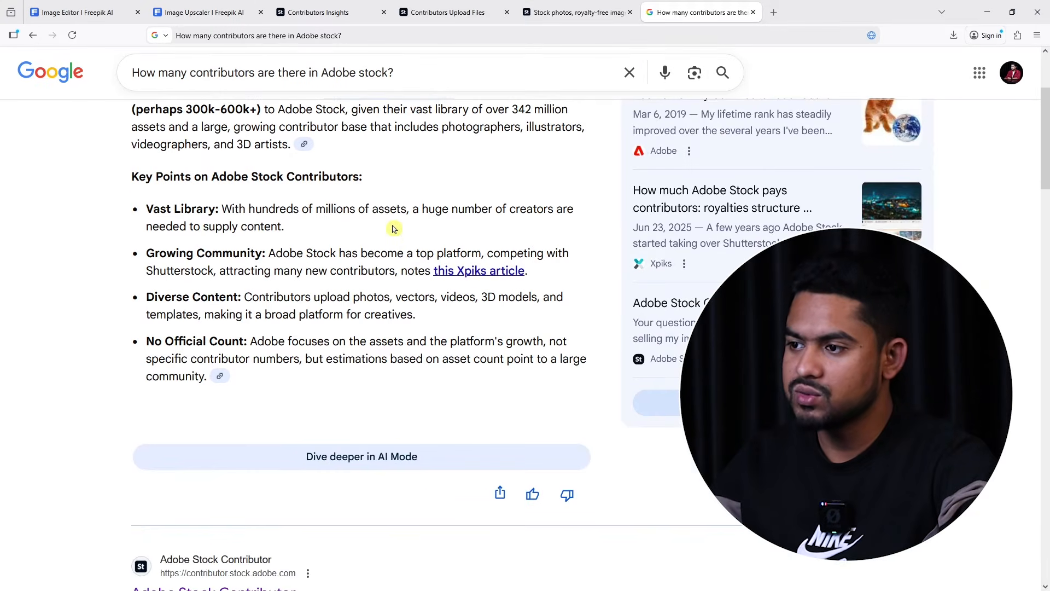
scroll(410, 242, "up", 1)
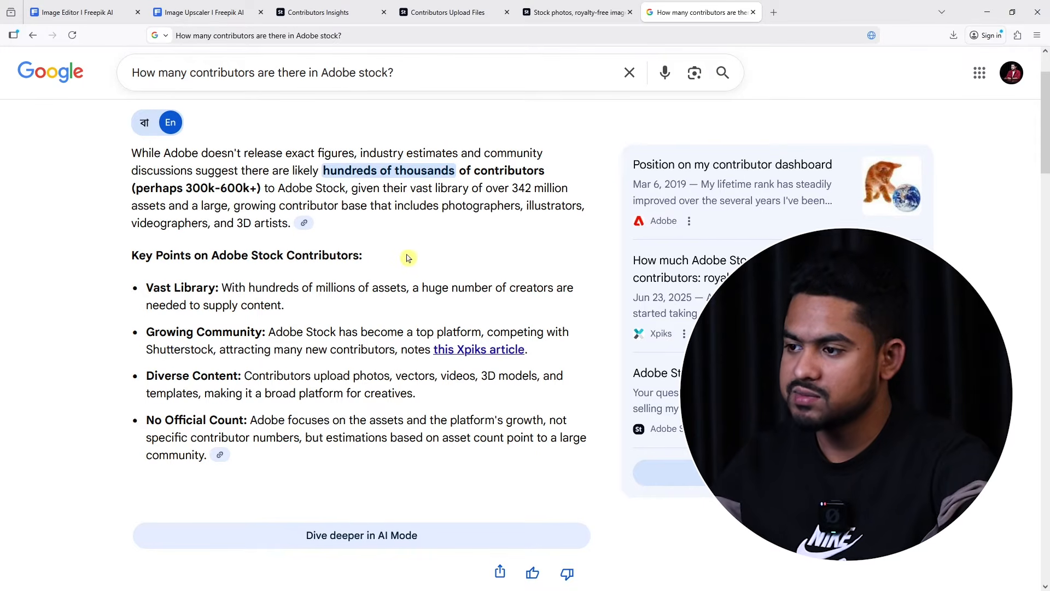
scroll(416, 245, "down", 2)
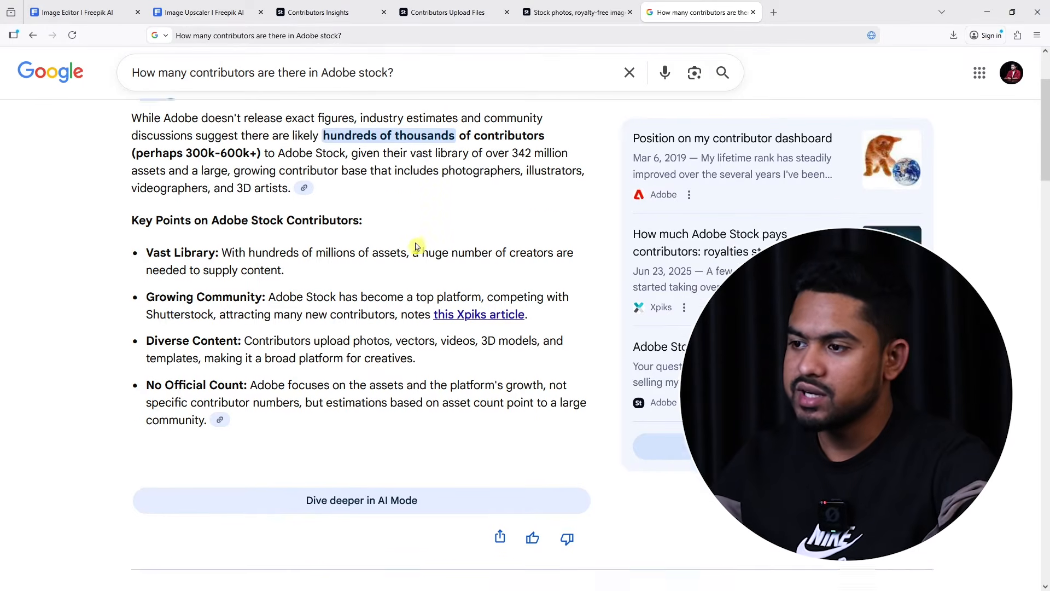
scroll(415, 243, "up", 3)
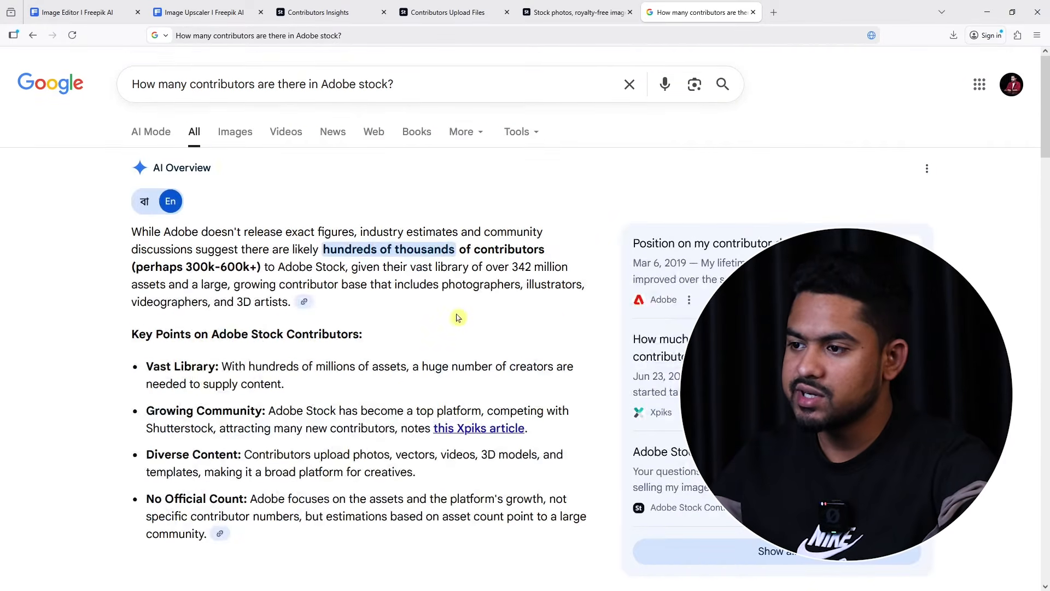
scroll(454, 317, "down", 12)
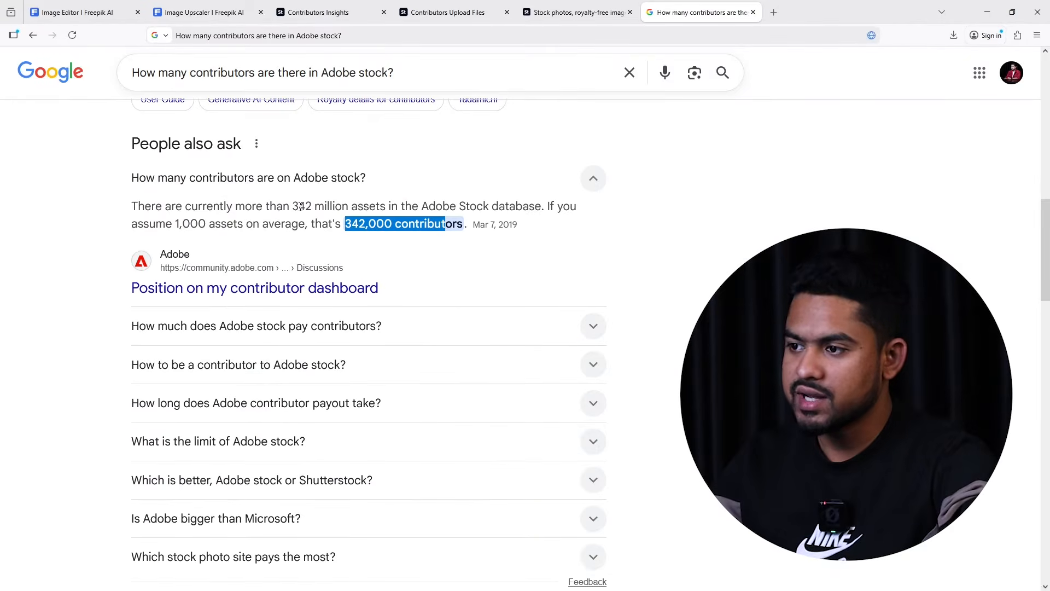
scroll(376, 209, "up", 1)
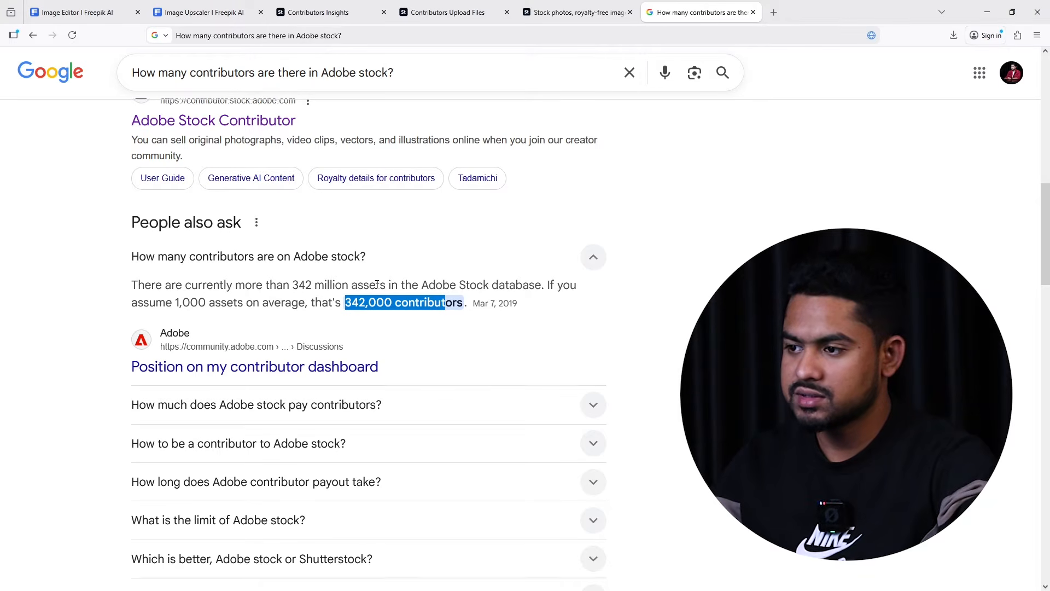
scroll(377, 285, "up", 10)
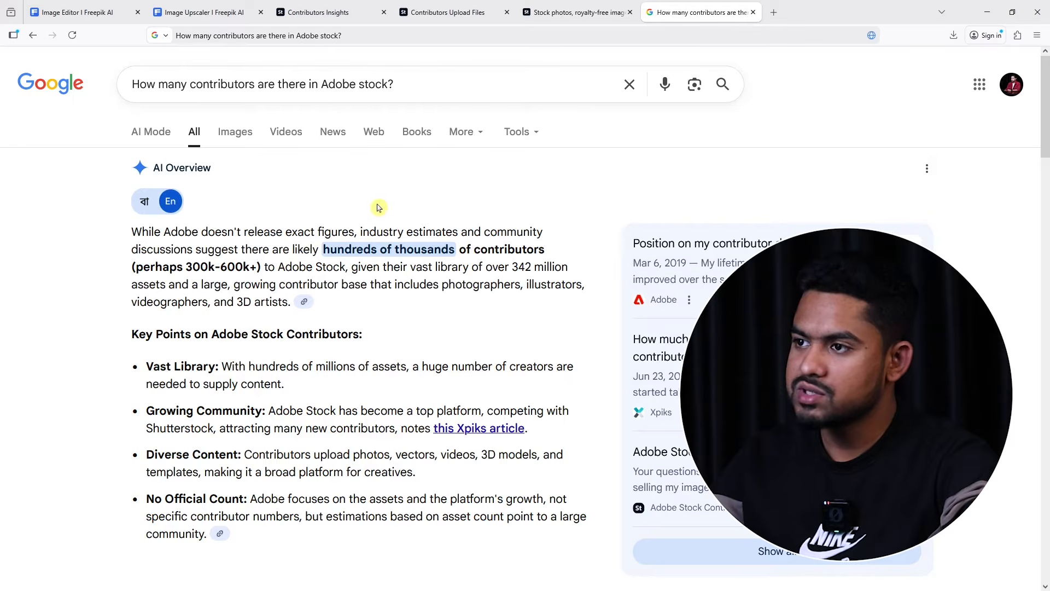
Review the recent top-selling photo contributors, their lifetime downloads and sample images in Contributors Insights.
left_click(333, 12)
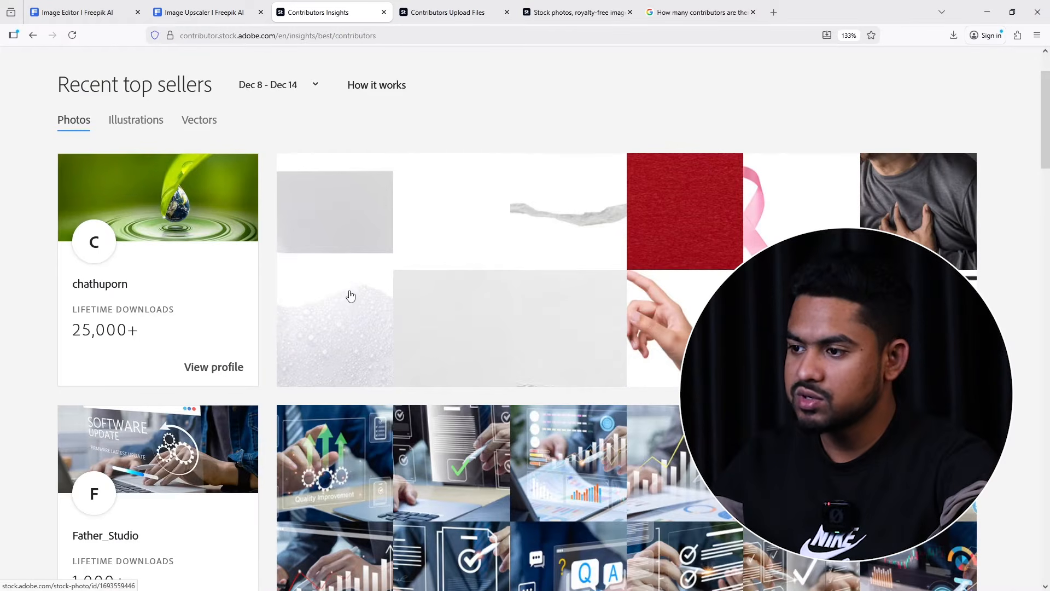
scroll(359, 287, "down", 3)
scroll(349, 307, "down", 6)
scroll(349, 307, "down", 6)
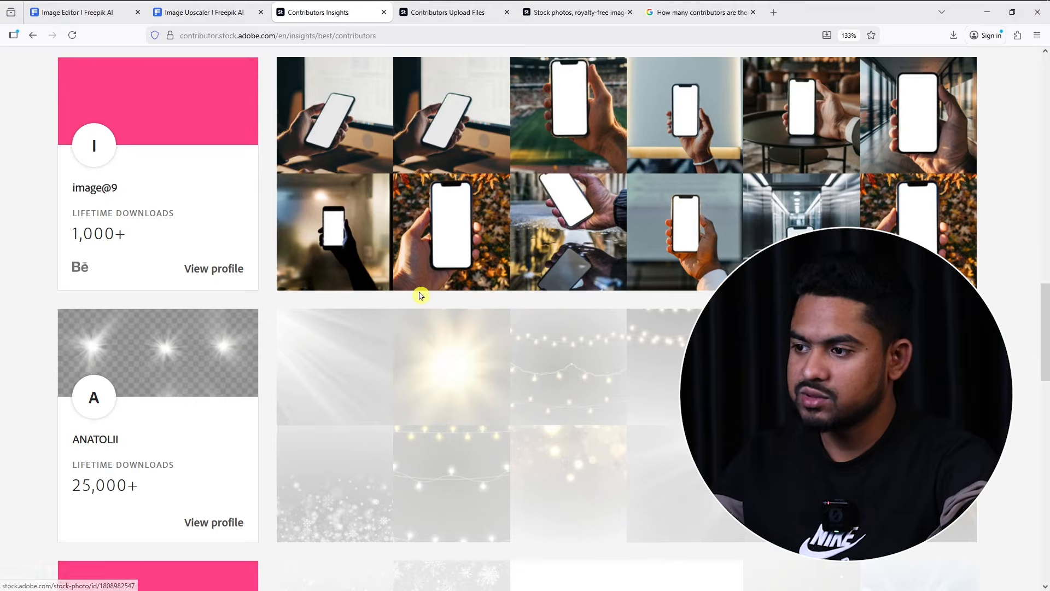
scroll(404, 291, "down", 6)
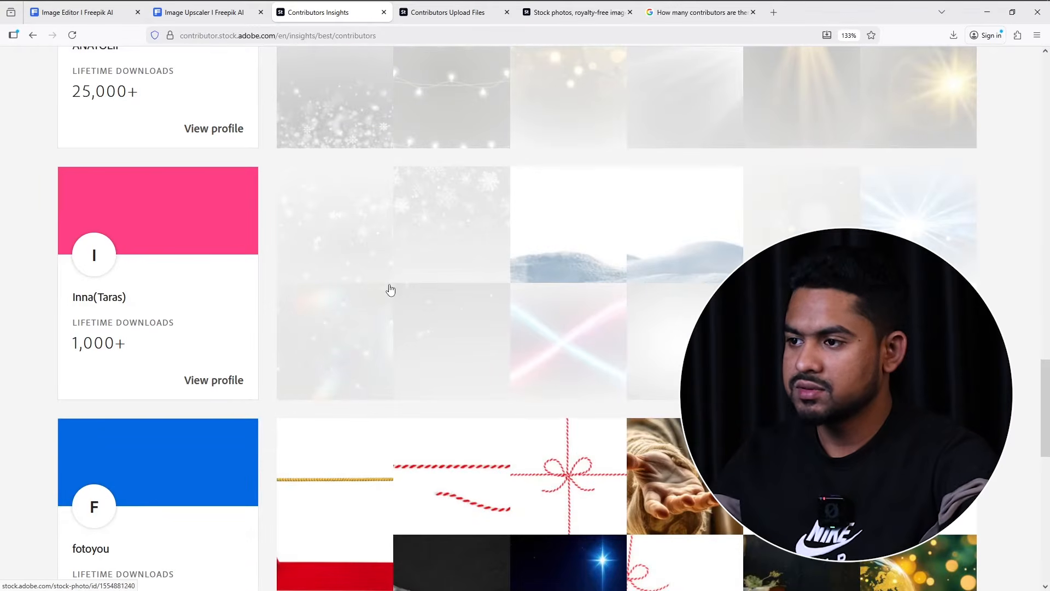
scroll(375, 309, "up", 6)
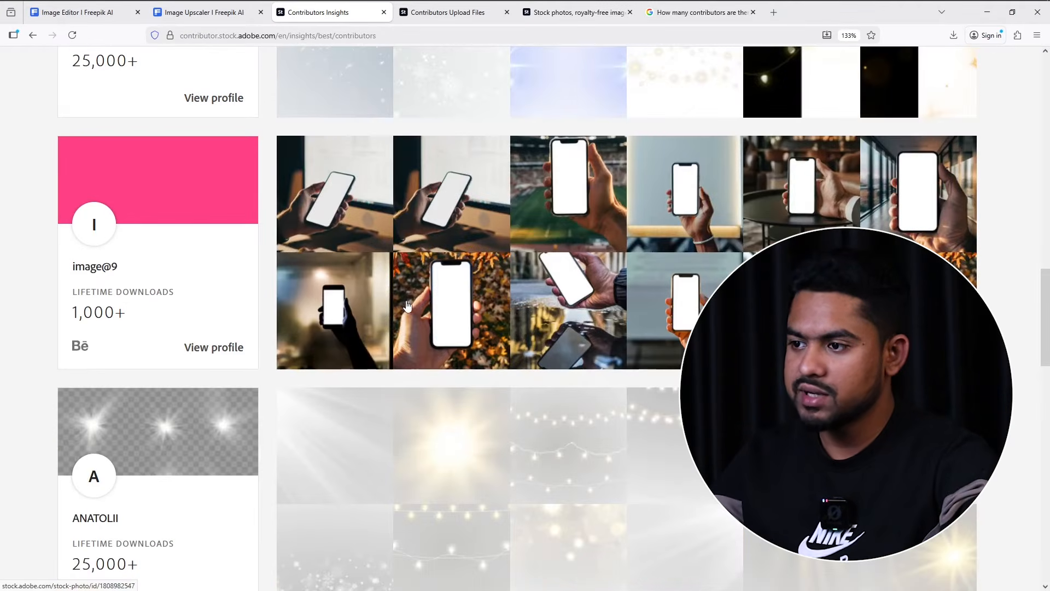
scroll(412, 307, "up", 10)
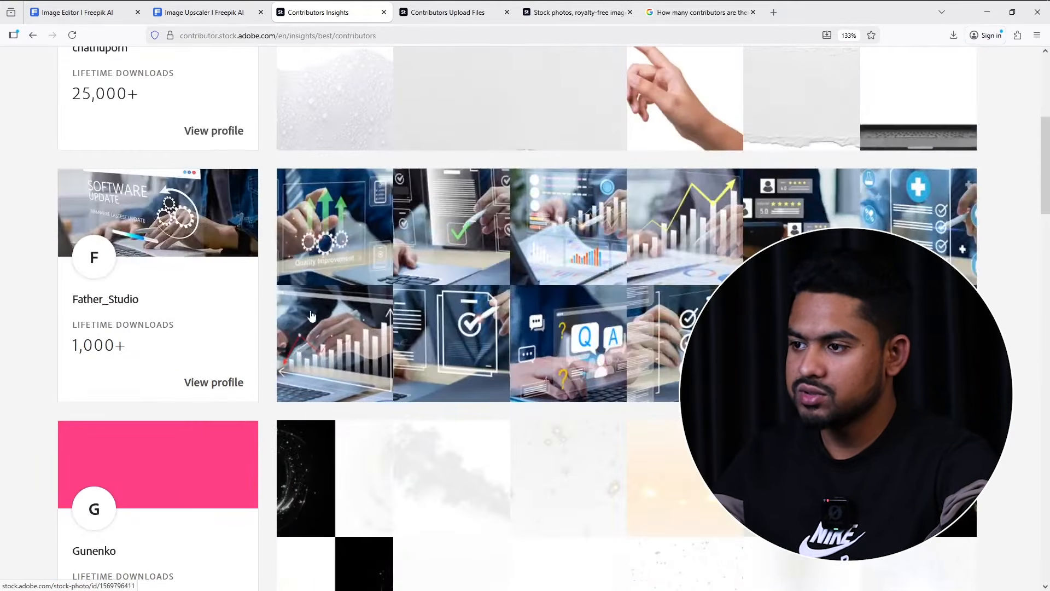
scroll(387, 305, "up", 5)
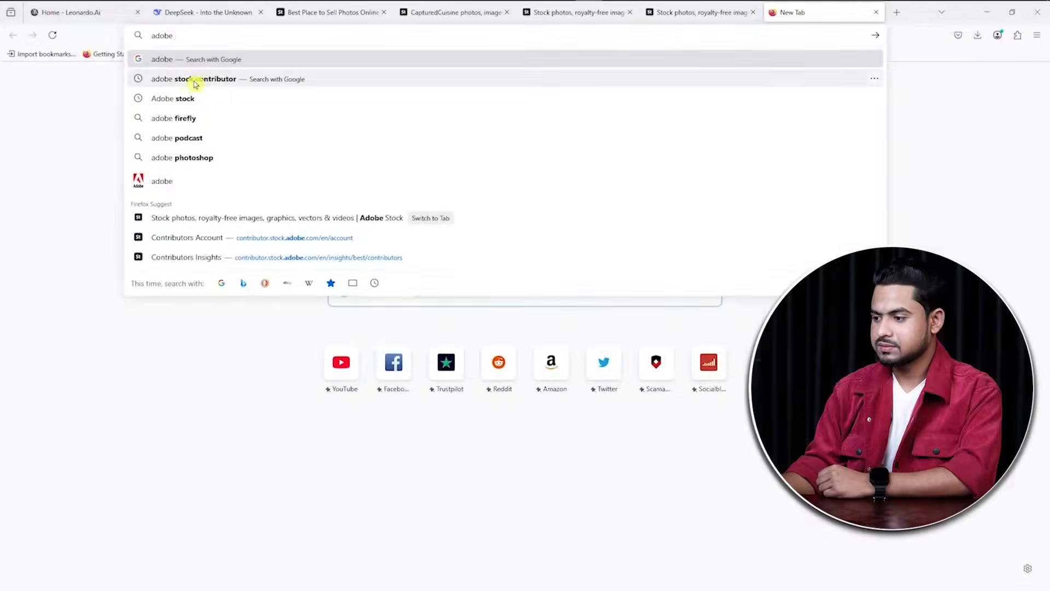
Search Google for "adobe stock contributor" and open the account sign-up form from the Adobe Stock Contributor site.
left_click(200, 78)
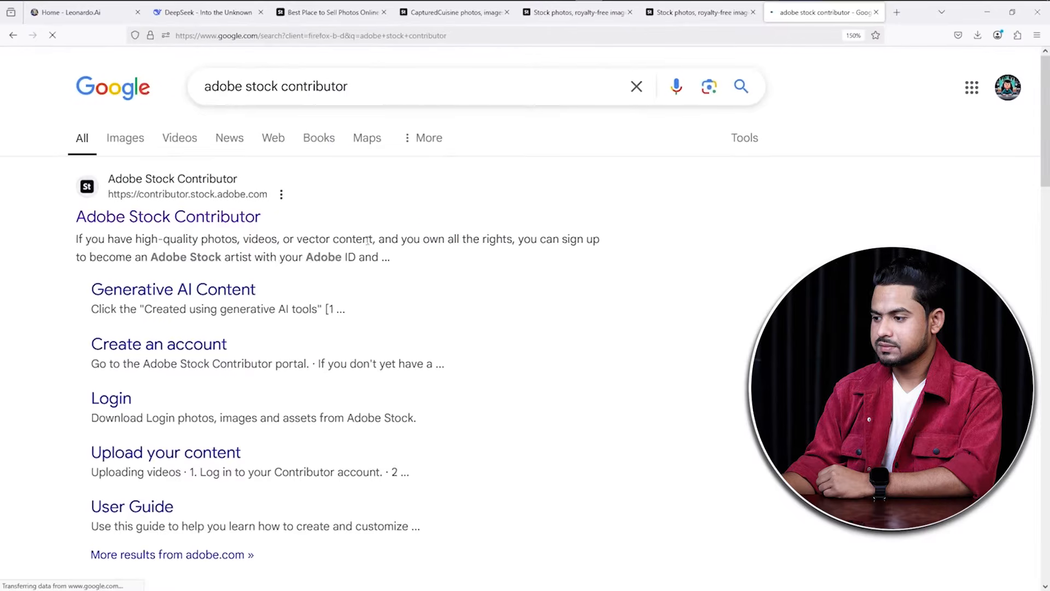
left_click(172, 220)
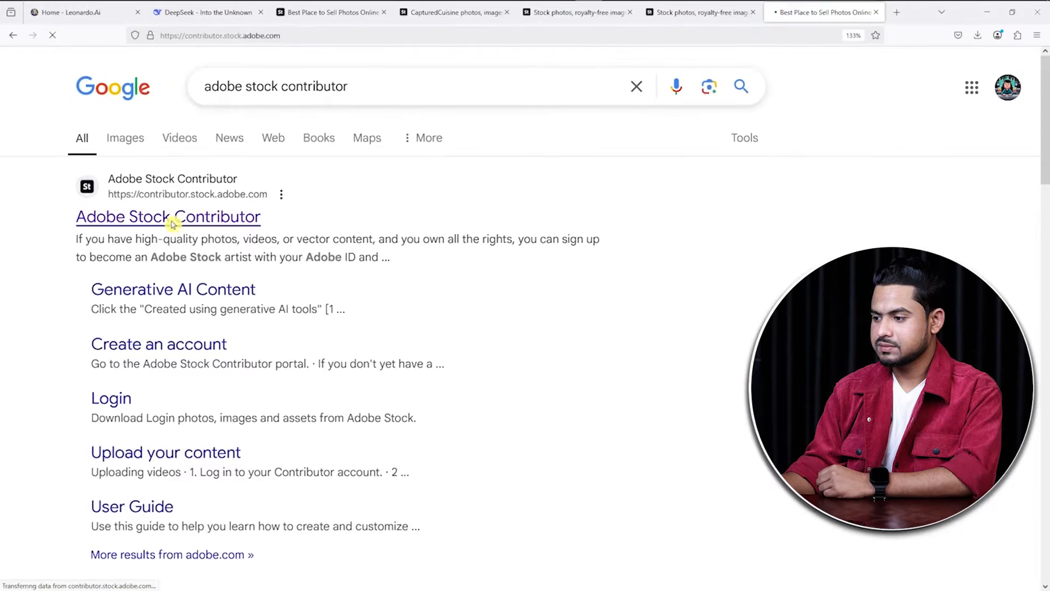
left_click(458, 357)
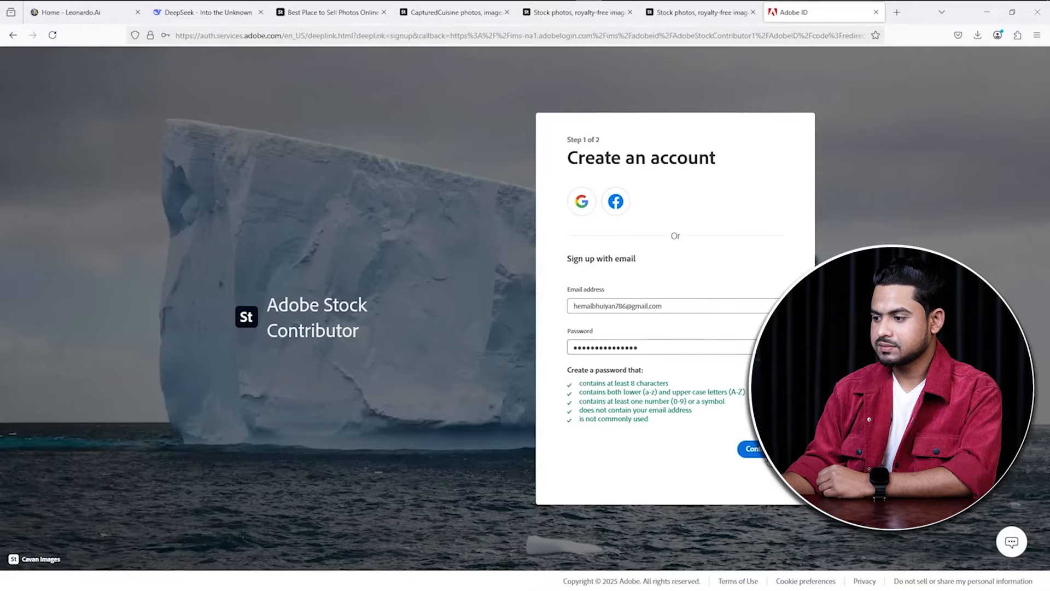
Create the Adobe account with the e-mail address, password, full name and date of birth, opting in to contact via email.
left_click(771, 451)
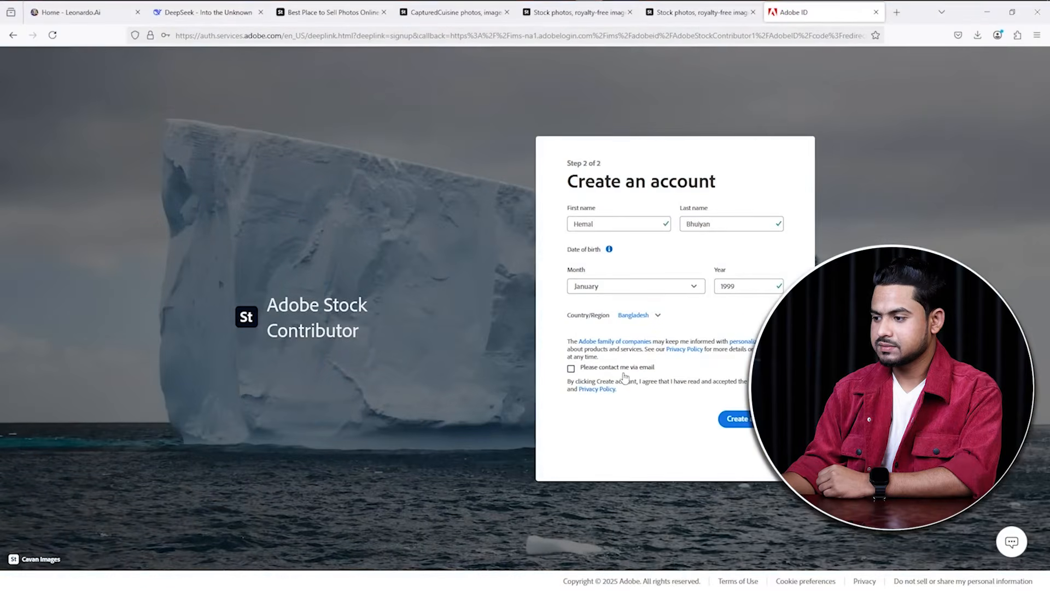
left_click(571, 369)
left_click(746, 424)
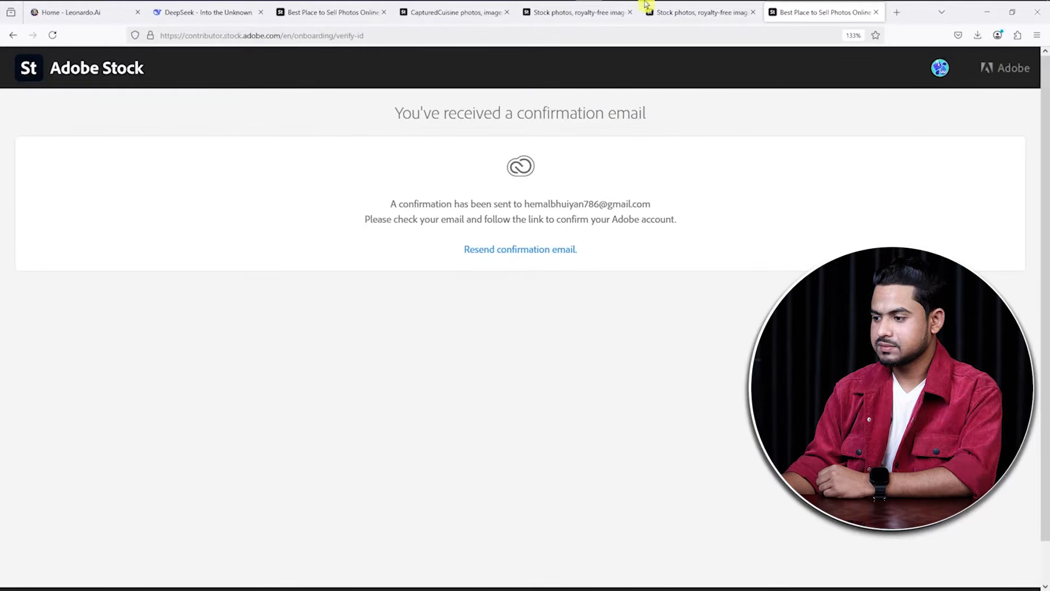
Switch to the Gmail inbox and open the "Welcome to Adobe" confirmation email.
left_click(617, 5)
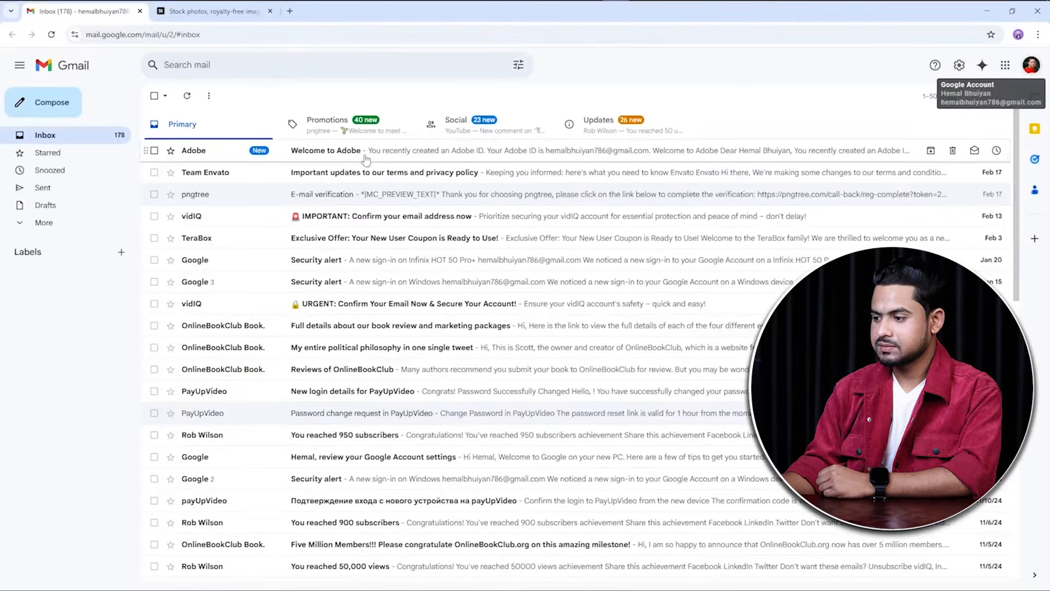
left_click(353, 153)
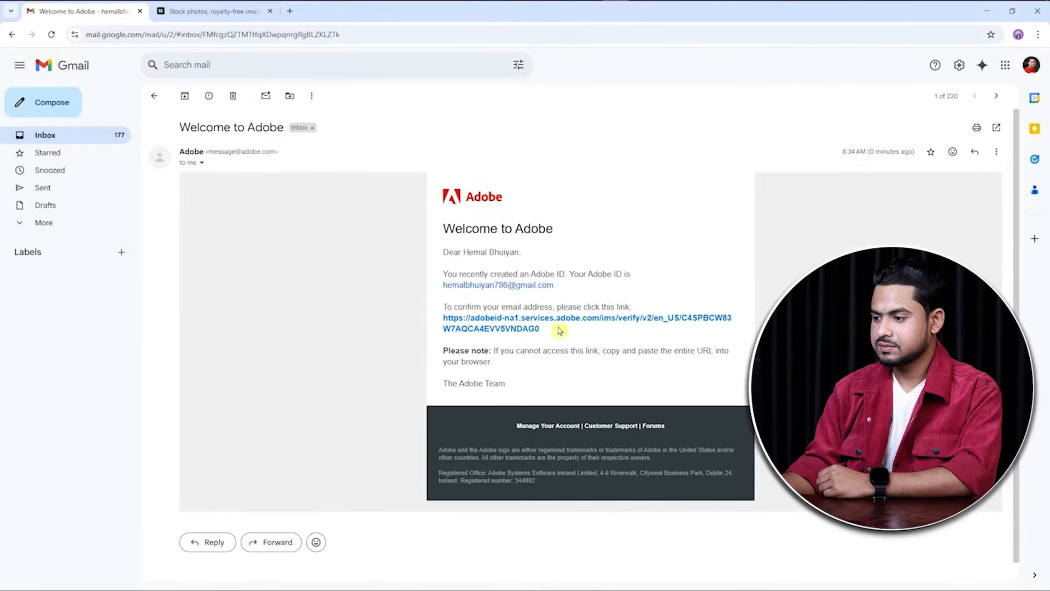
left_click(306, 35)
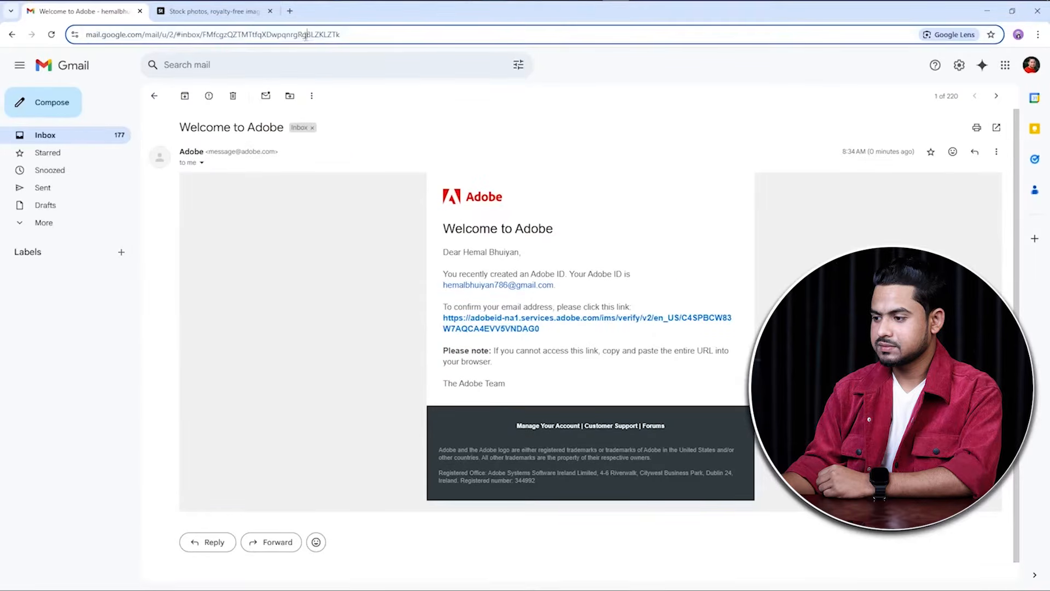
right_click(306, 35)
left_click(340, 141)
left_click(315, 264)
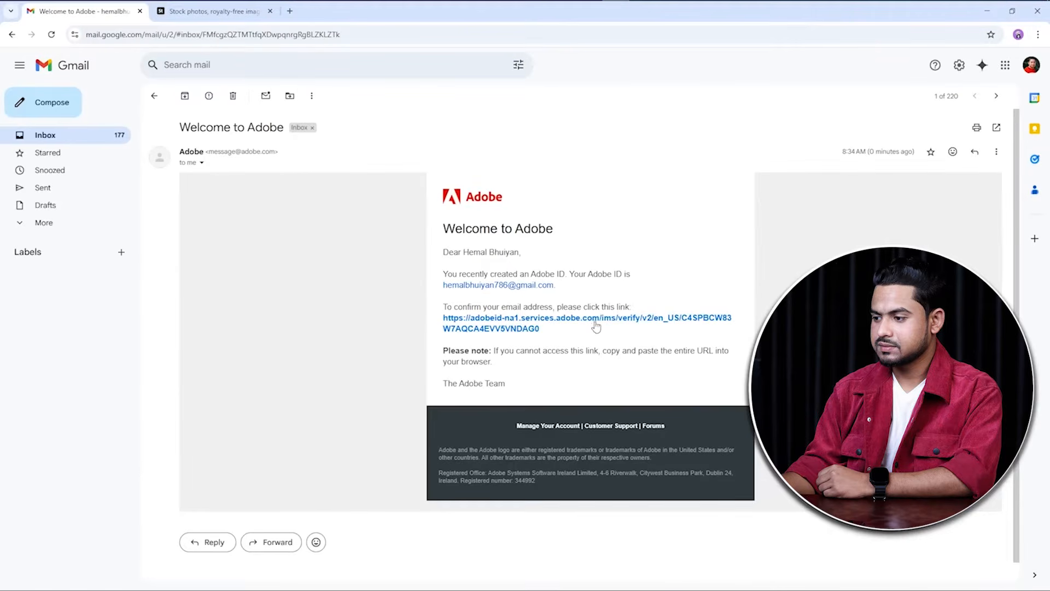
Follow the email's verification link, sign in with the account password to verify the address, and save the password in the browser.
left_click(485, 324)
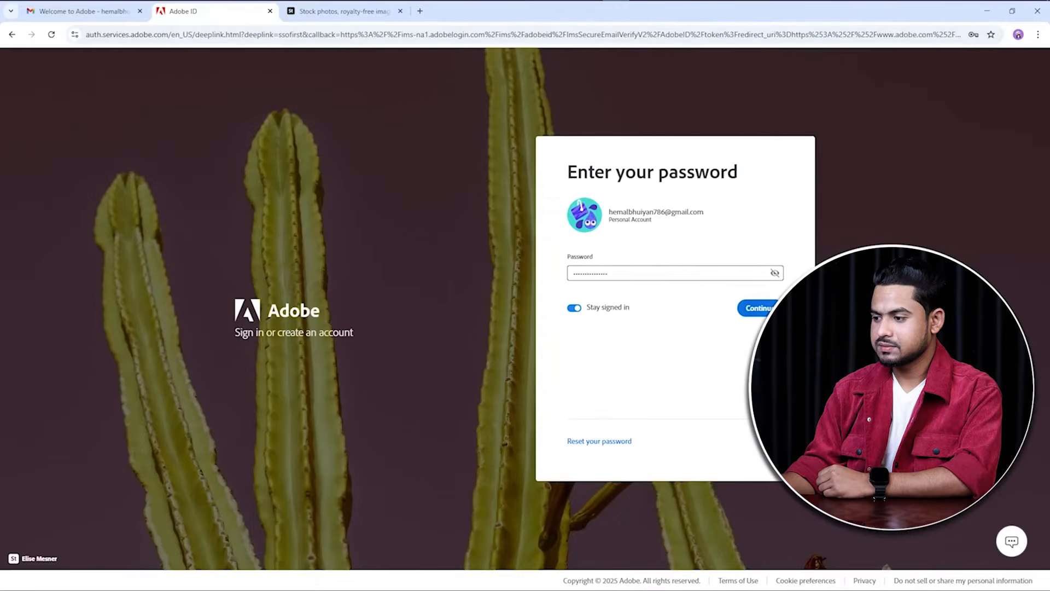
key("Return")
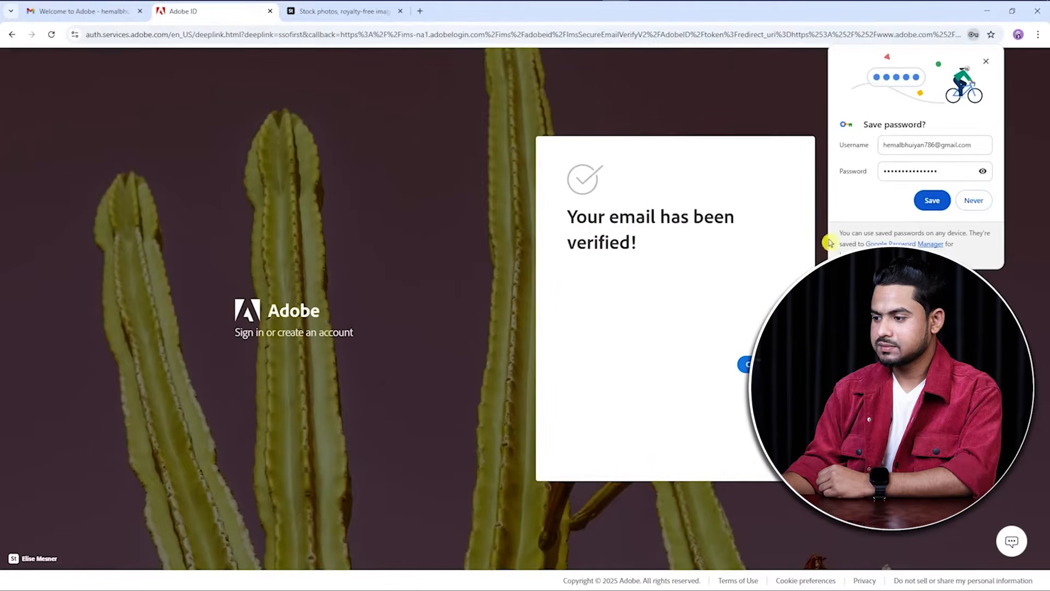
left_click(932, 201)
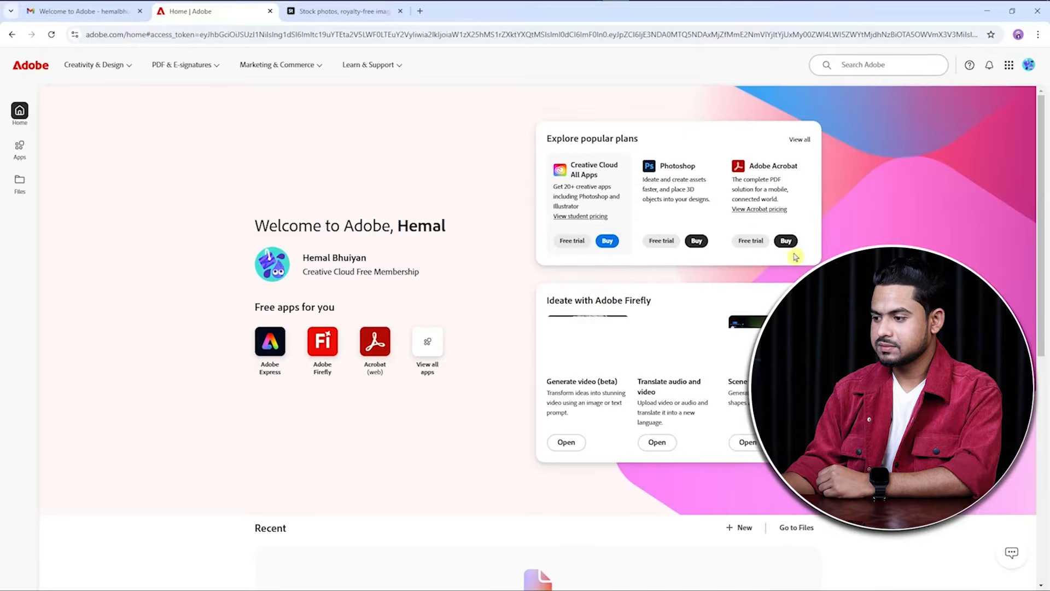
Open the Adobe account's profile page and review its public profile, account information and preferred language settings.
left_click(1028, 66)
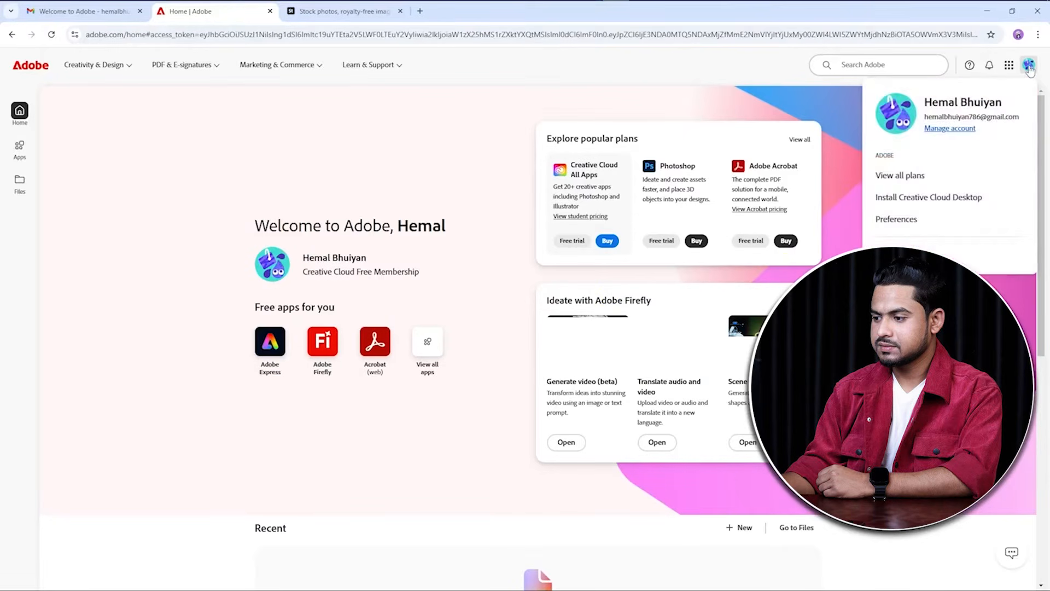
left_click(956, 129)
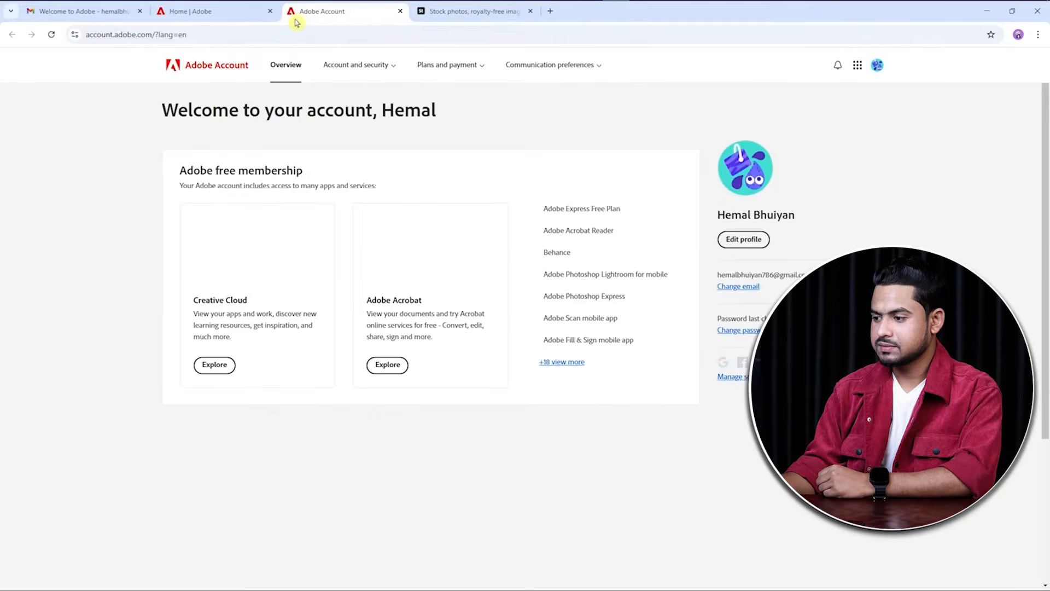
left_click(744, 239)
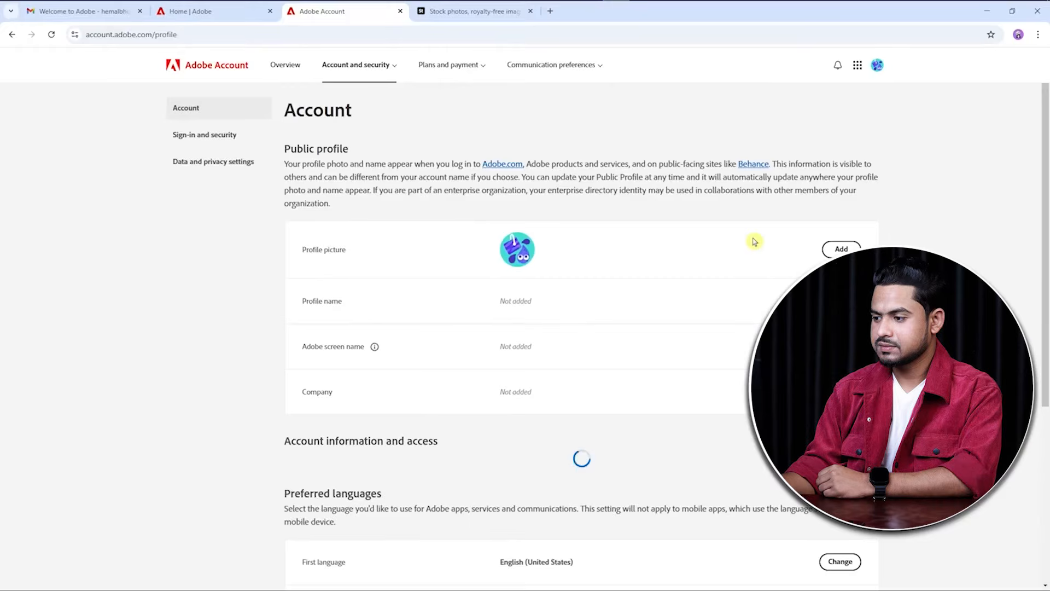
mouse_move(376, 345)
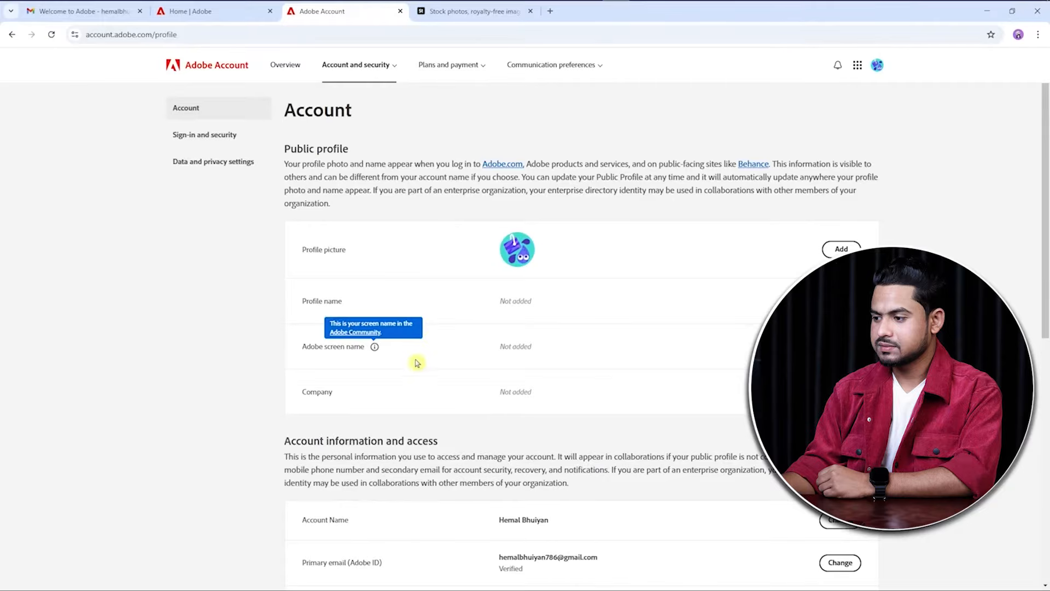
scroll(356, 372, "down", 3)
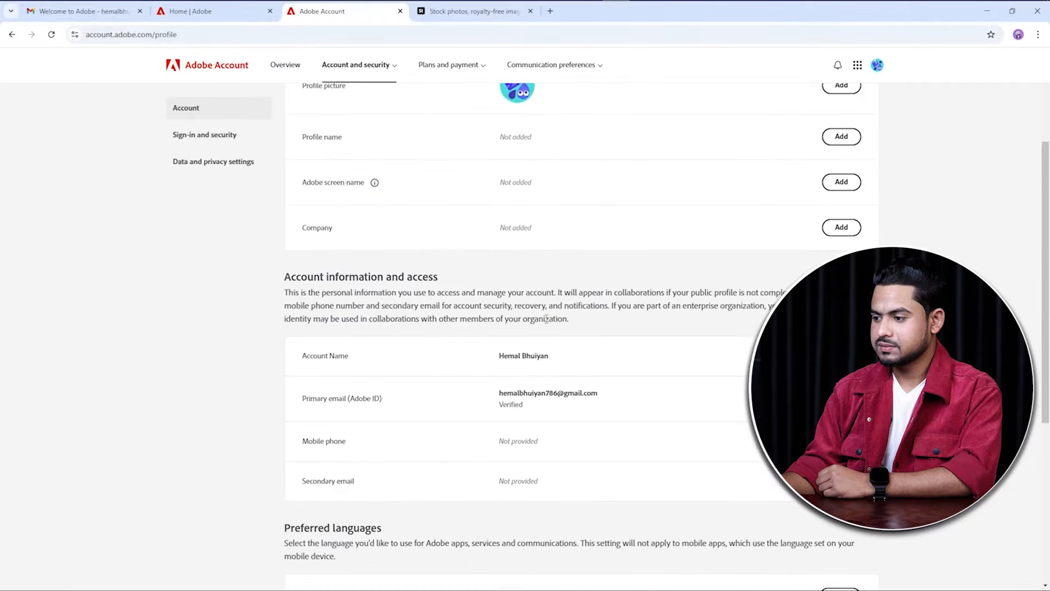
scroll(600, 438, "down", 4)
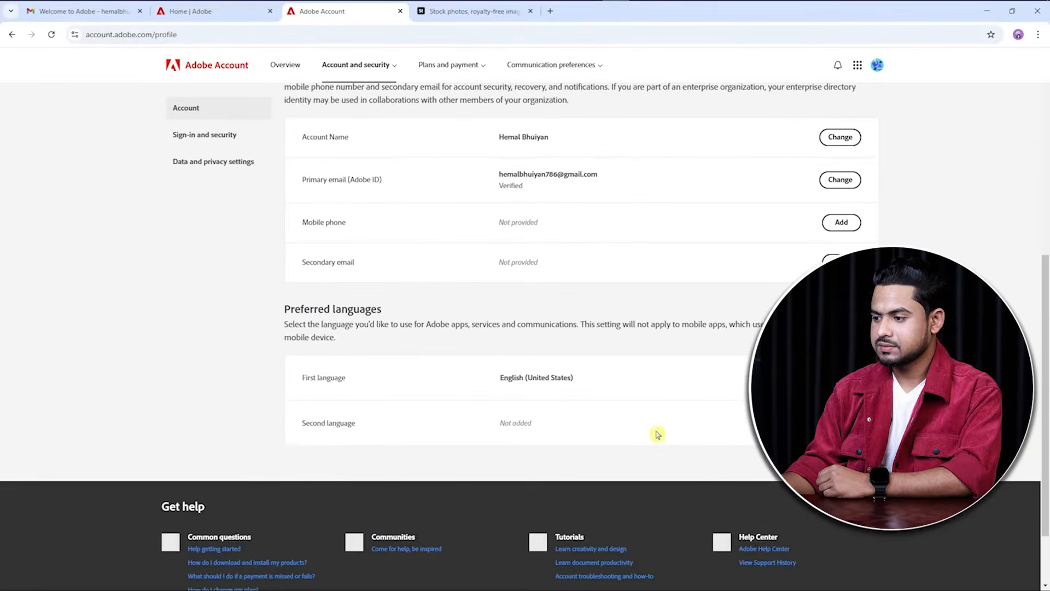
scroll(647, 429, "up", 7)
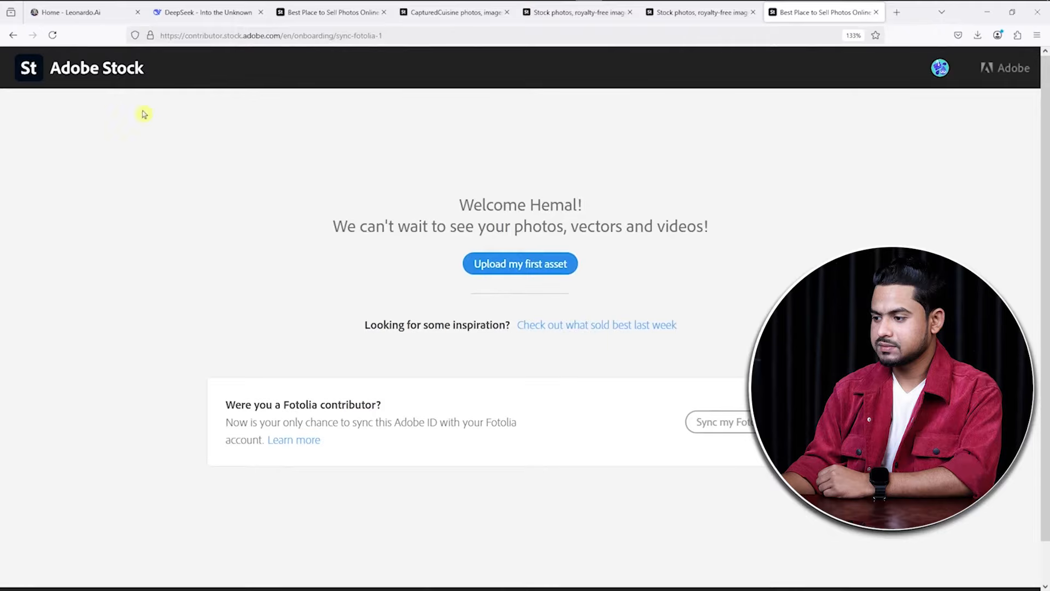
Return to the Adobe Stock contributor site, proceed past the welcome page and look over the Dashboard.
left_click(40, 35)
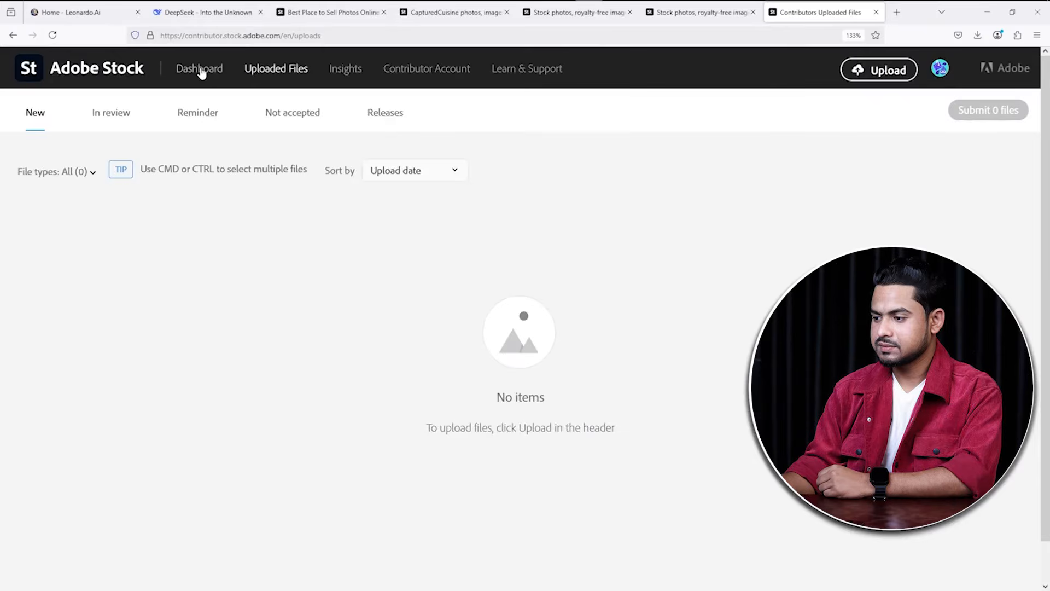
left_click(200, 70)
scroll(680, 304, "down", 3)
scroll(611, 305, "up", 3)
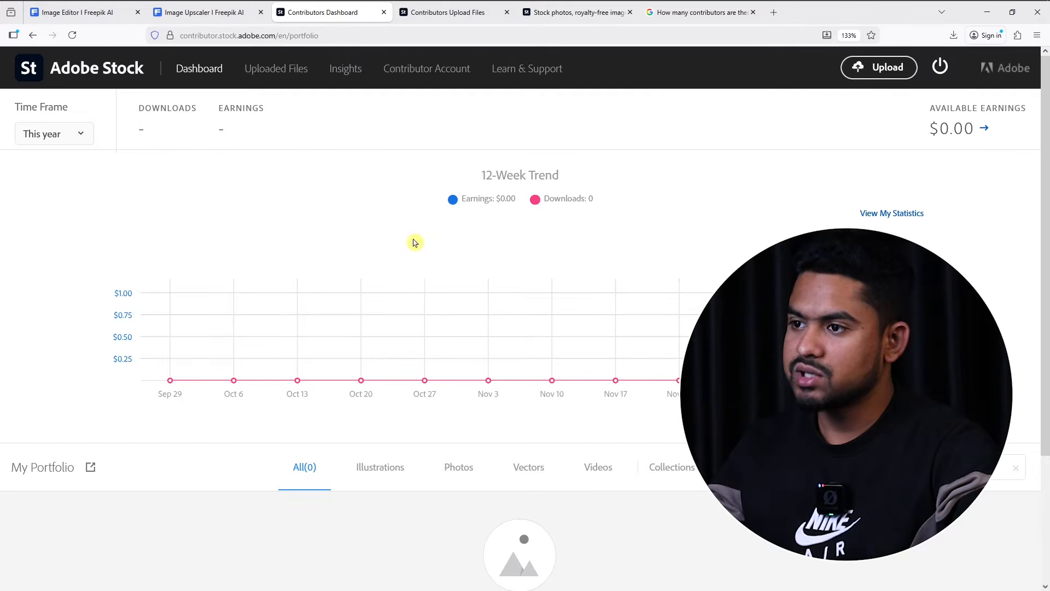
Open the recent top sellers in Insights and examine the photo contributors' lifetime downloads and sample images.
left_click(347, 76)
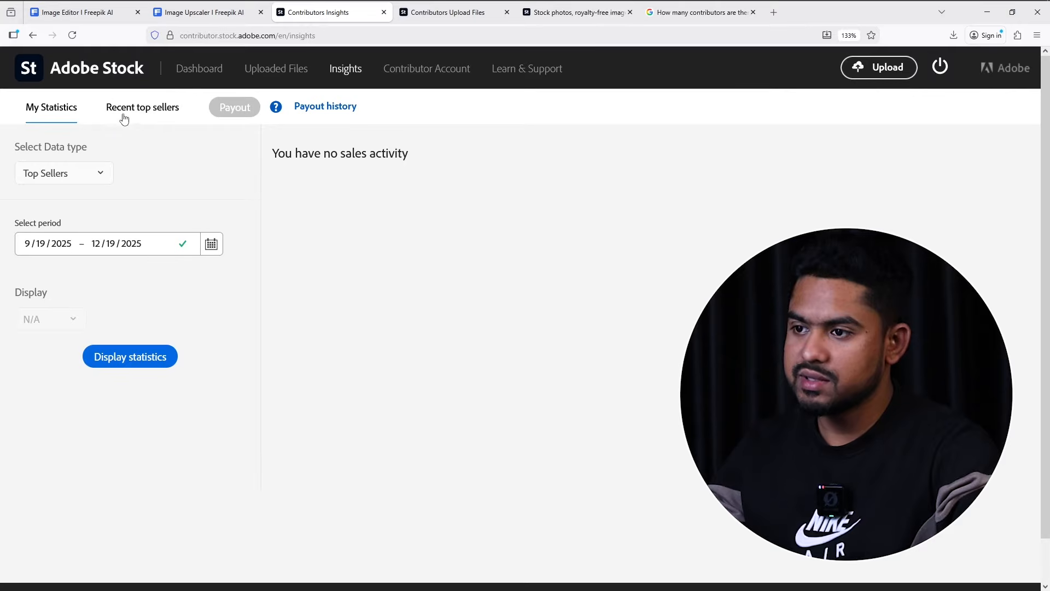
left_click(152, 110)
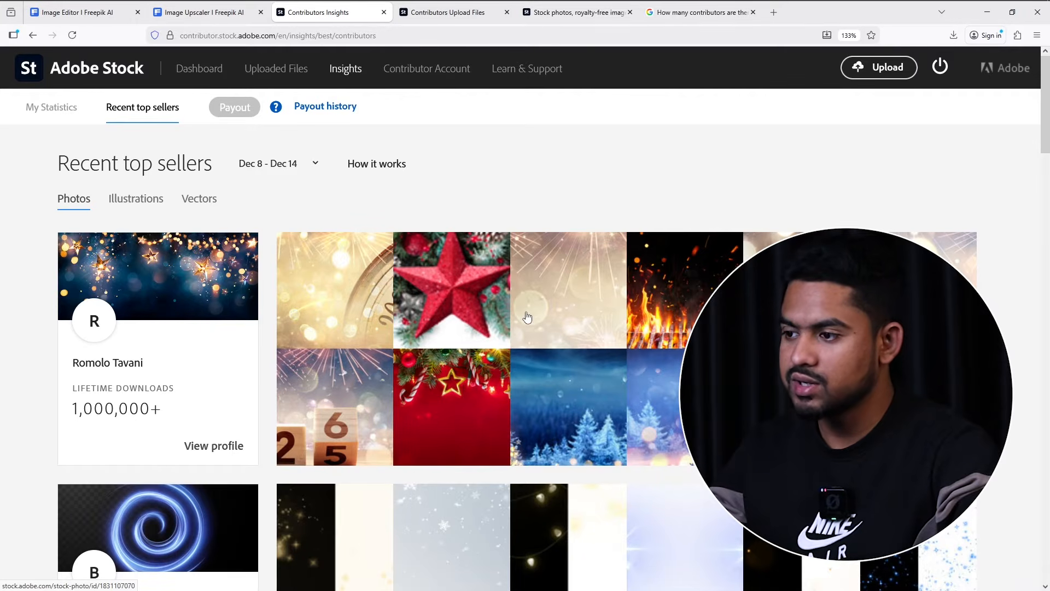
scroll(527, 318, "down", 6)
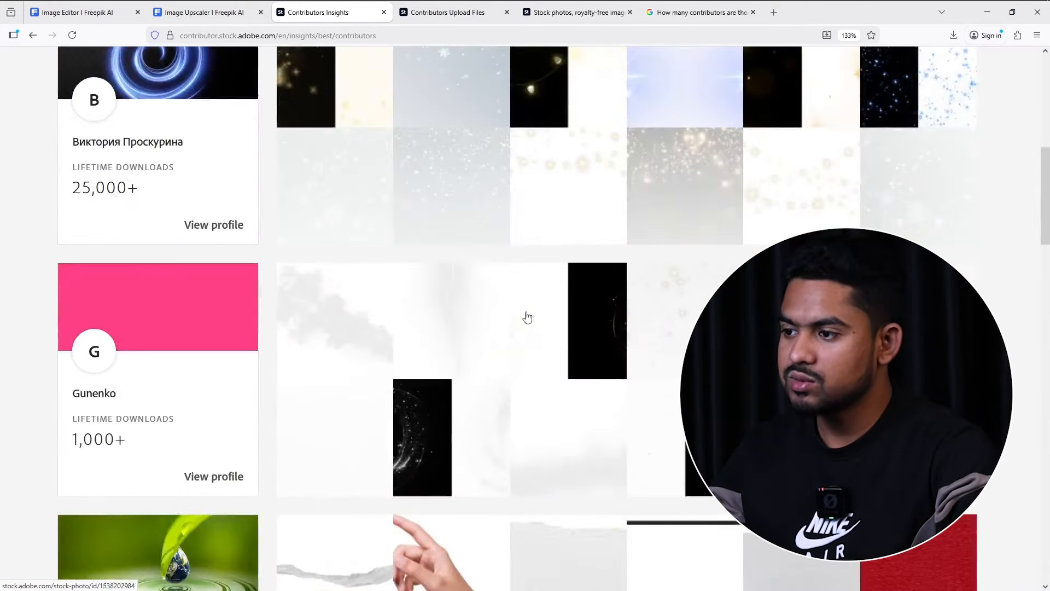
scroll(497, 317, "down", 5)
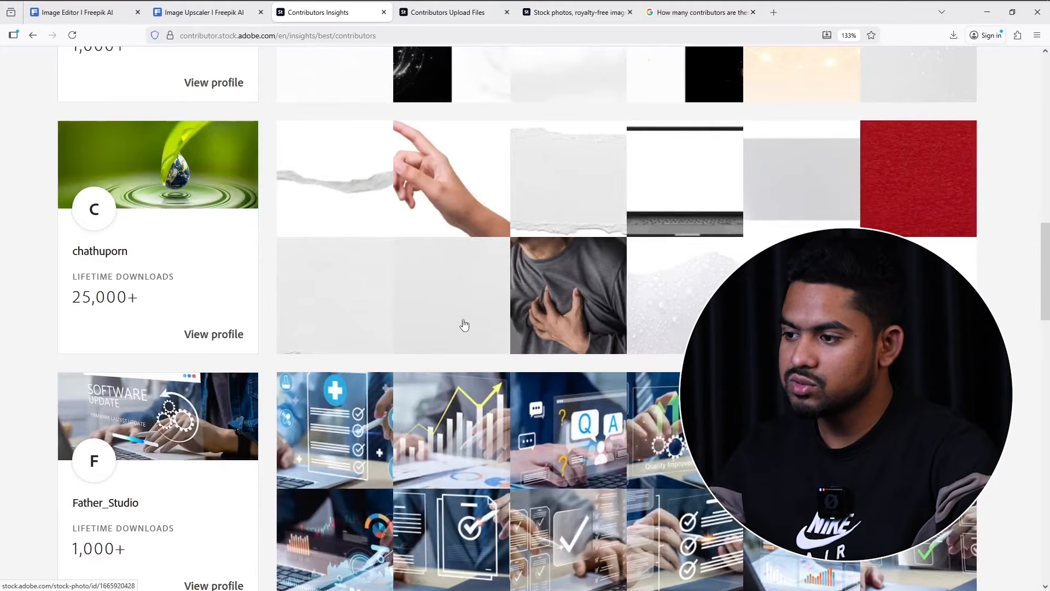
scroll(481, 346, "down", 4)
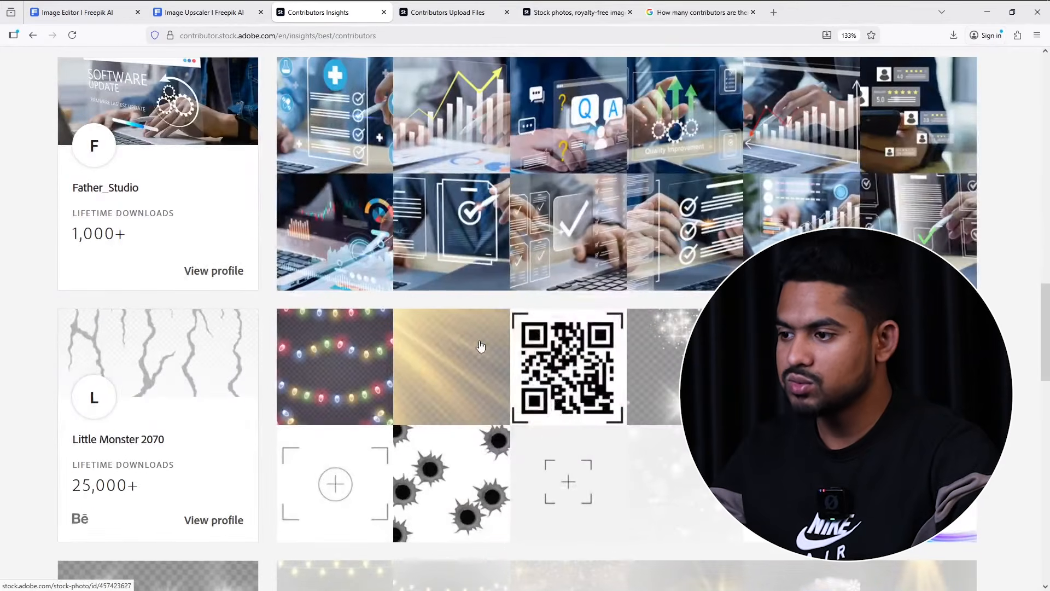
scroll(434, 356, "down", 6)
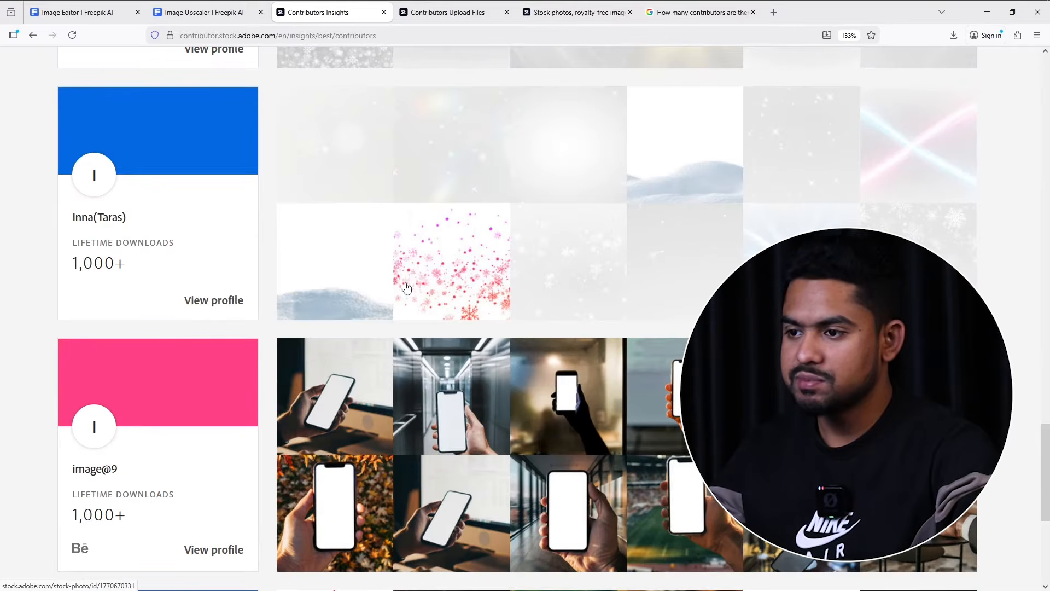
scroll(399, 318, "up", 4)
scroll(392, 281, "up", 5)
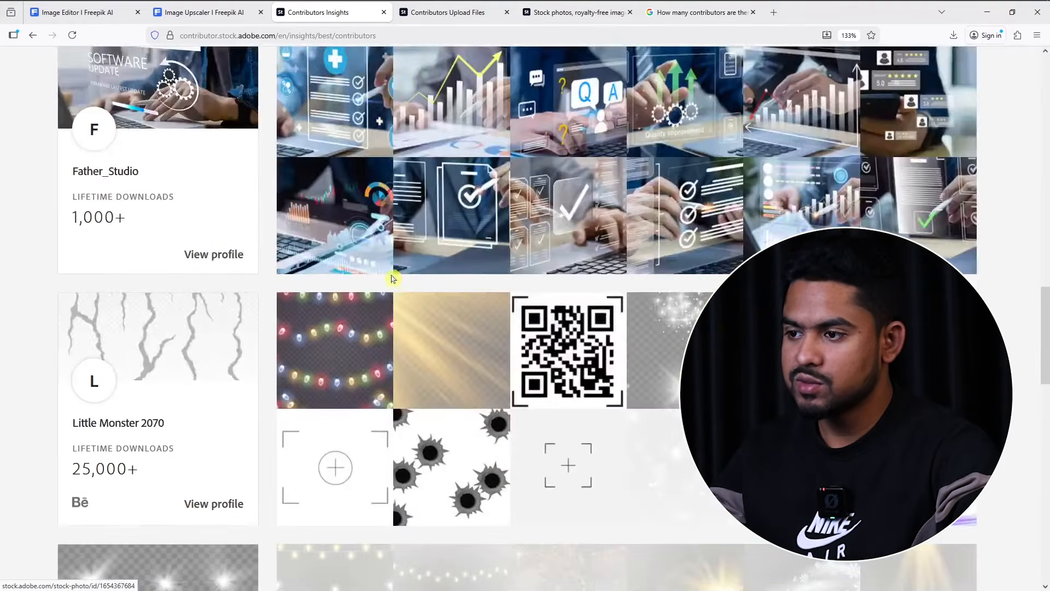
scroll(422, 329, "up", 5)
scroll(424, 327, "up", 5)
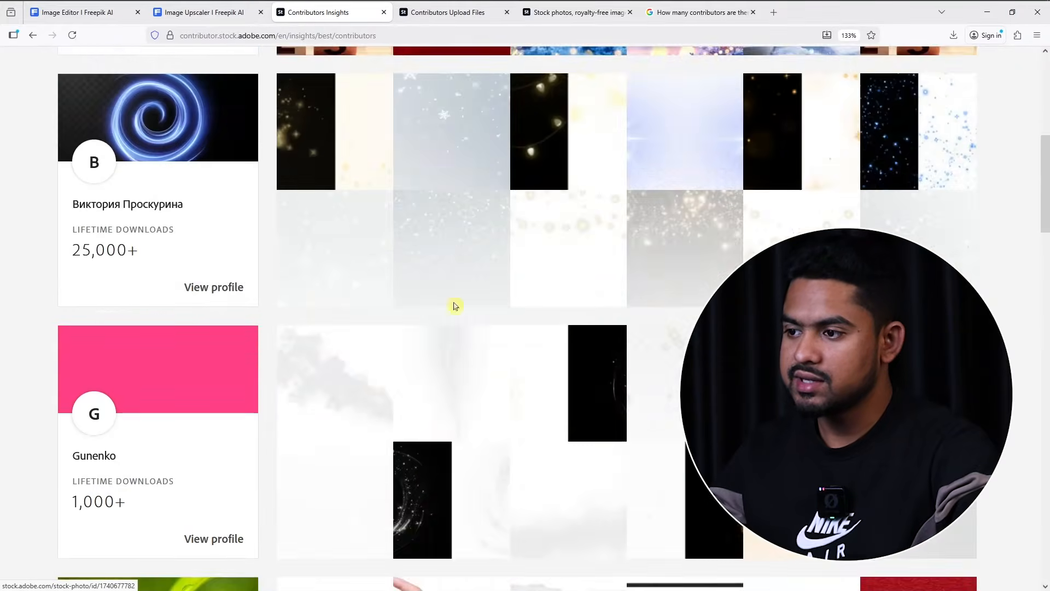
scroll(394, 335, "up", 5)
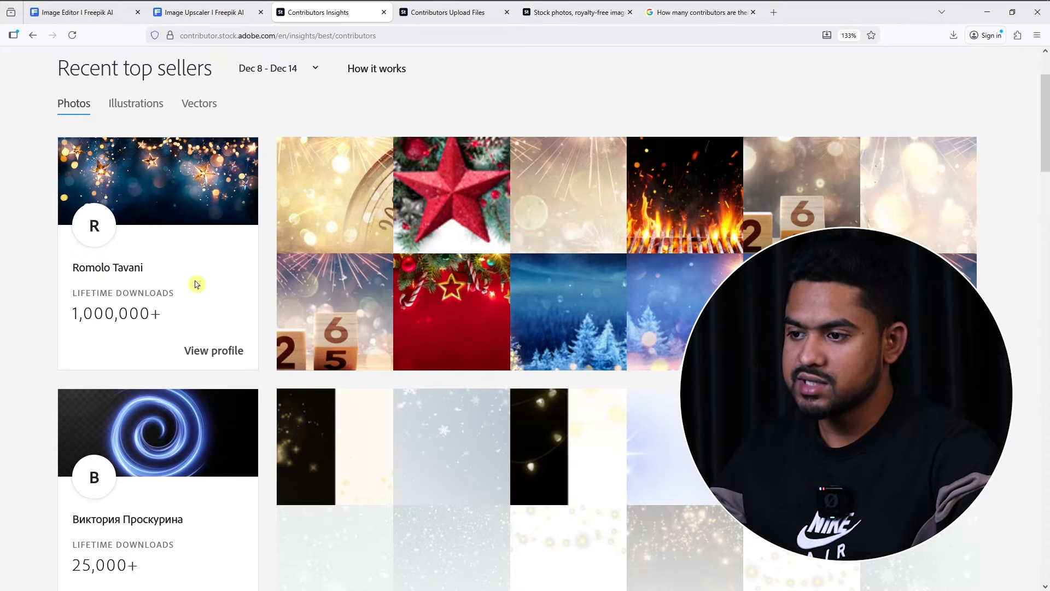
Open the profile of the first-listed photo seller and browse the images in the portfolio.
left_click(222, 350)
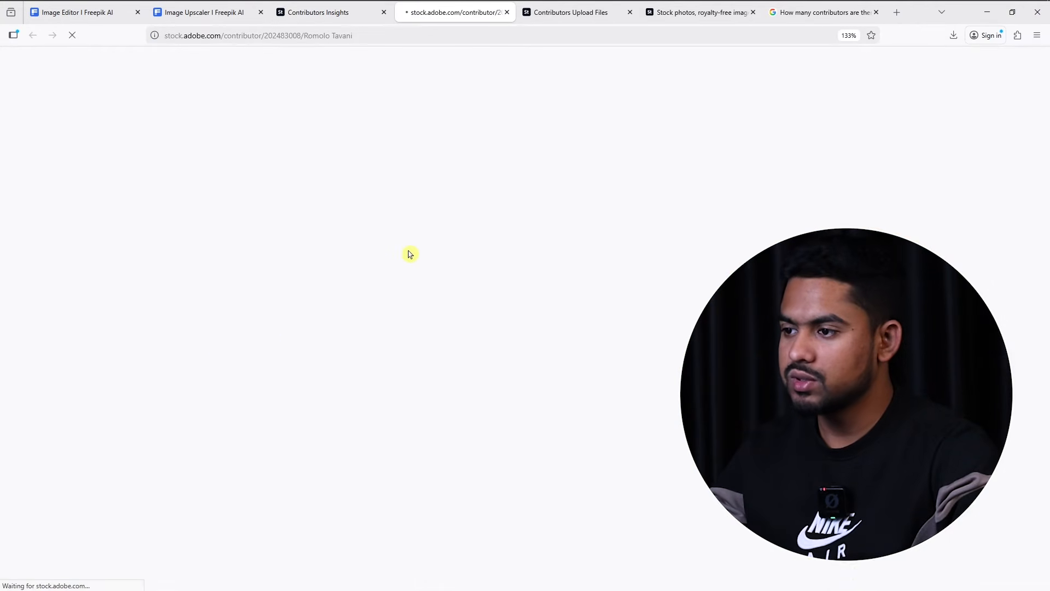
scroll(528, 189, "down", 8)
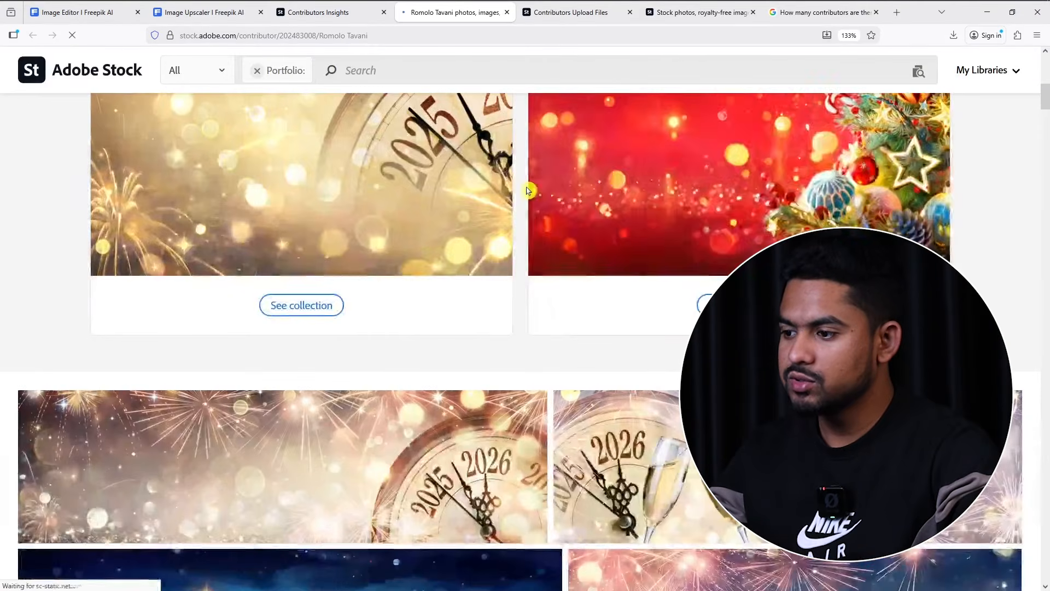
scroll(574, 315, "down", 3)
scroll(568, 263, "down", 15)
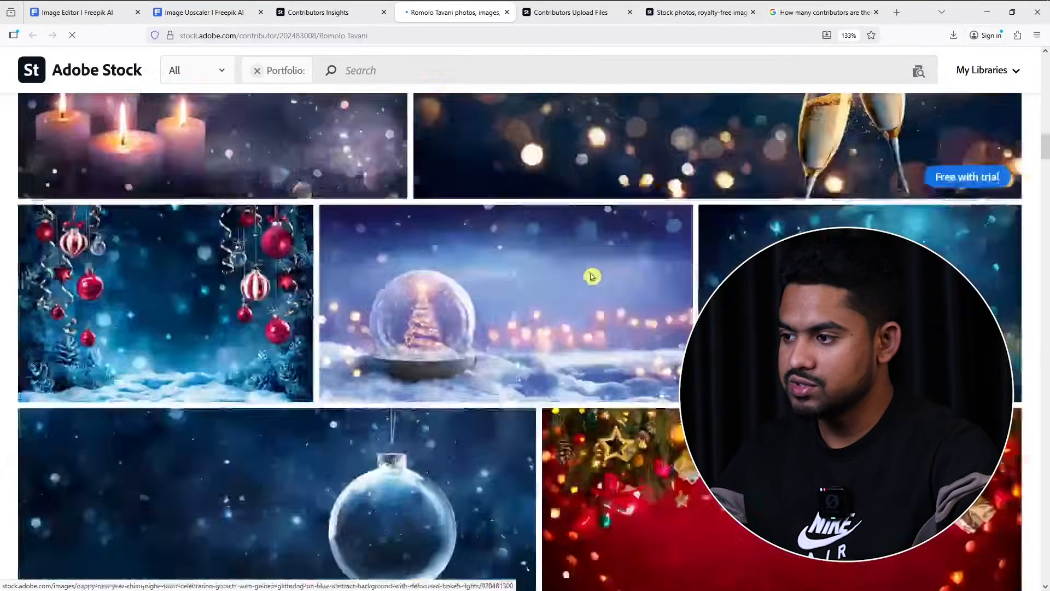
scroll(524, 261, "down", 10)
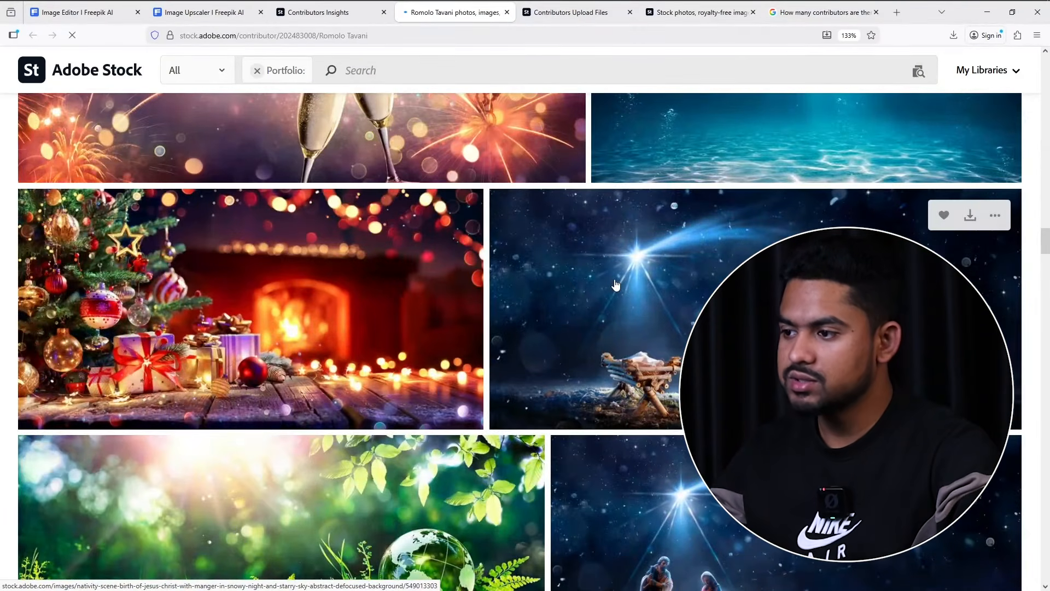
scroll(616, 284, "down", 8)
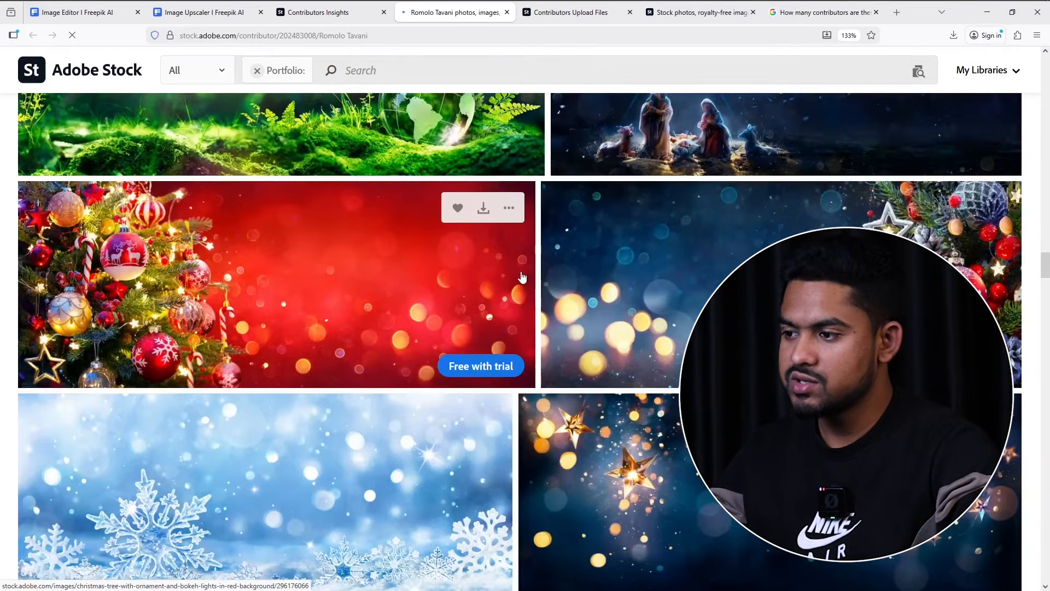
scroll(525, 273, "down", 6)
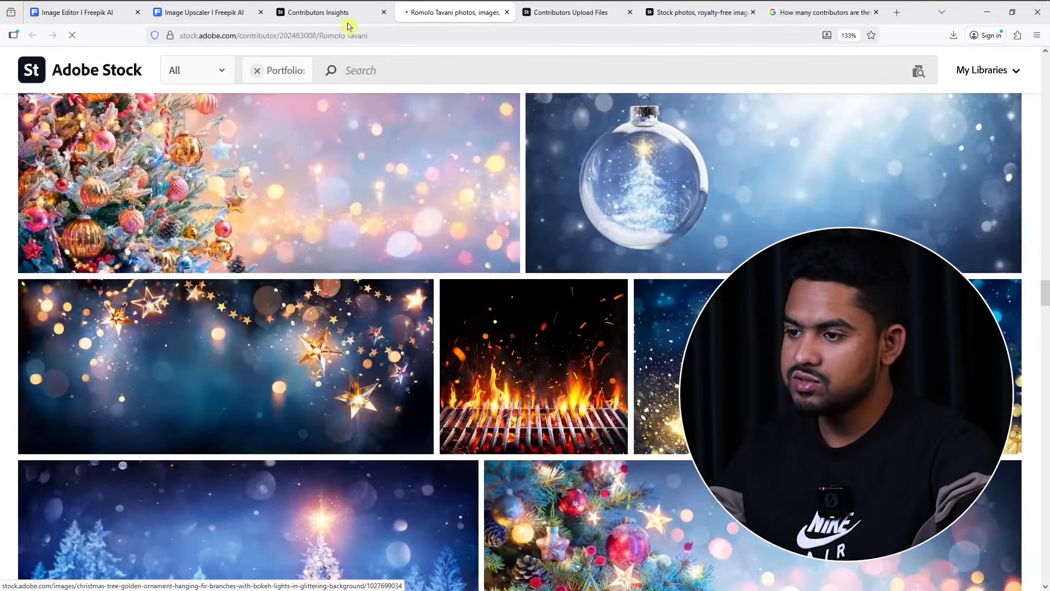
Return to the recent top sellers list, look through more photo contributors, and switch to the Adobe Stock home page.
left_click(348, 21)
scroll(339, 296, "down", 5)
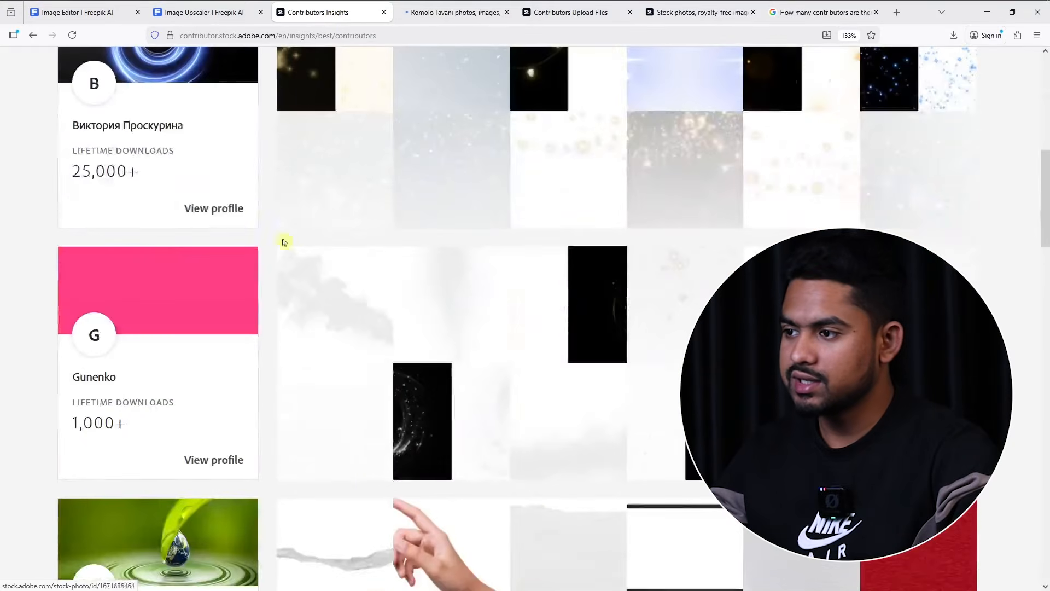
scroll(537, 305, "up", 2)
scroll(536, 305, "down", 8)
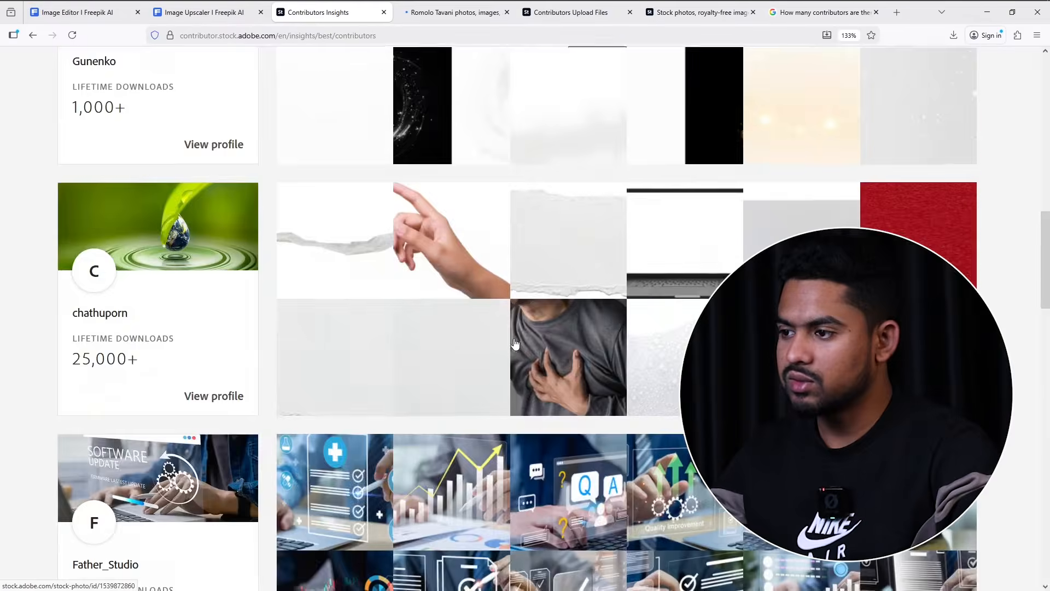
scroll(515, 343, "down", 12)
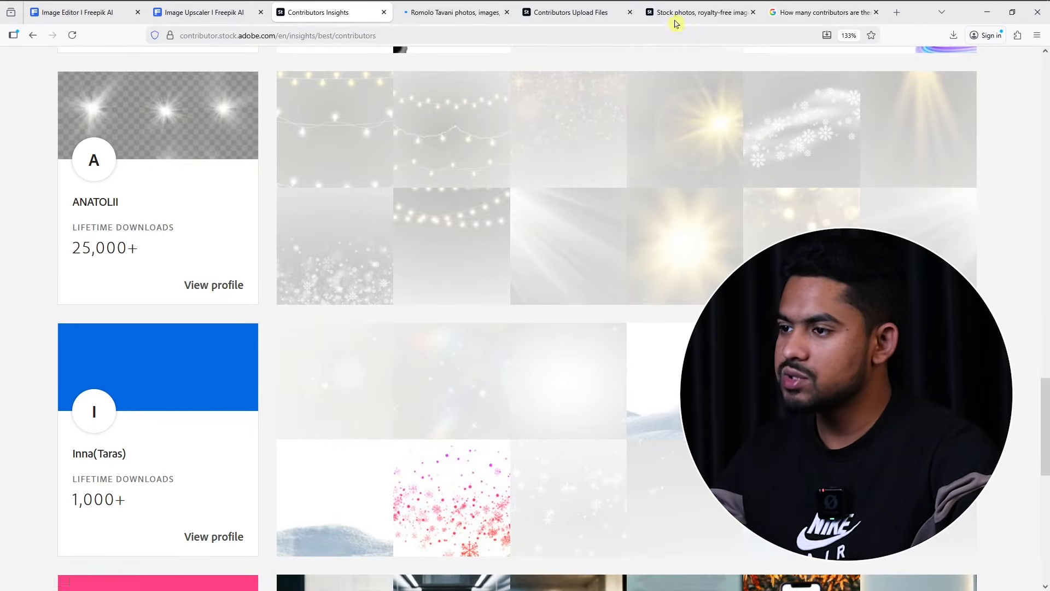
left_click(695, 12)
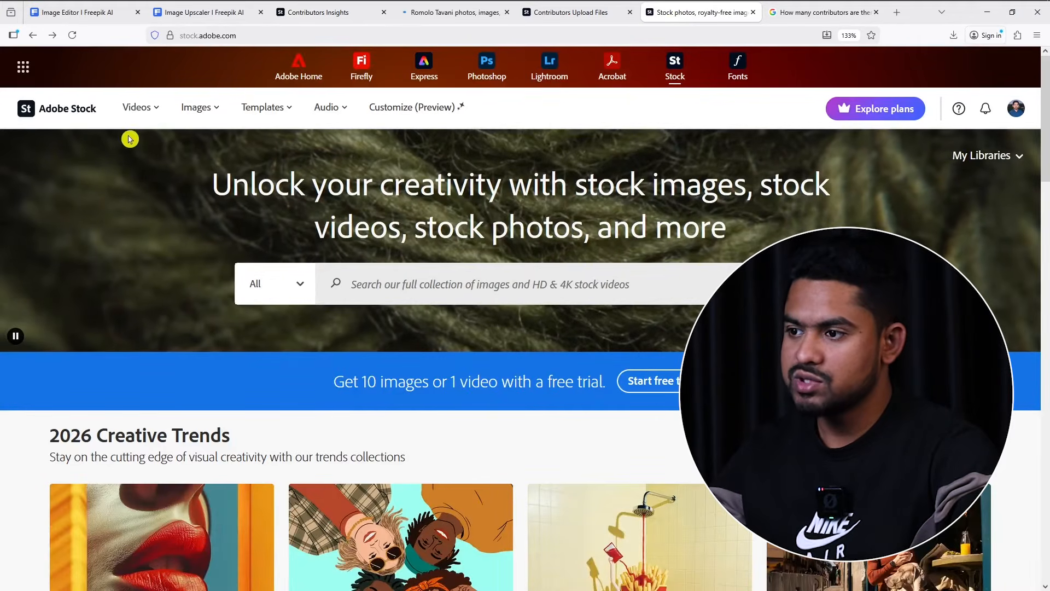
Find the section on popular stock categories and themes on the Adobe Stock home page and look over its categories.
left_click_drag(1046, 121, 1046, 520)
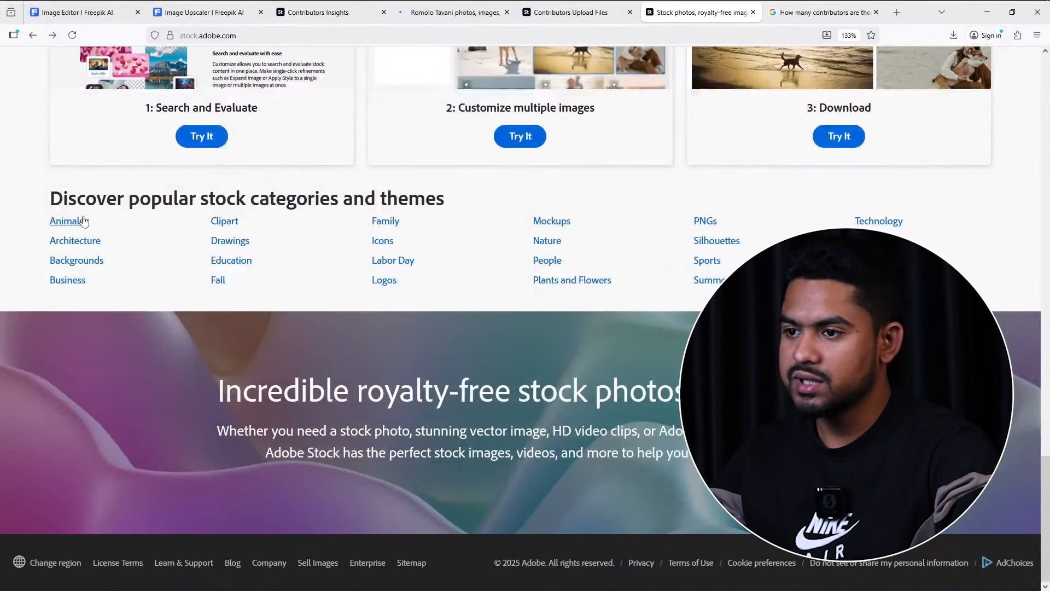
left_click_drag(47, 199, 436, 199)
left_click(481, 201)
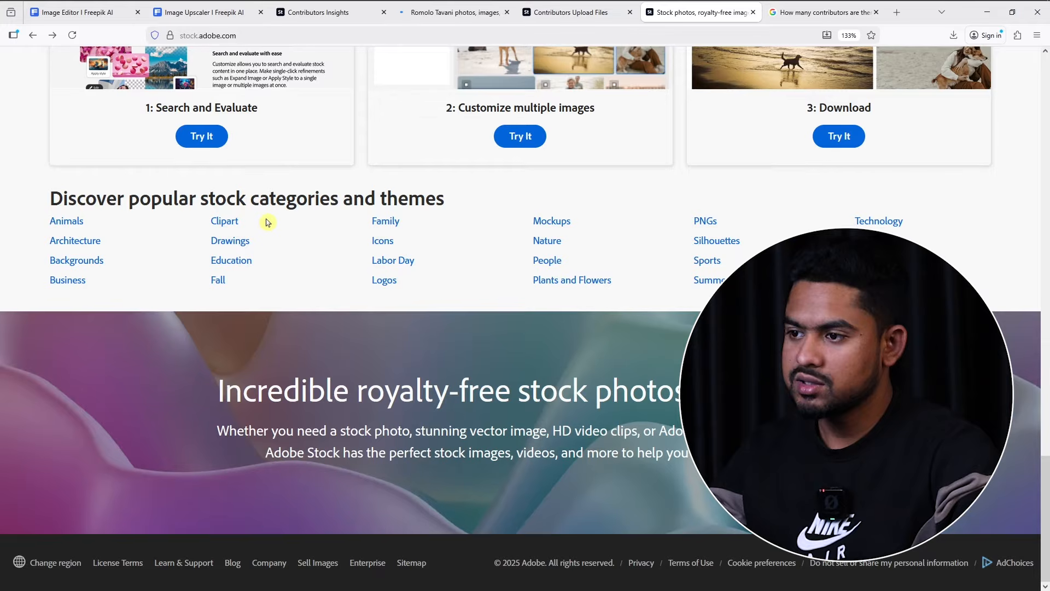
Open the Animals category and browse its popular subcategories for image ideas.
left_click(76, 225)
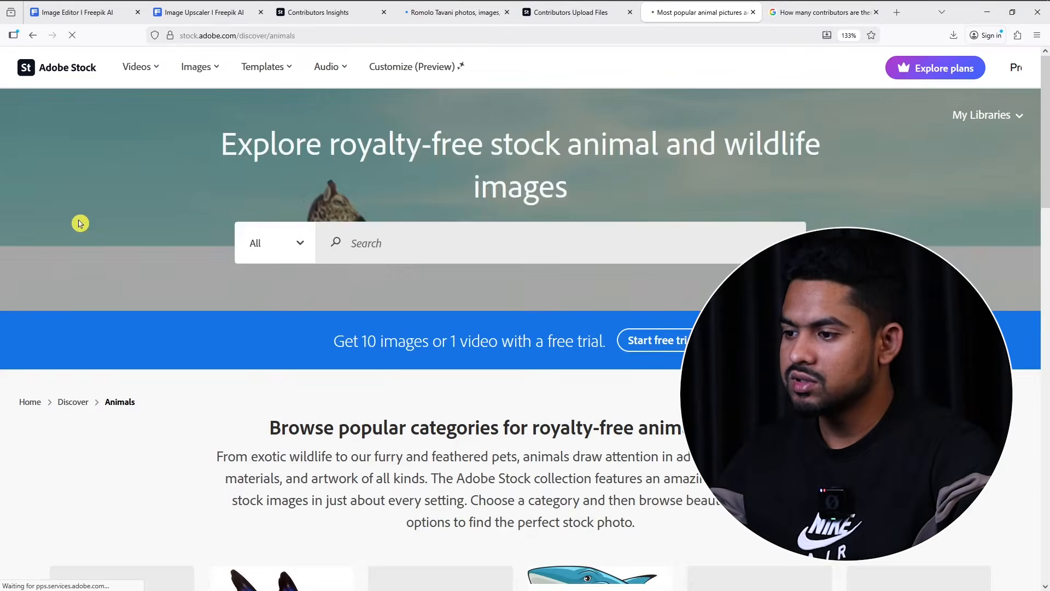
scroll(547, 306, "down", 10)
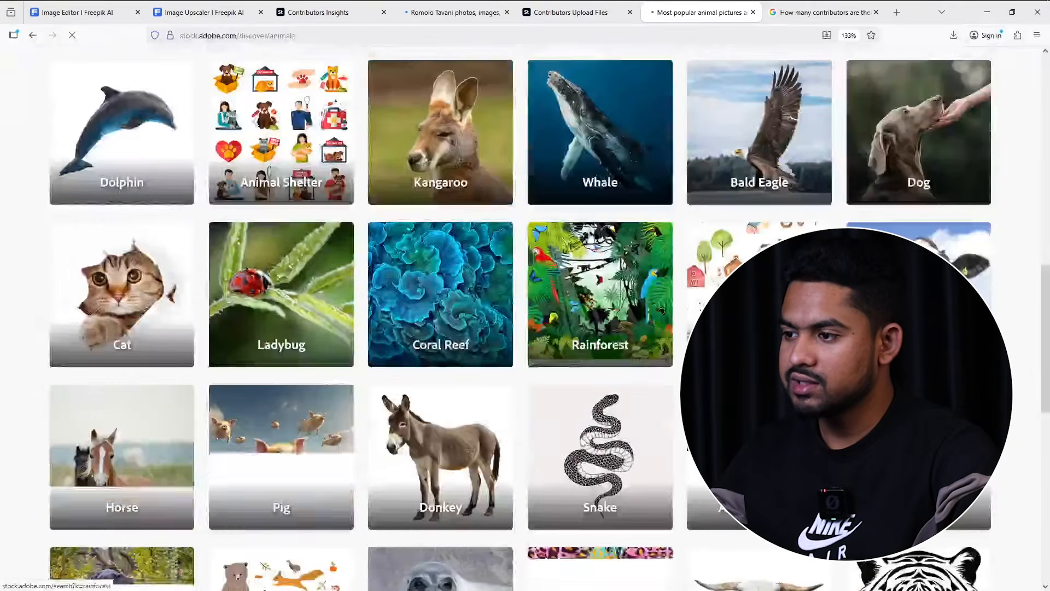
scroll(553, 287, "down", 7)
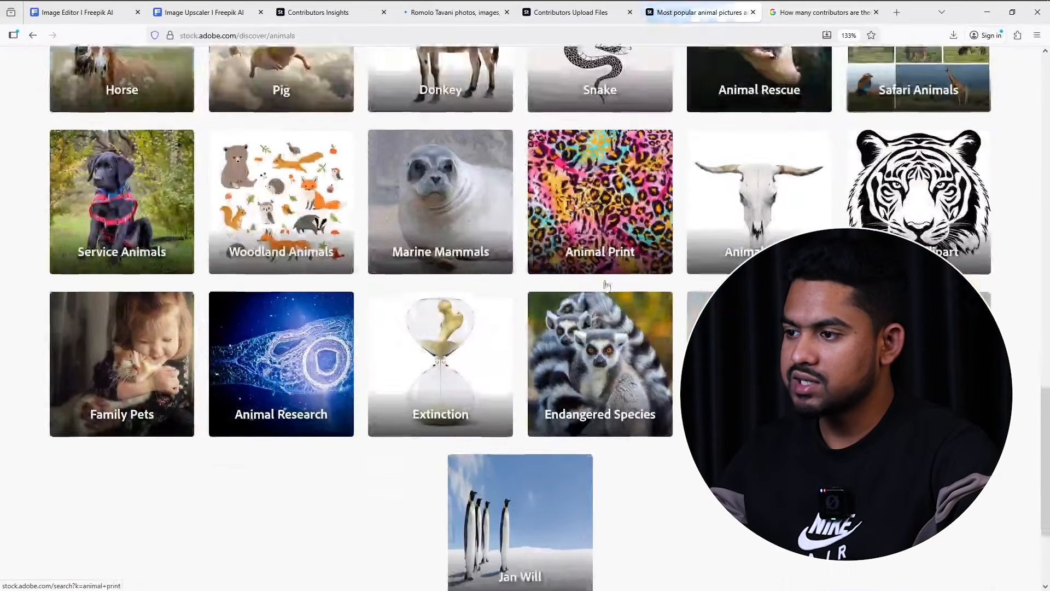
scroll(606, 285, "down", 1)
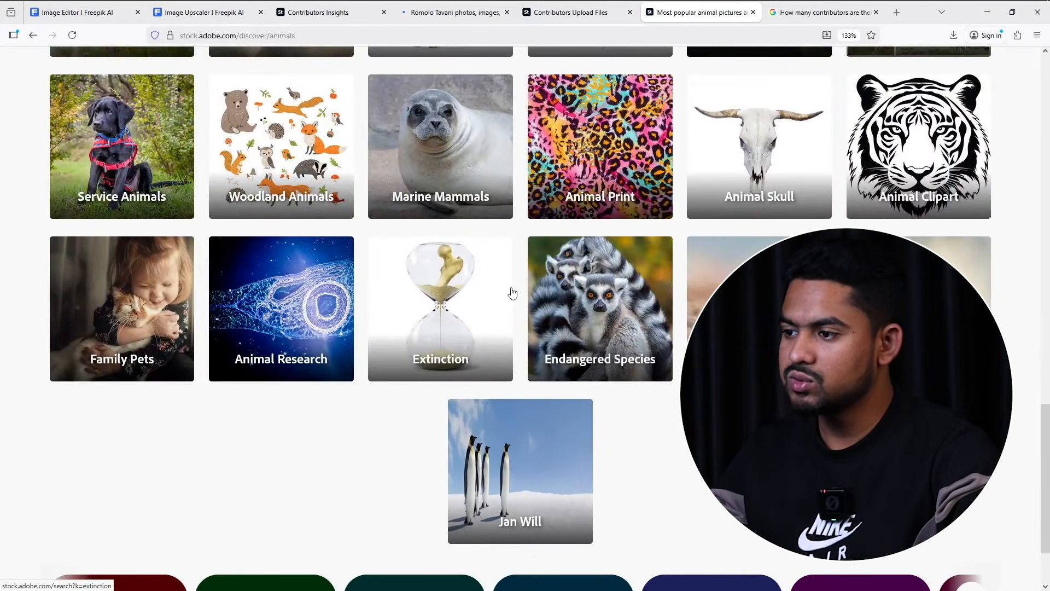
scroll(513, 294, "down", 2)
scroll(481, 294, "up", 8)
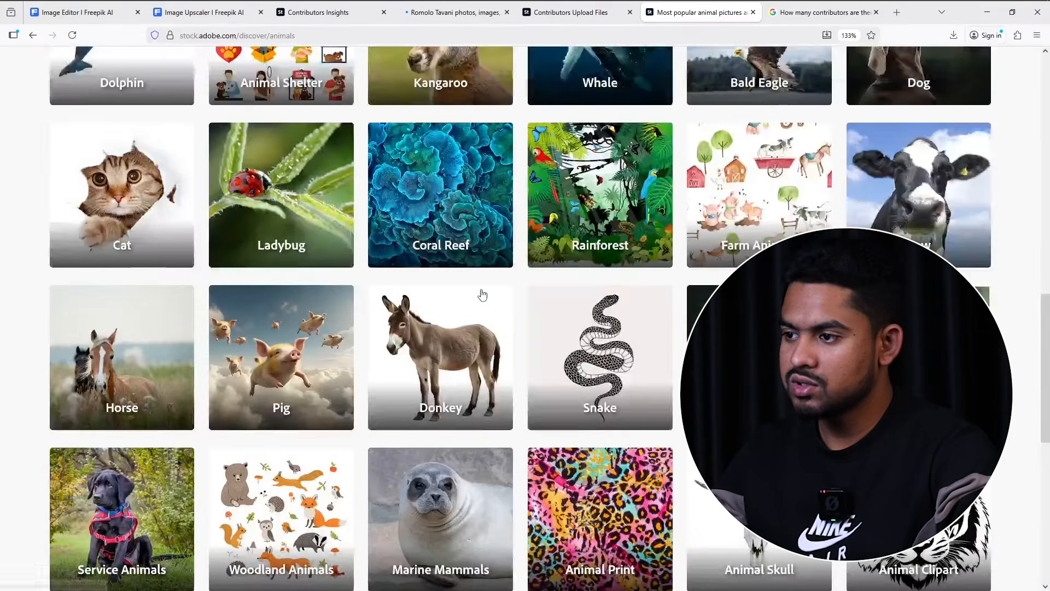
scroll(468, 257, "up", 8)
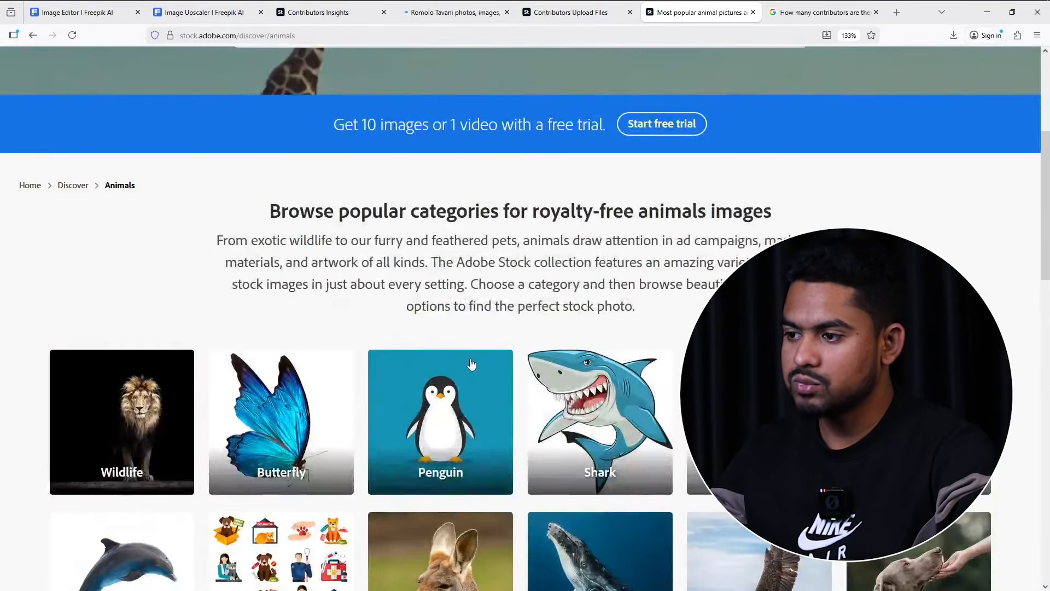
scroll(430, 293, "down", 7)
Switch to Midjourney's Explore page and browse the top videos of the day for content ideas.
middle_click(444, 363)
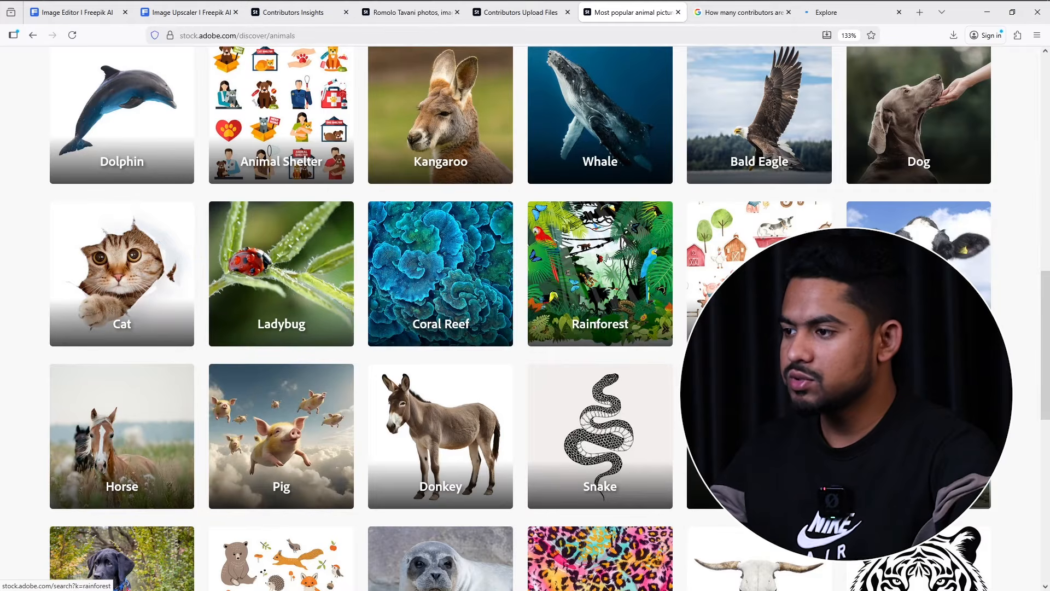
left_click(827, 13)
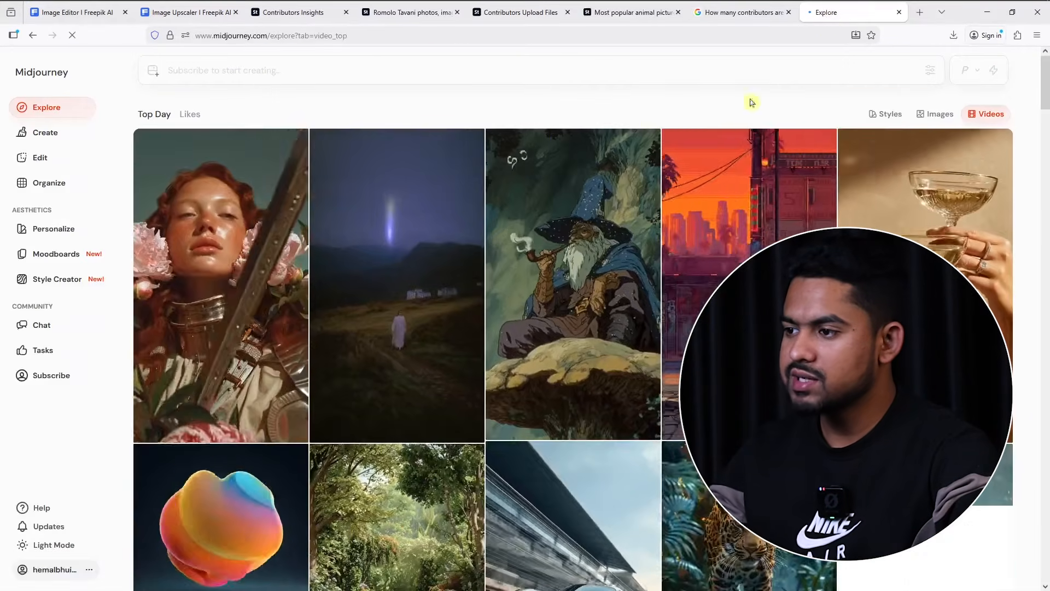
scroll(449, 352, "down", 5)
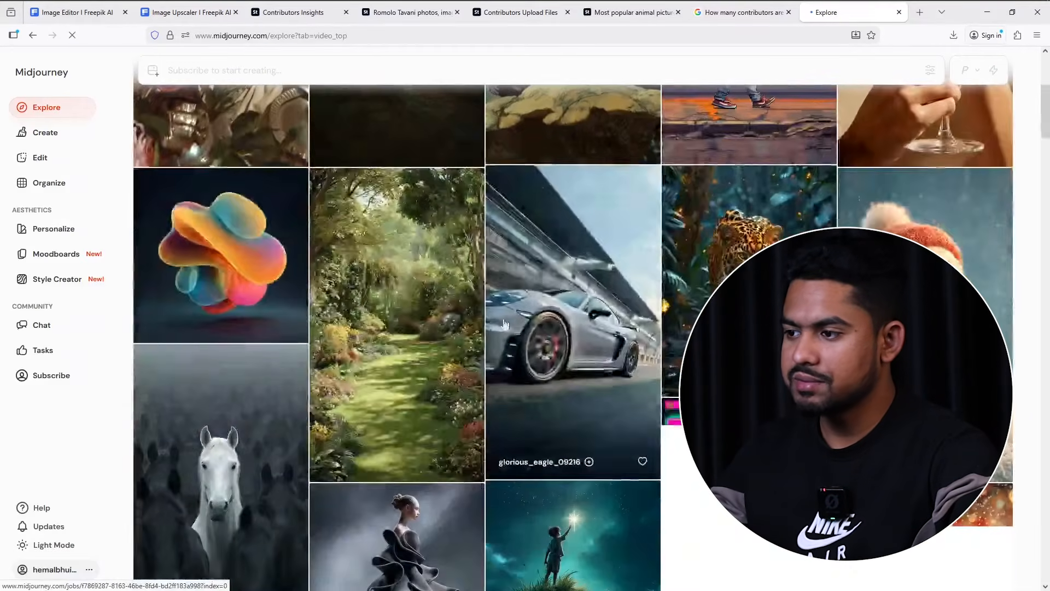
scroll(435, 359, "down", 5)
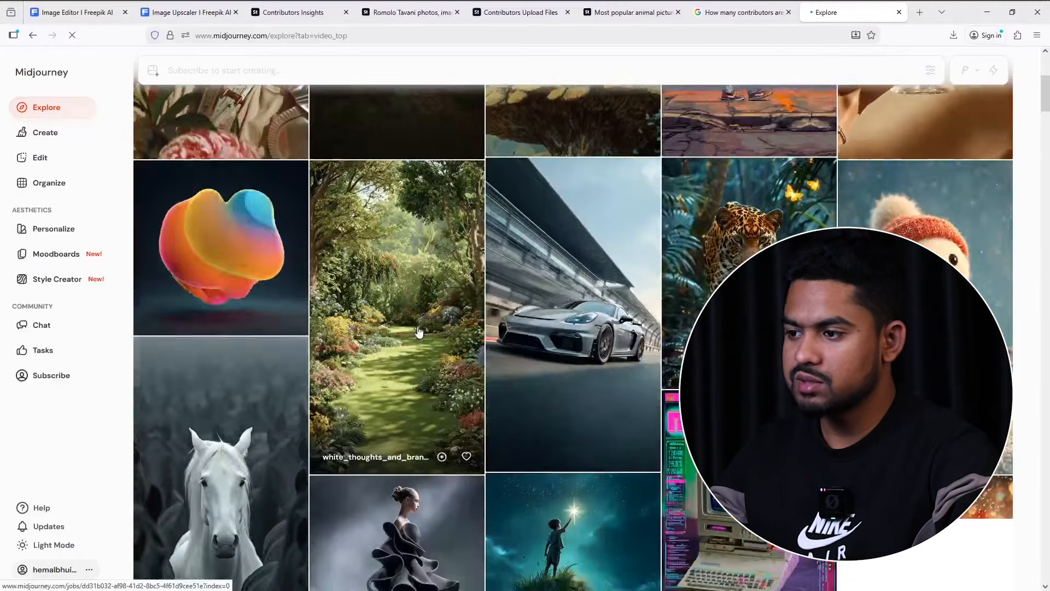
scroll(471, 388, "up", 5)
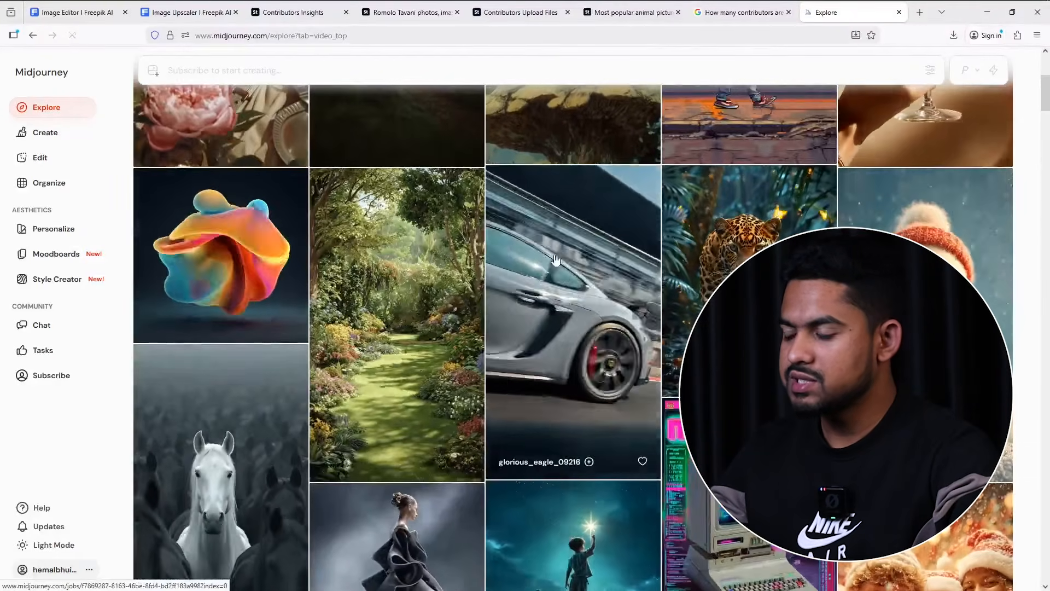
scroll(555, 259, "down", 4)
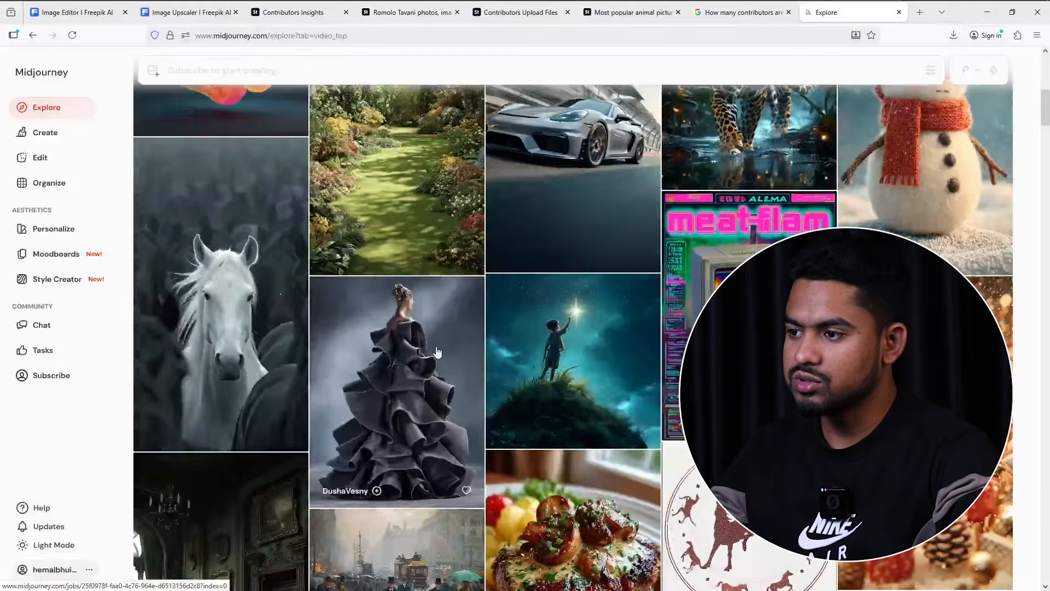
scroll(437, 350, "up", 10)
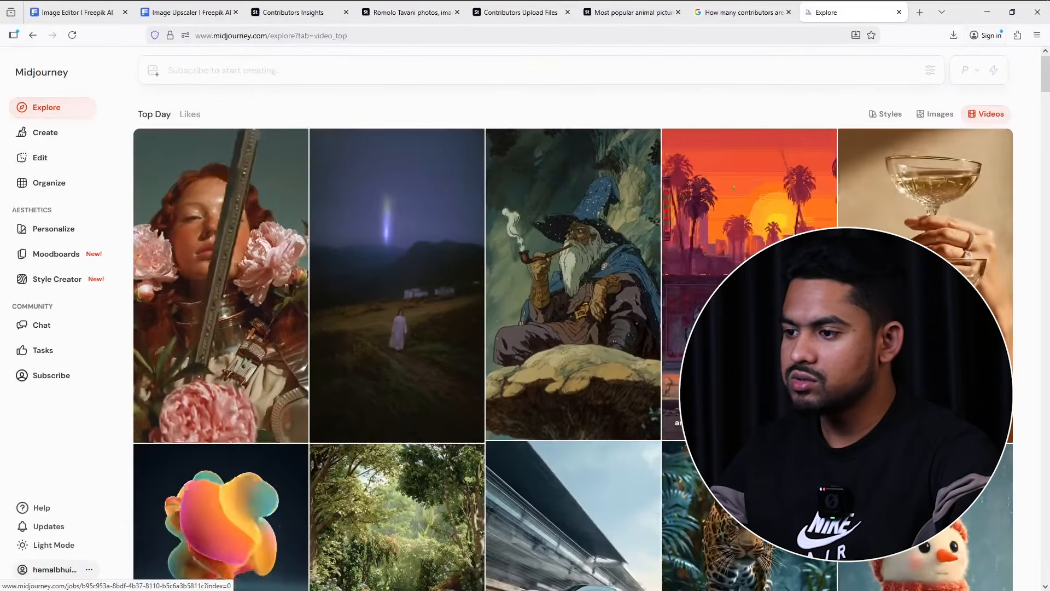
scroll(427, 323, "down", 3)
scroll(401, 321, "down", 6)
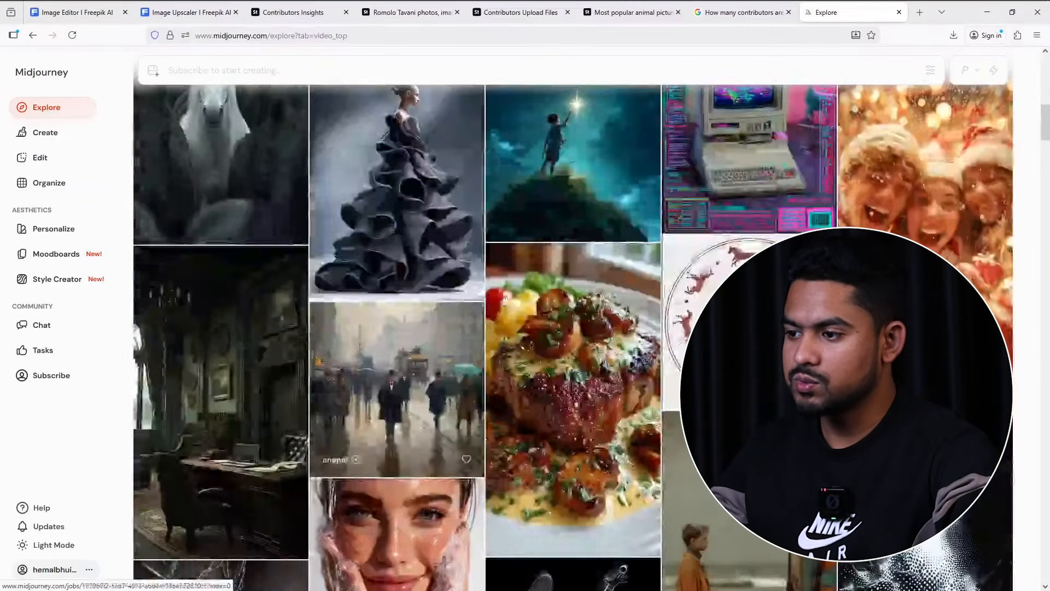
scroll(432, 367, "down", 6)
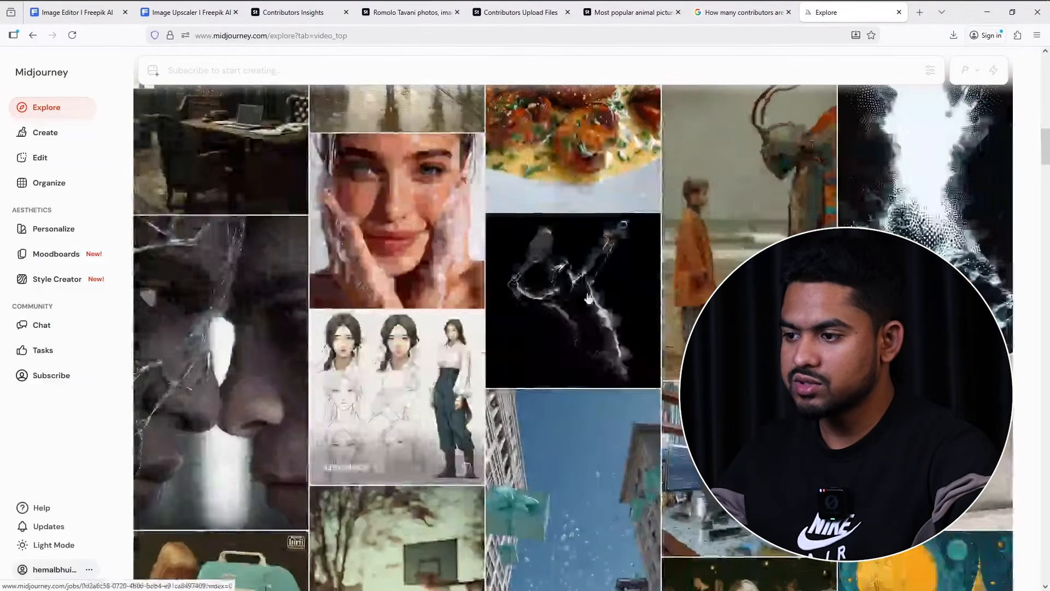
scroll(402, 353, "down", 6)
scroll(410, 399, "down", 6)
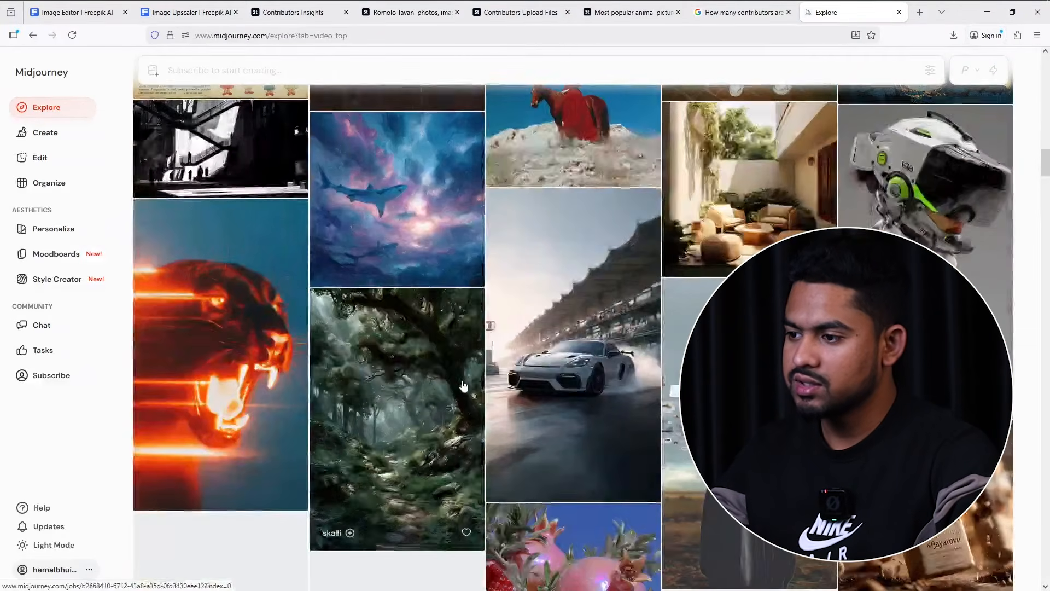
scroll(481, 321, "down", 6)
scroll(520, 344, "up", 7)
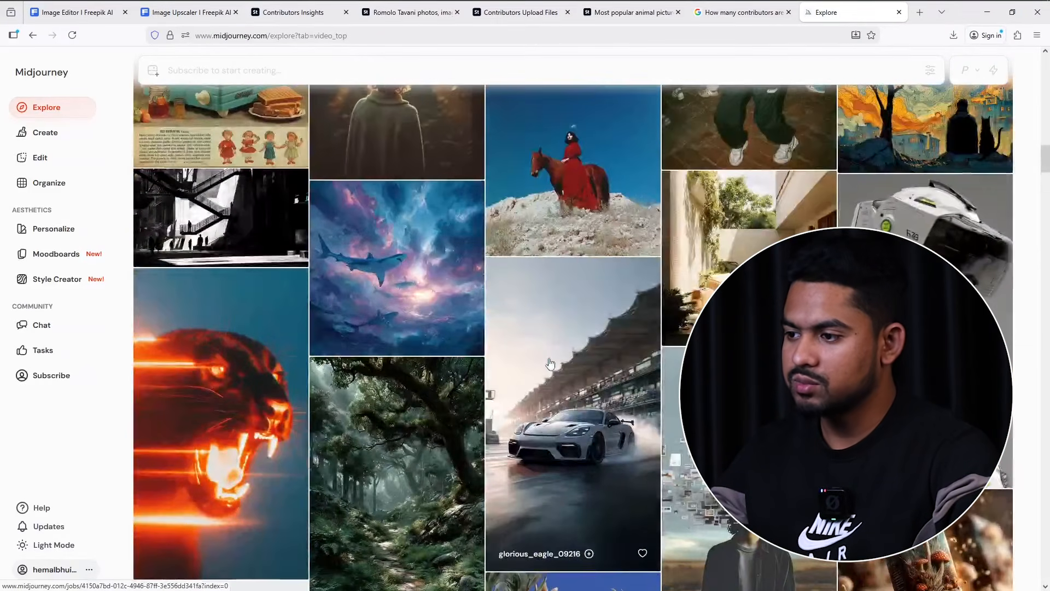
scroll(550, 364, "up", 6)
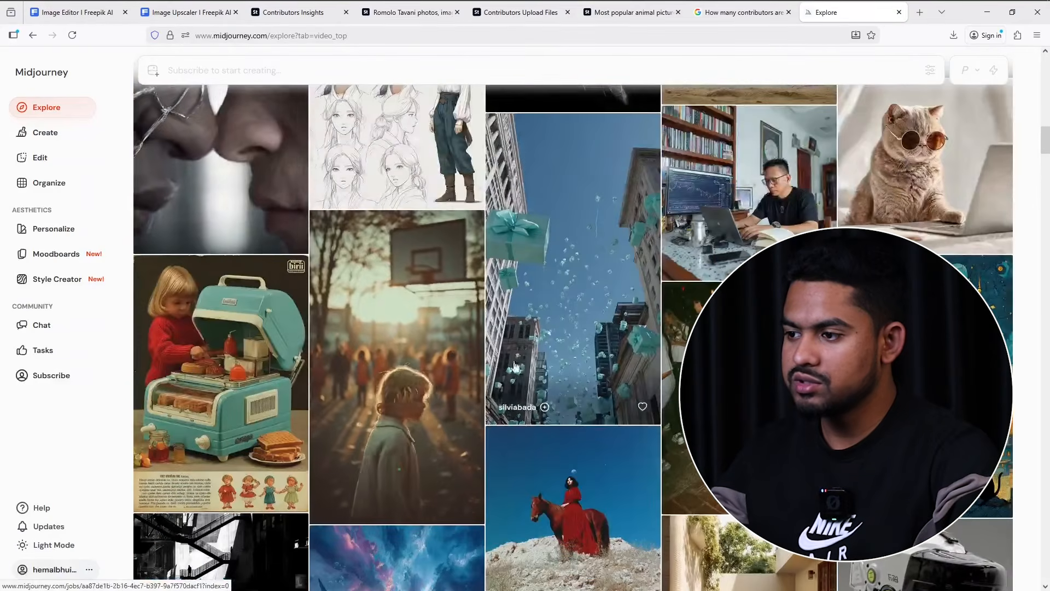
scroll(528, 373, "down", 4)
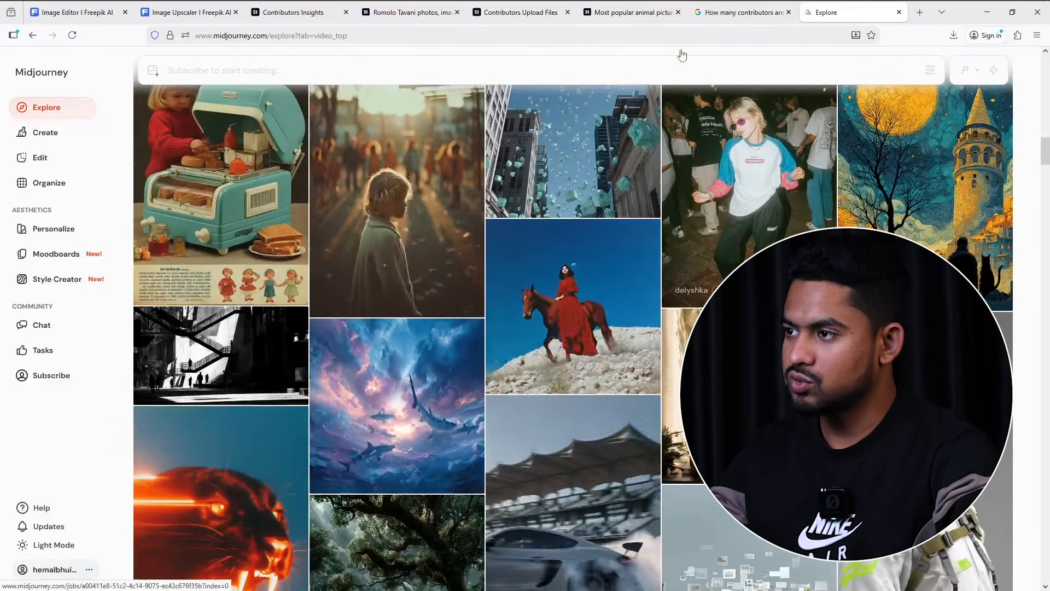
Return to the Adobe Stock home page and review the popular stock categories and the featured content above them.
left_click(596, 17)
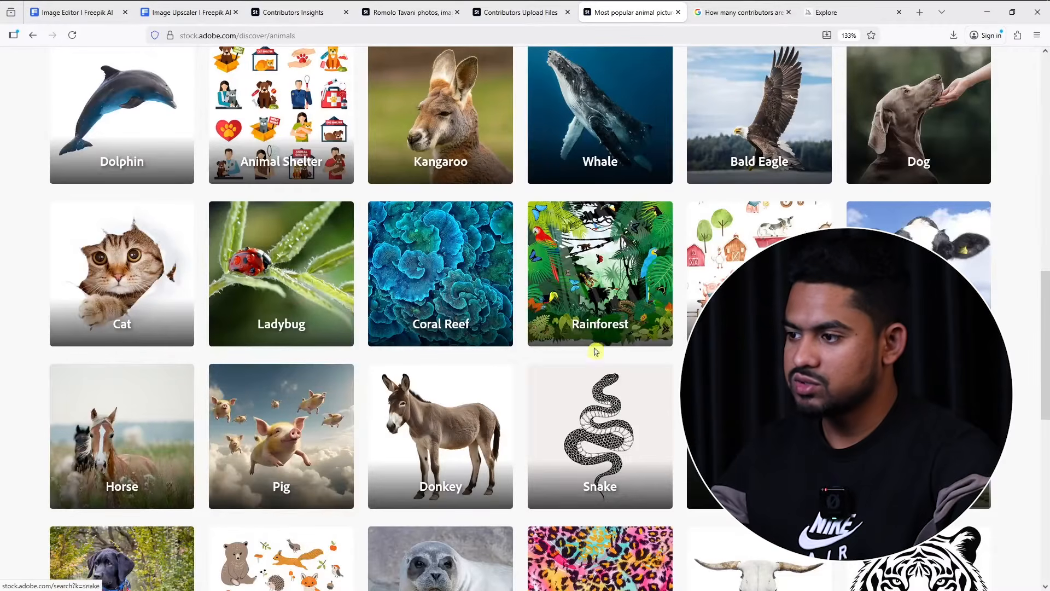
key("alt+Left")
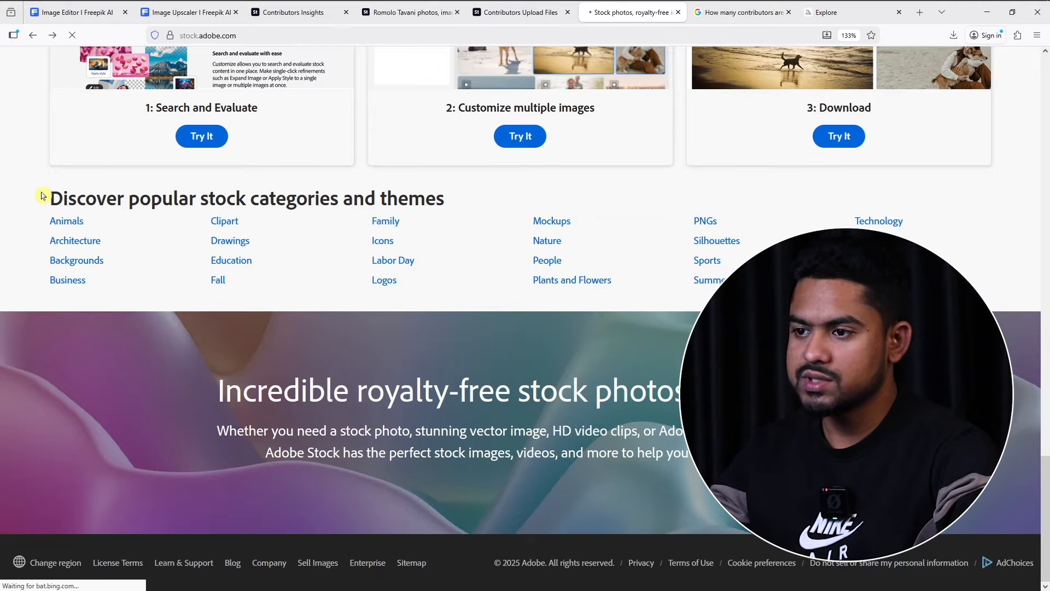
left_click_drag(44, 197, 471, 206)
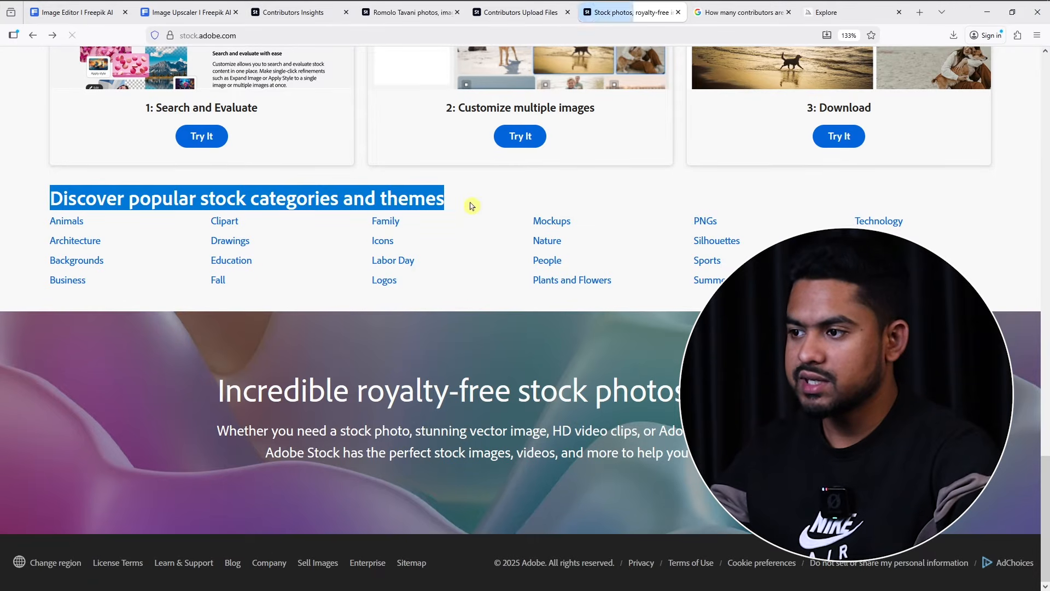
left_click(465, 211)
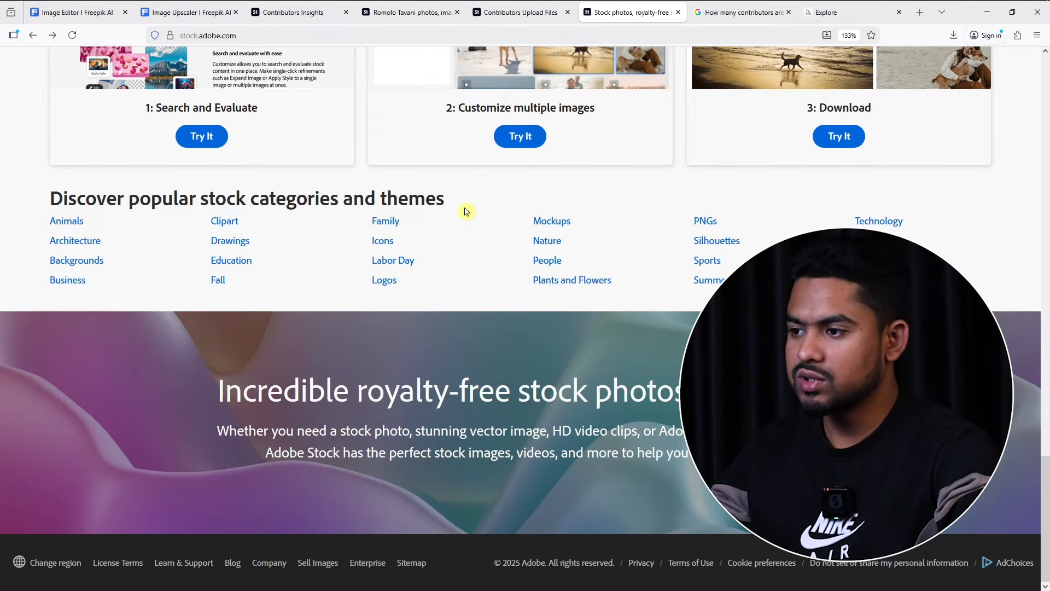
scroll(465, 211, "up", 4)
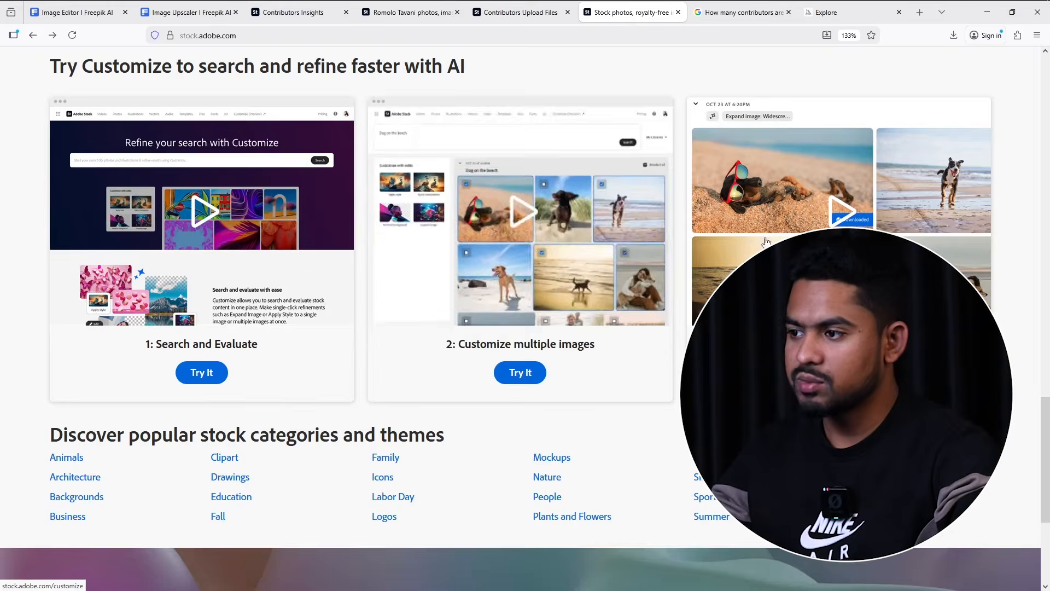
scroll(658, 268, "up", 5)
scroll(559, 243, "up", 4)
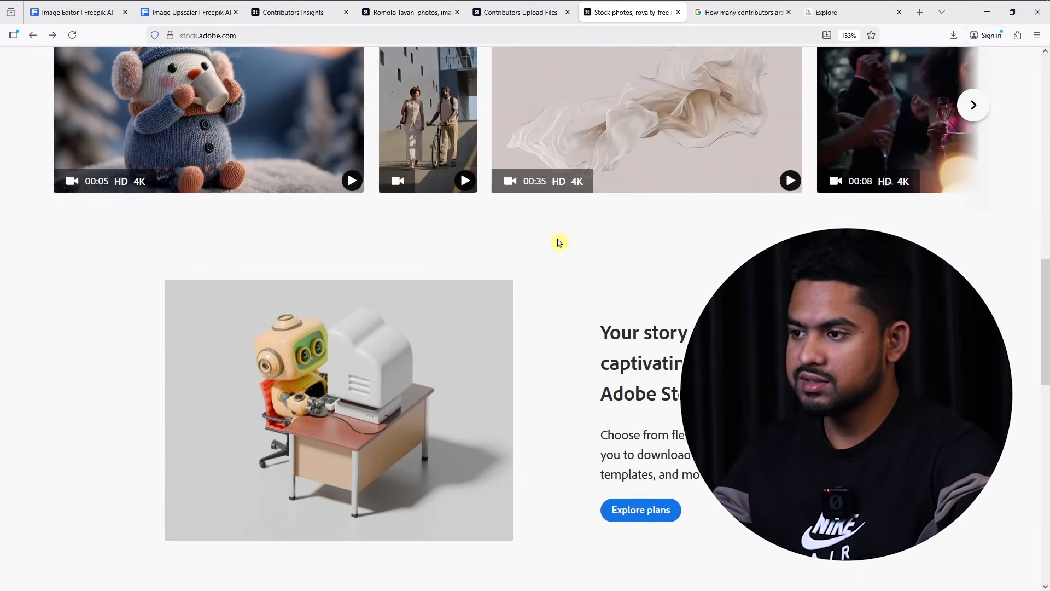
Switch to the contributor file upload page and examine the format, background and resolution requirements for transparent PNG files.
left_click(508, 14)
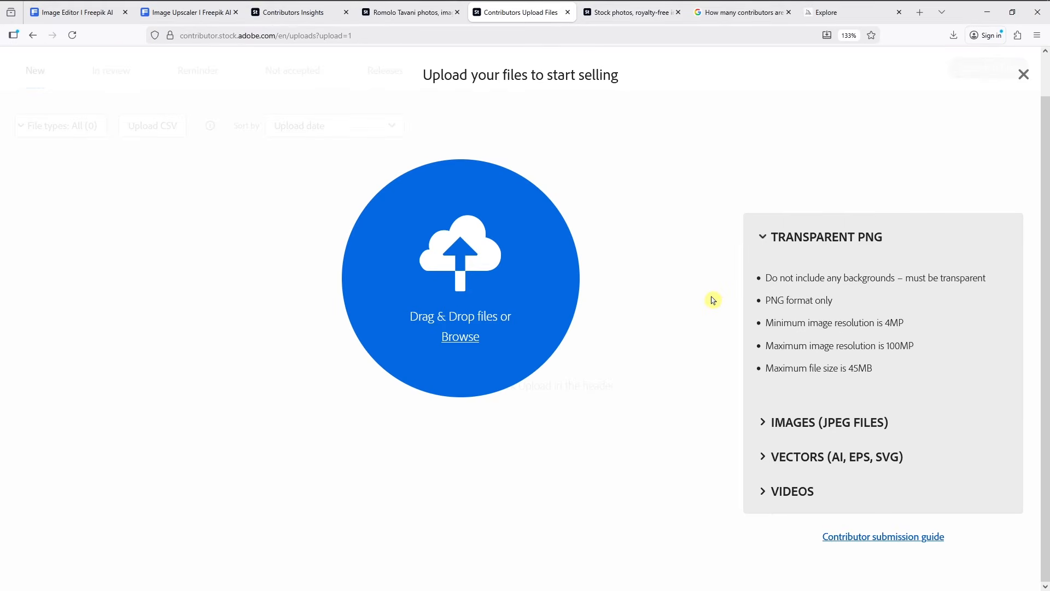
left_click(759, 236)
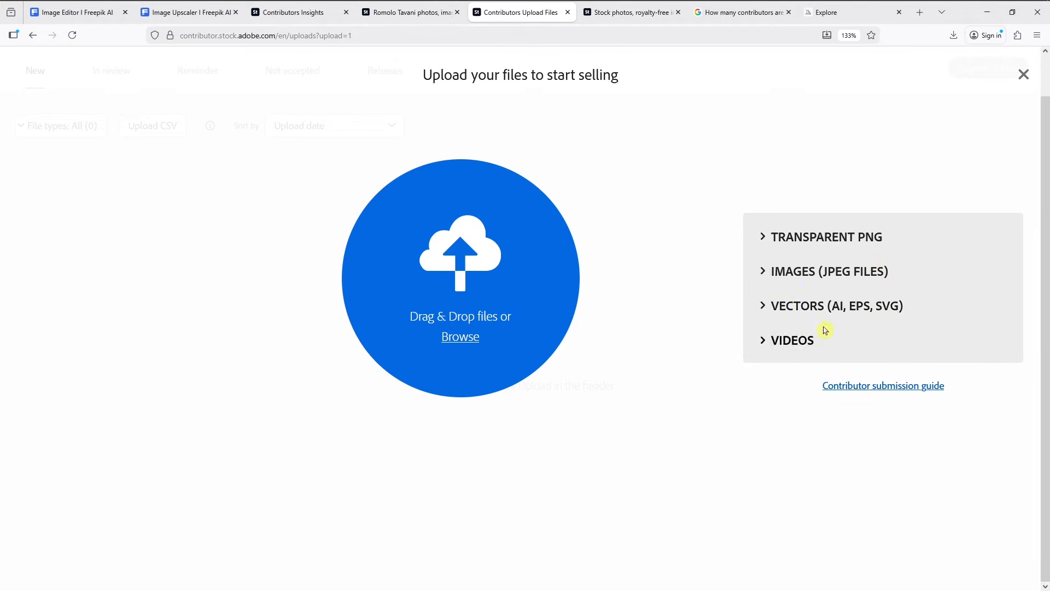
left_click(765, 239)
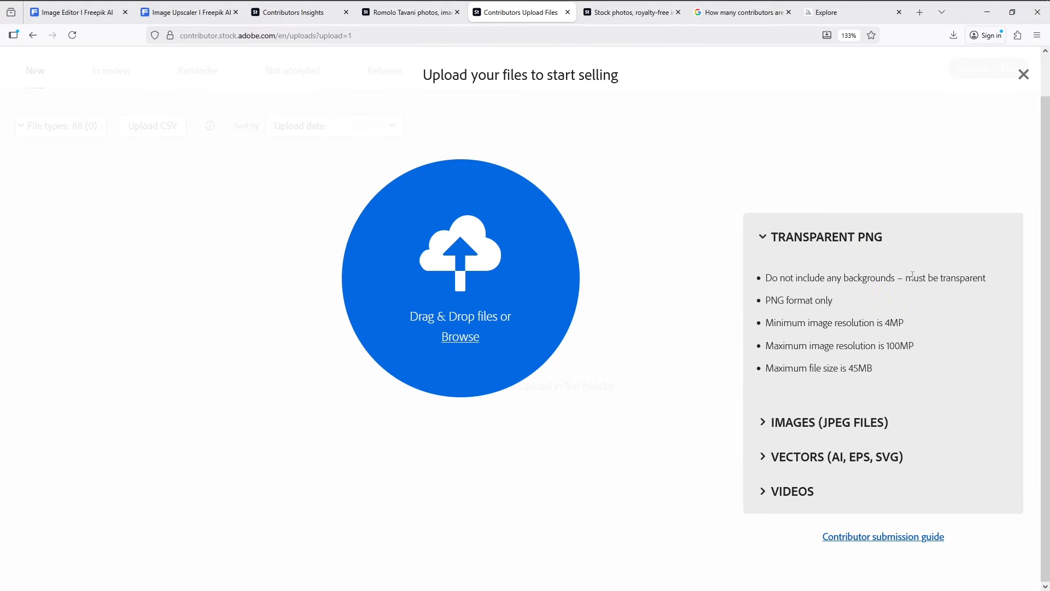
left_click_drag(766, 278, 987, 279)
left_click(959, 300)
left_click_drag(888, 323, 931, 326)
left_click(923, 333)
left_click(929, 326)
left_click_drag(805, 322, 908, 326)
left_click(928, 330)
left_click_drag(766, 278, 916, 347)
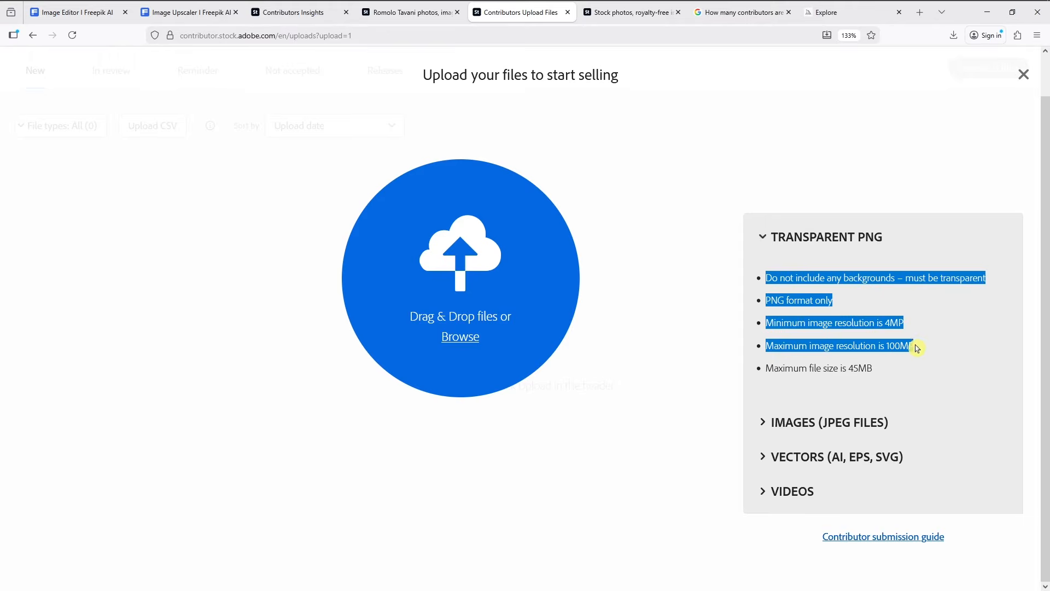
left_click(957, 346)
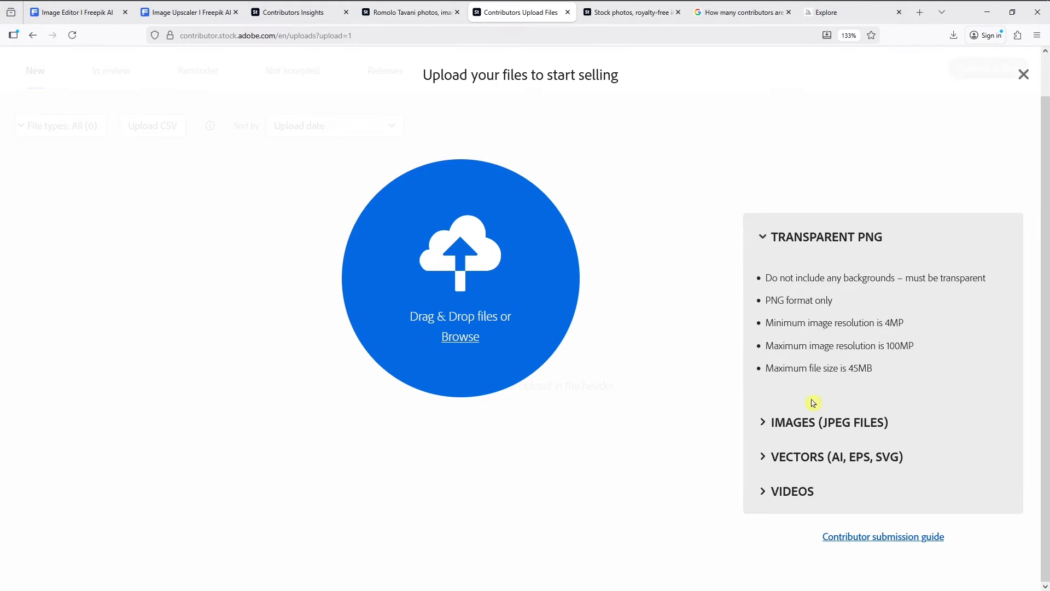
Expand the requirements for JPEG images and read the format and minimum and maximum resolution rules.
left_click(764, 421)
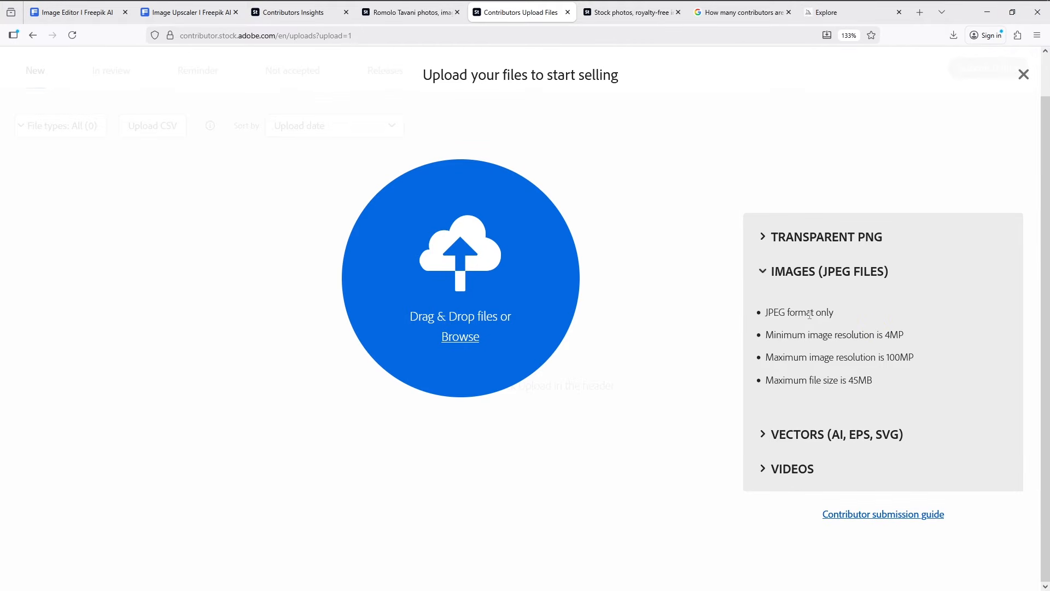
double_click(770, 312)
left_click(806, 311)
left_click_drag(799, 338, 912, 335)
left_click(912, 326)
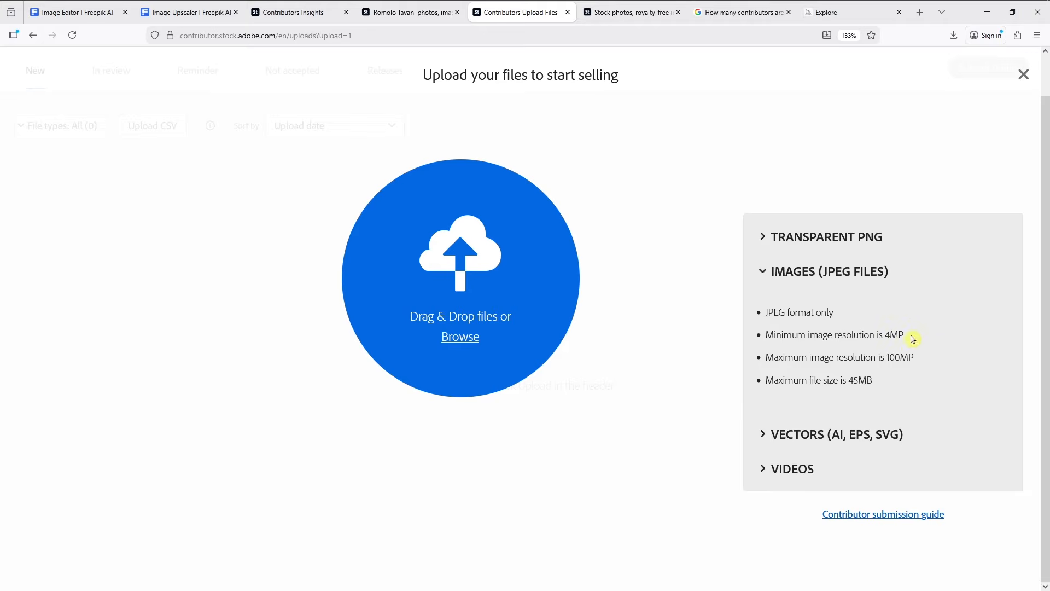
left_click_drag(764, 312, 933, 358)
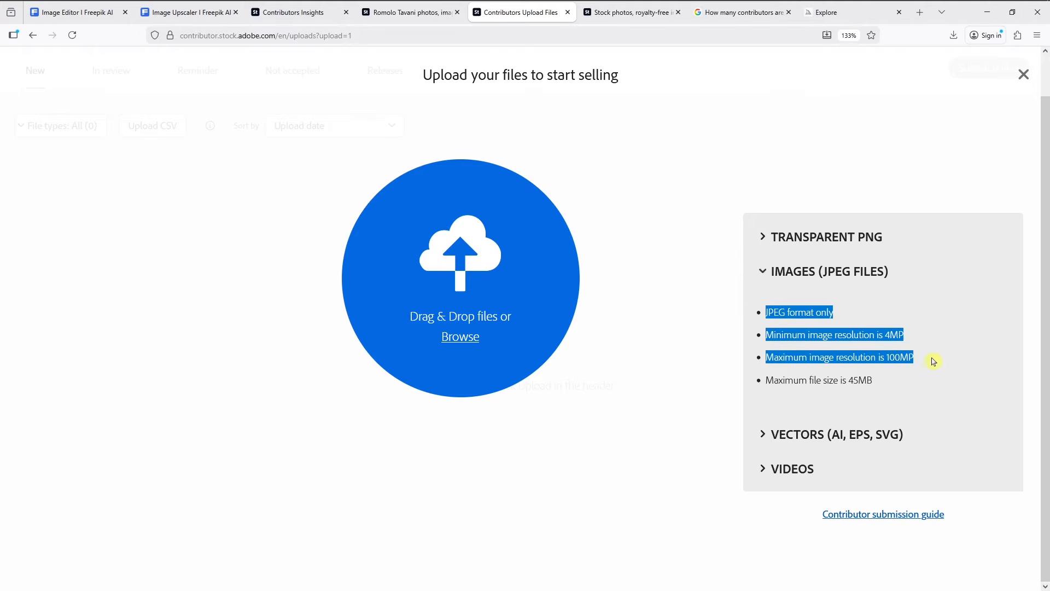
Expand the requirements for vector files and for videos, and read their resolution, format and size rules.
left_click(956, 357)
left_click(767, 436)
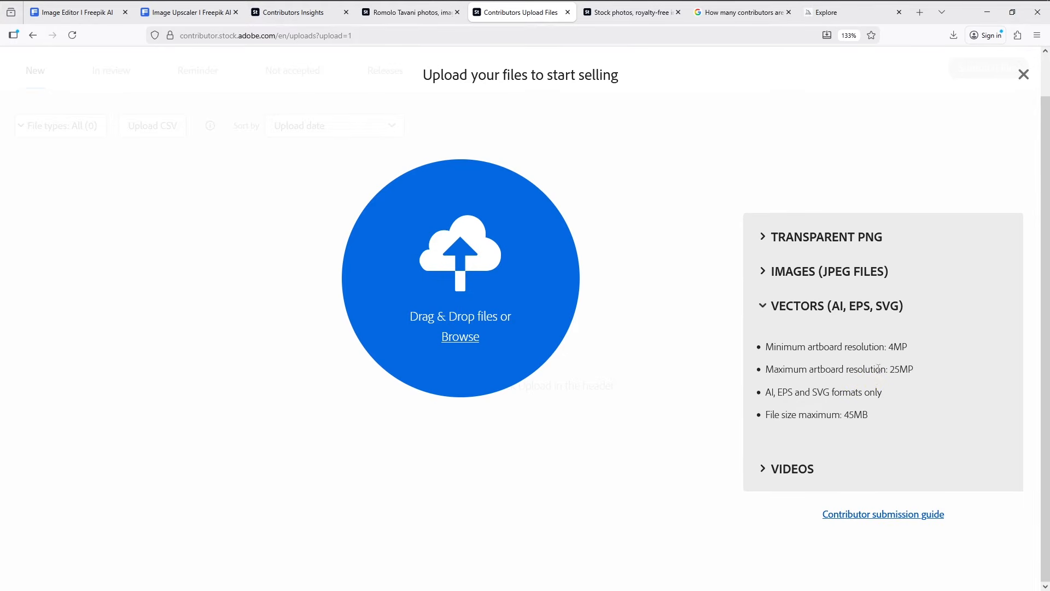
left_click_drag(765, 346, 926, 350)
left_click(949, 350)
left_click_drag(765, 347, 919, 375)
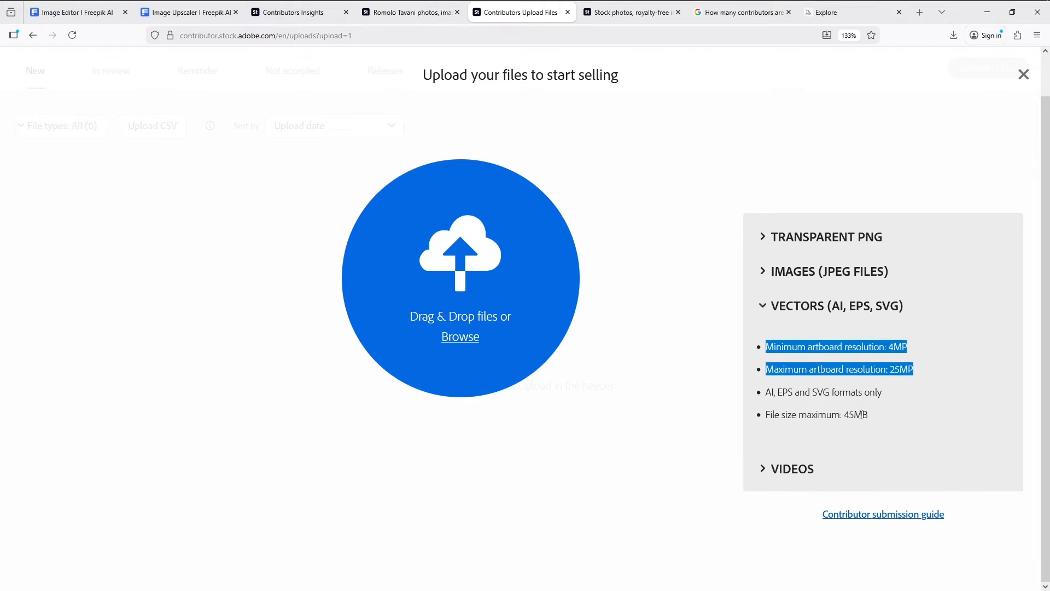
left_click(771, 468)
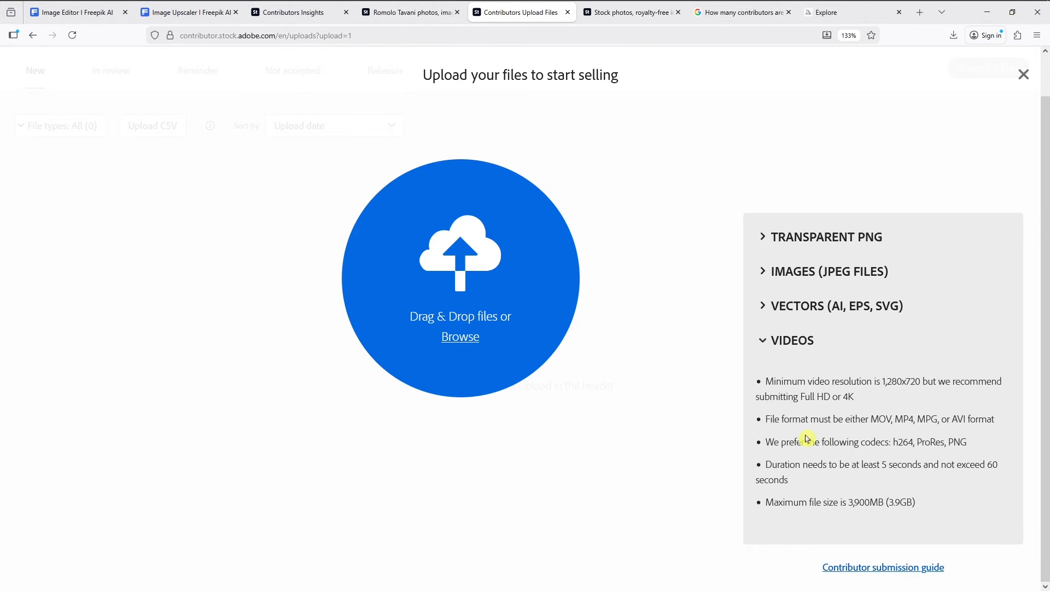
scroll(808, 439, "up", 1)
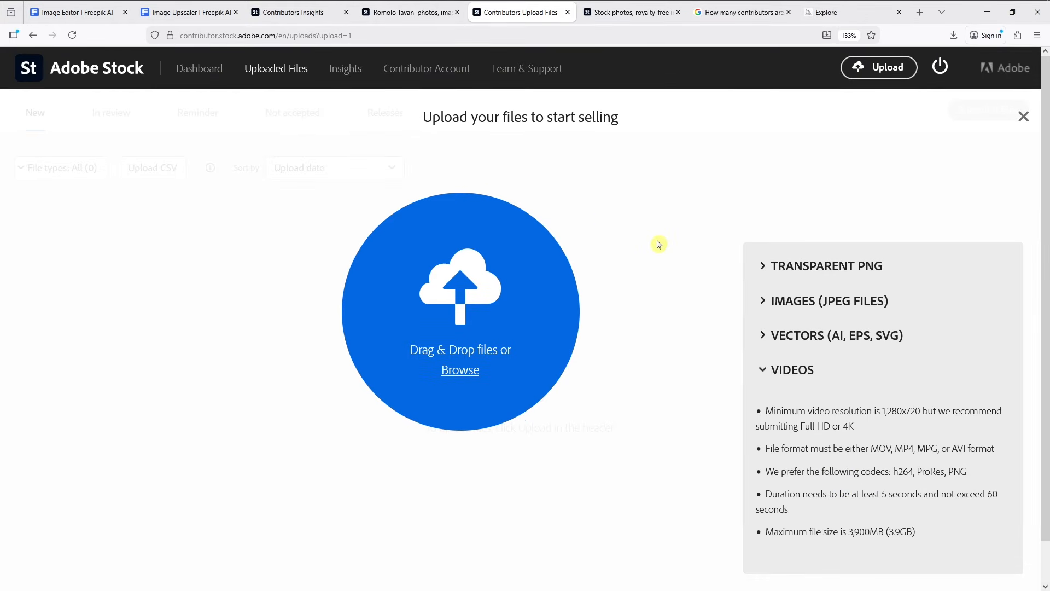
Switch to the Freepik Image Upscaler and open the folder containing the most recently downloaded image.
left_click(86, 17)
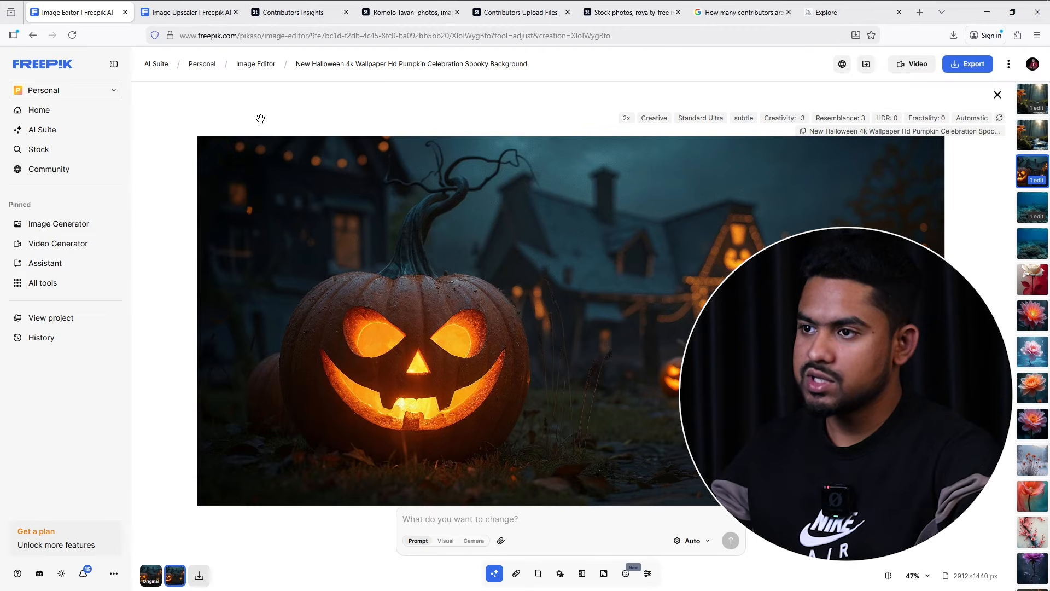
left_click(189, 14)
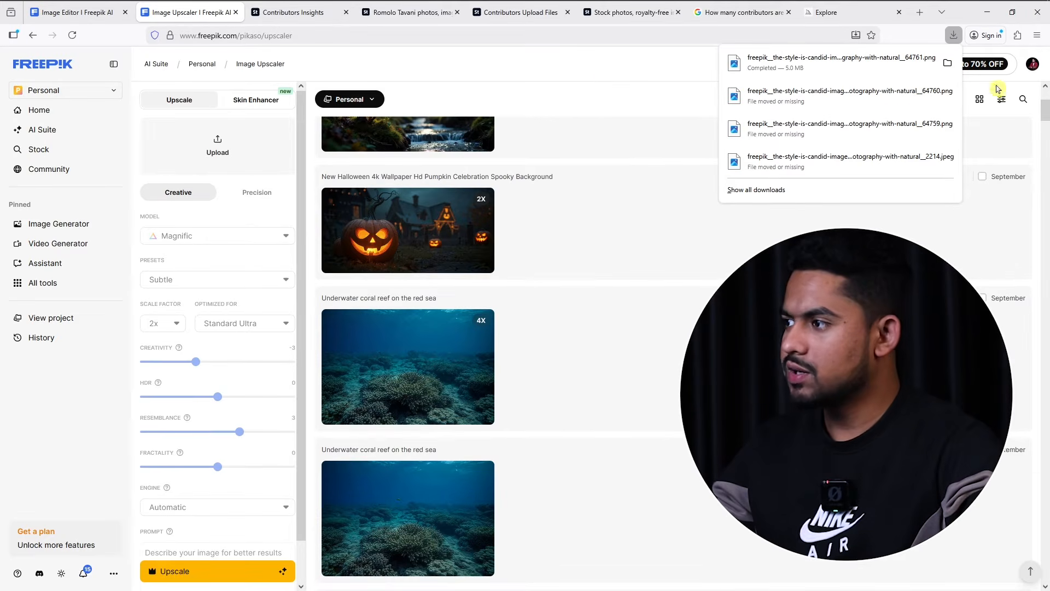
left_click(949, 65)
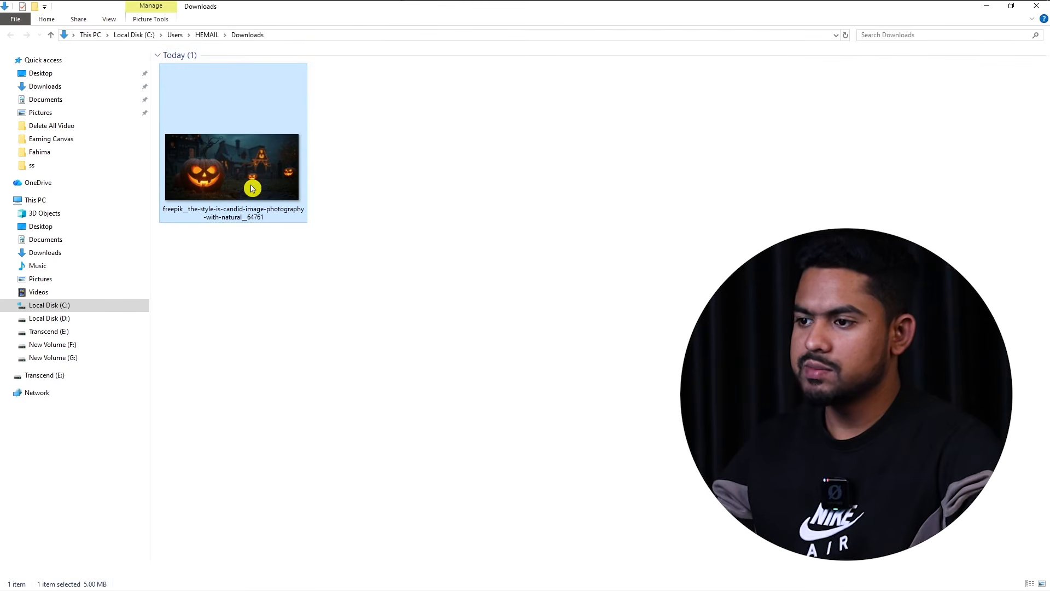
Rename the downloaded pumpkin image as New Halloween 4k Wallpaper Hd Pumpkin Celebration Spooky Background.
right_click(251, 186)
left_click(301, 480)
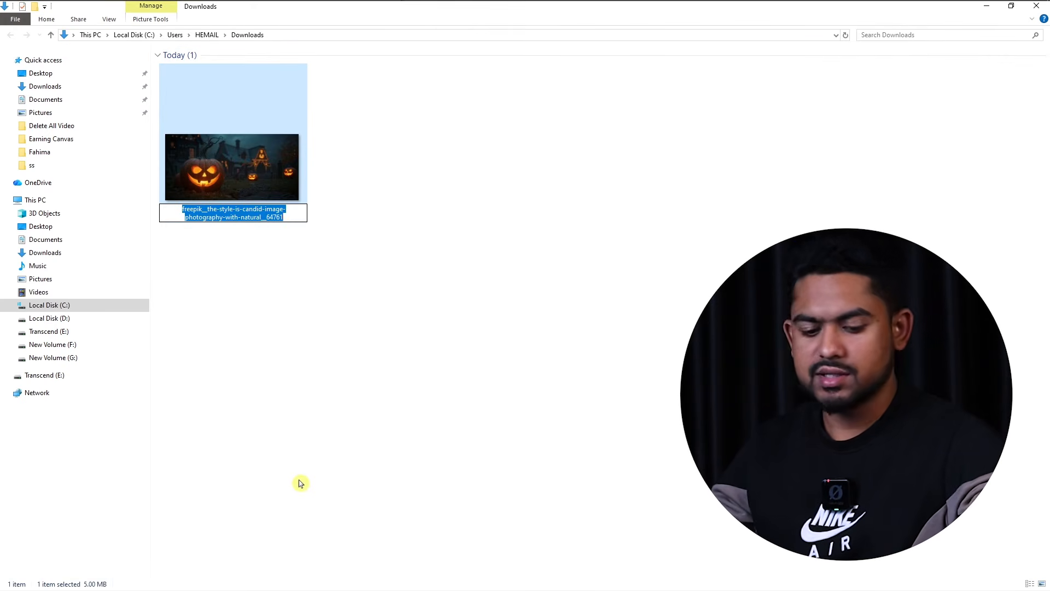
type("New Halloween 4k Wallpaper Hd Pumpkin Celebration Spooky Background")
key("Return")
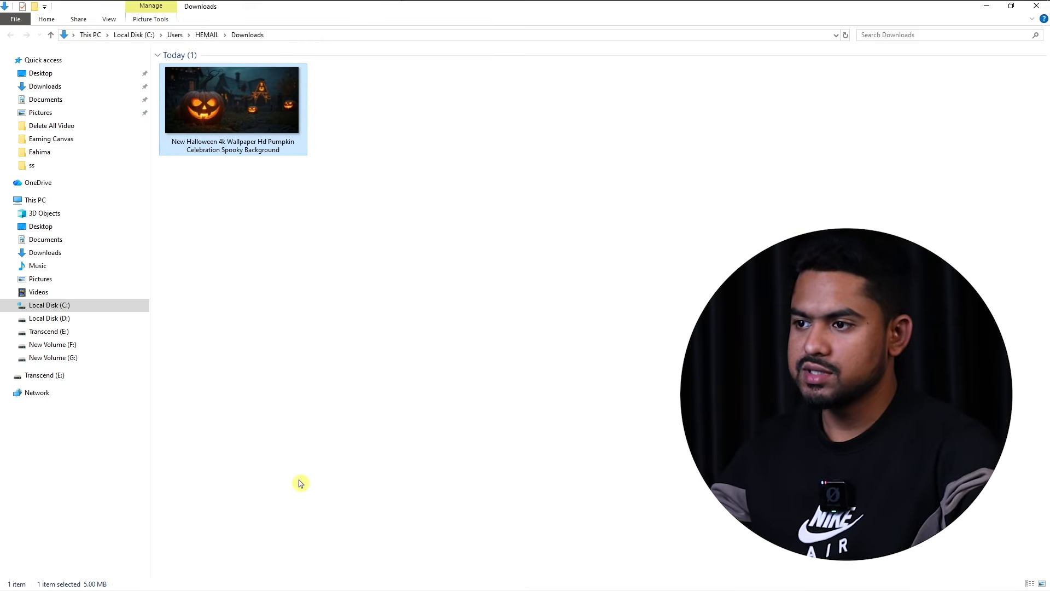
left_click(286, 203)
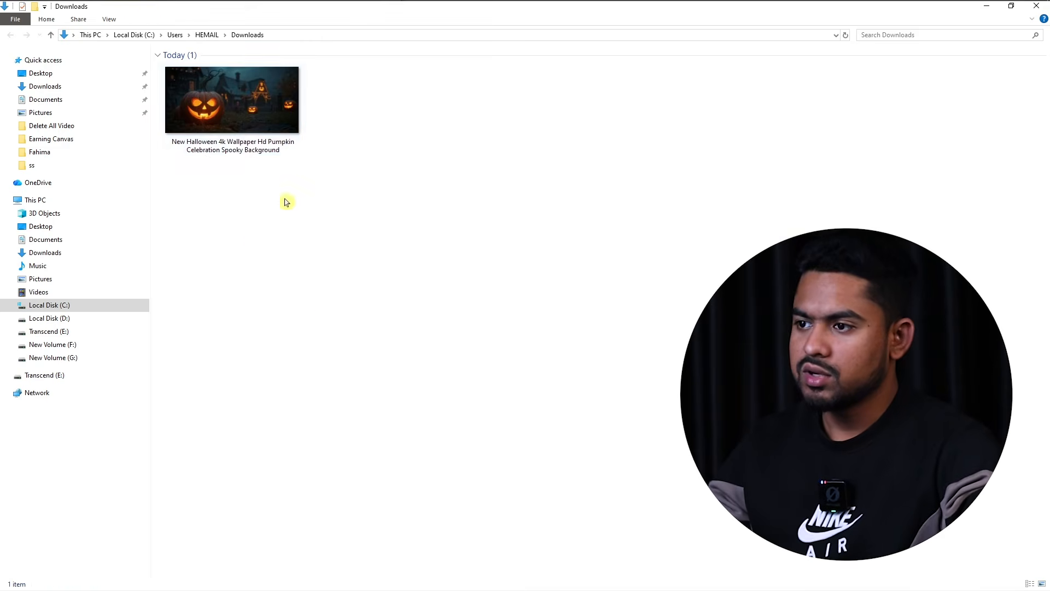
Open the detailed file properties of the Halloween image, check its dimensions, type and size, and close them.
right_click(252, 139)
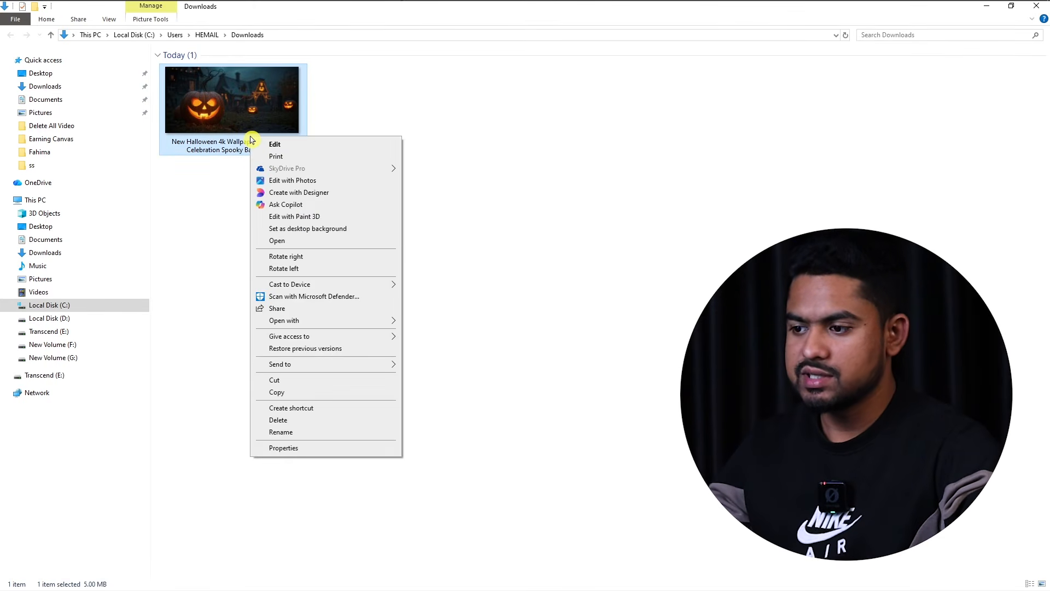
left_click(284, 448)
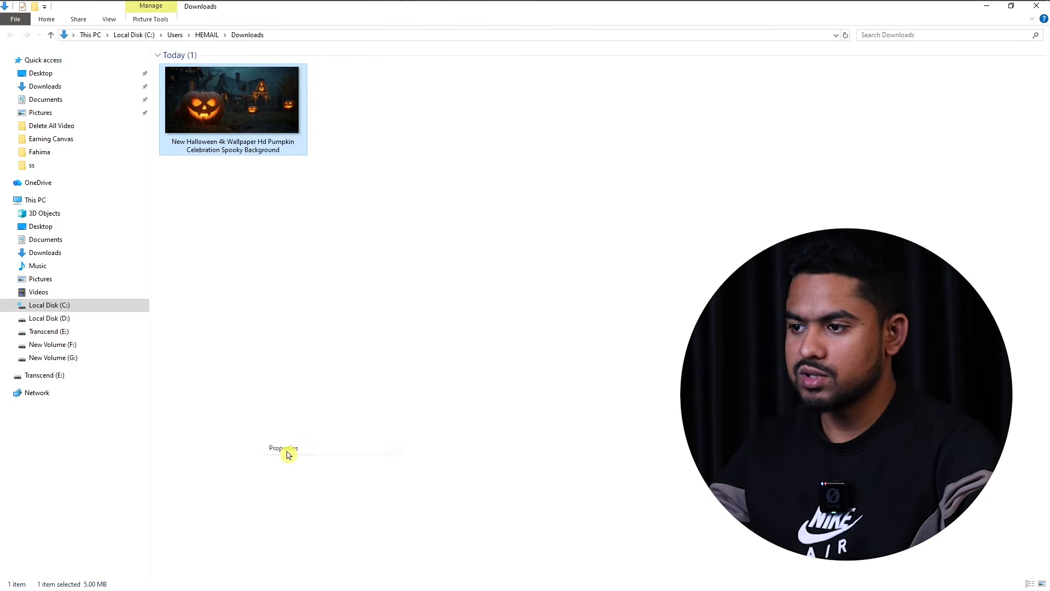
left_click_drag(305, 258, 328, 258)
left_click(325, 163)
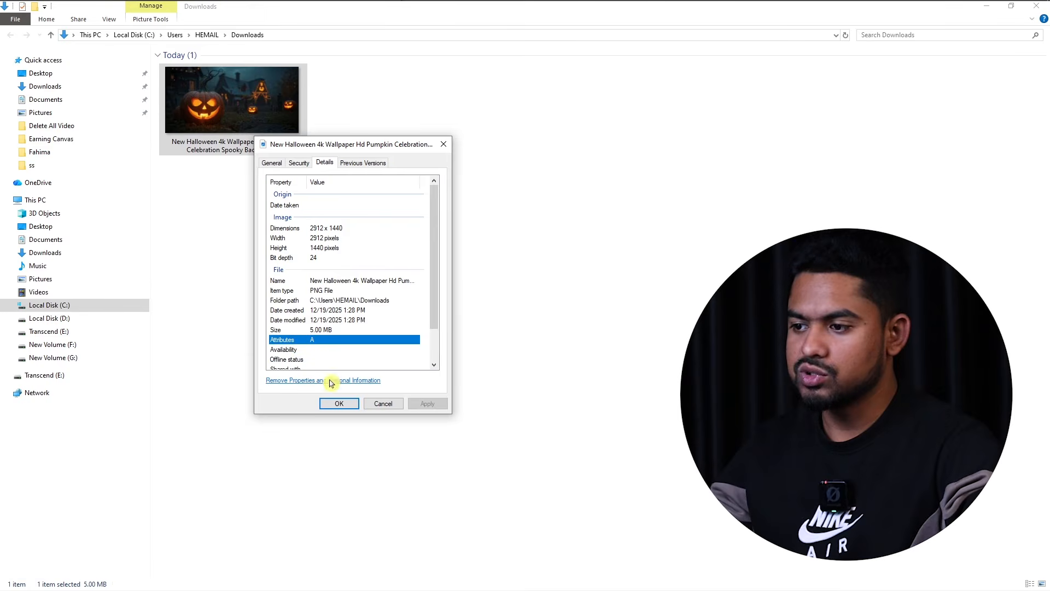
left_click(344, 403)
Open the Halloween image in the photo viewer, inspect its quality up close at full window size, and close it.
double_click(248, 103)
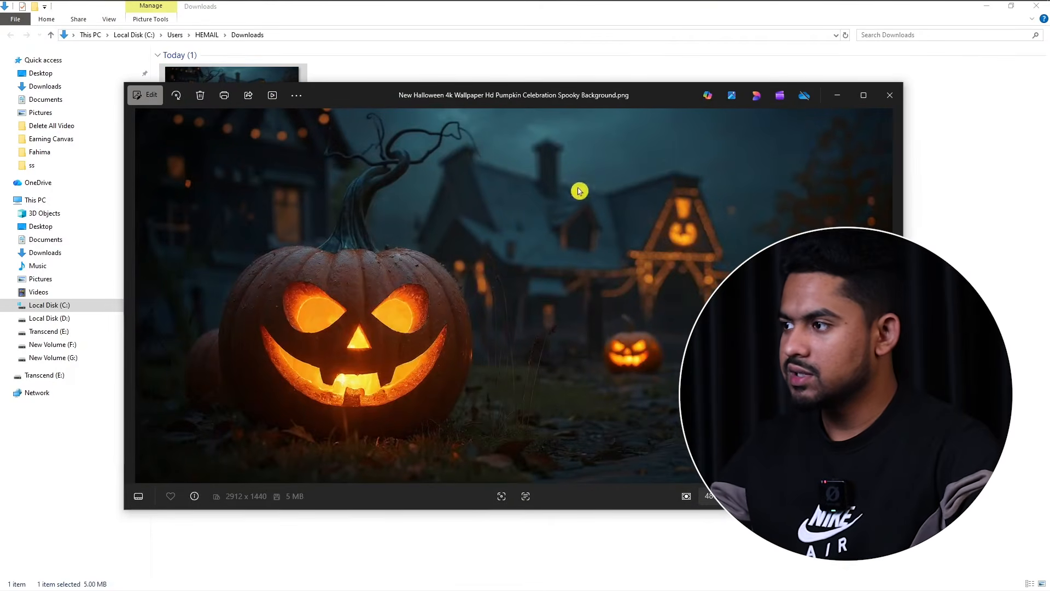
left_click(864, 95)
scroll(586, 271, "up", 3)
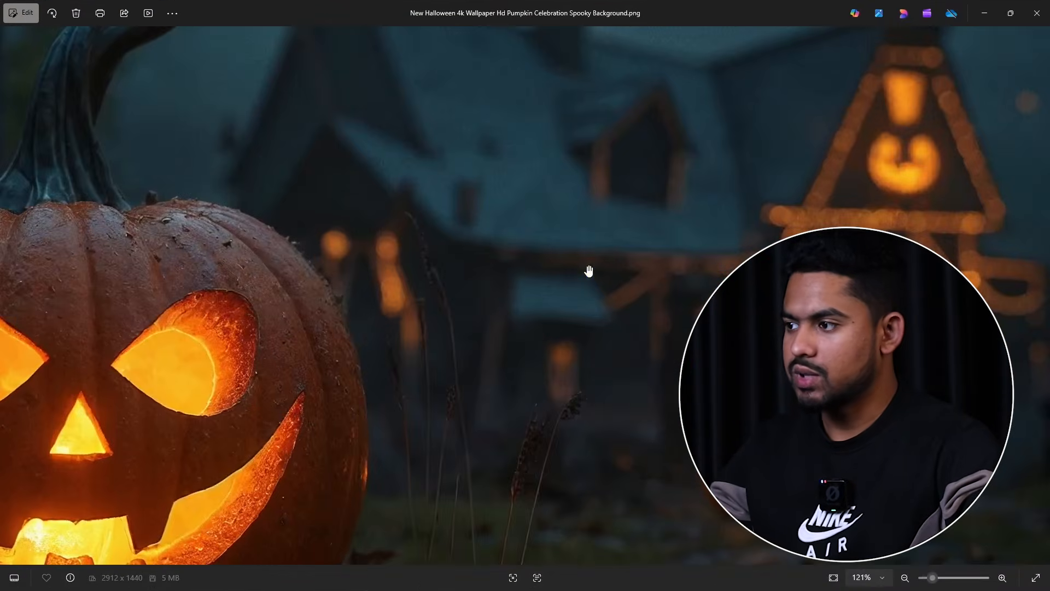
scroll(588, 271, "down", 3)
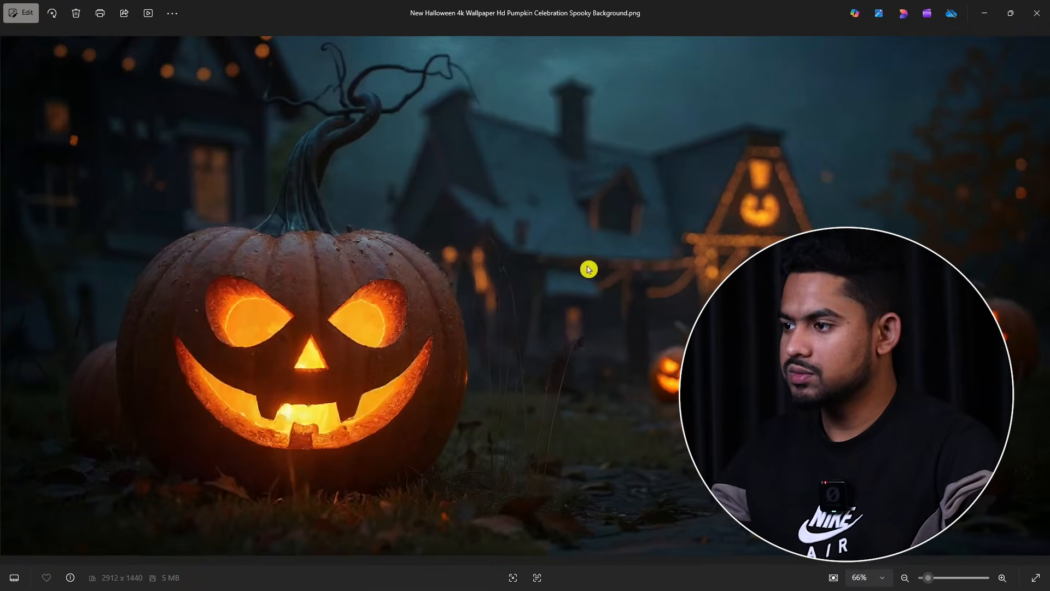
left_click(1037, 24)
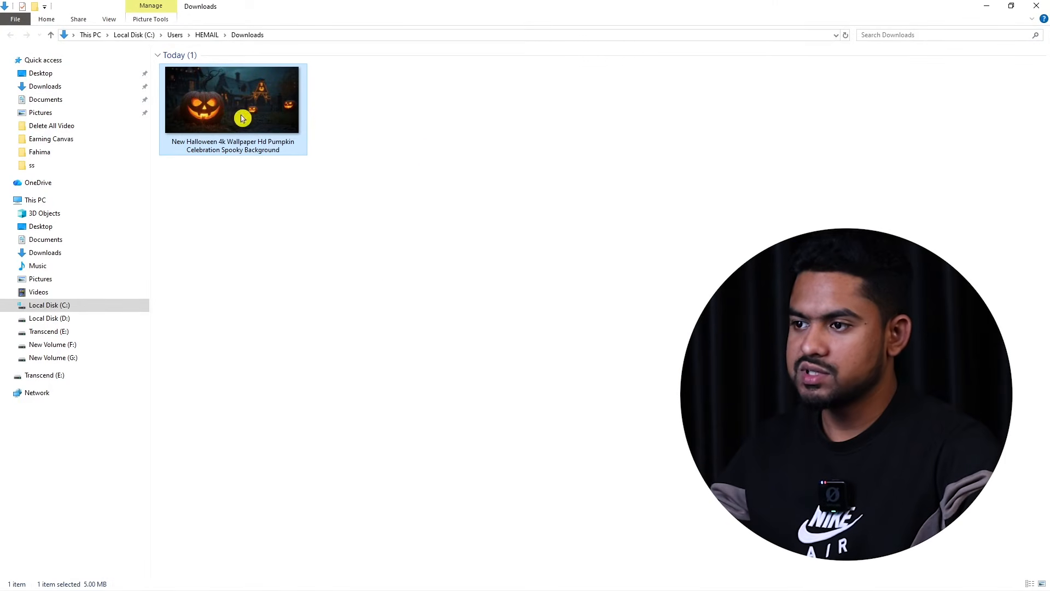
Switch to the Adobe Stock contributor upload page and upload the Halloween pumpkin image from the Downloads folder.
mouse_move(303, 152)
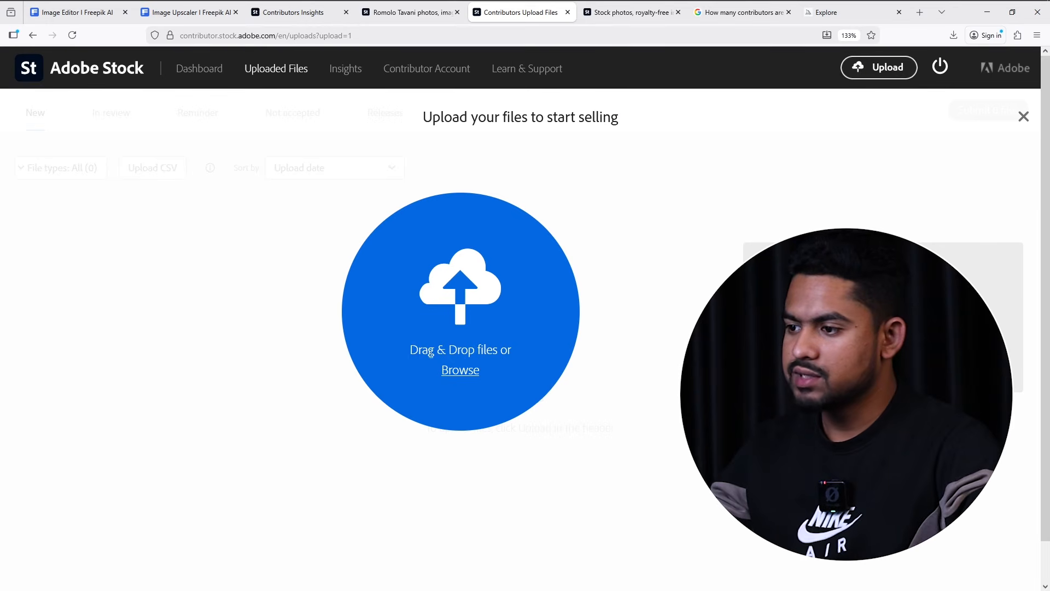
left_click(453, 374)
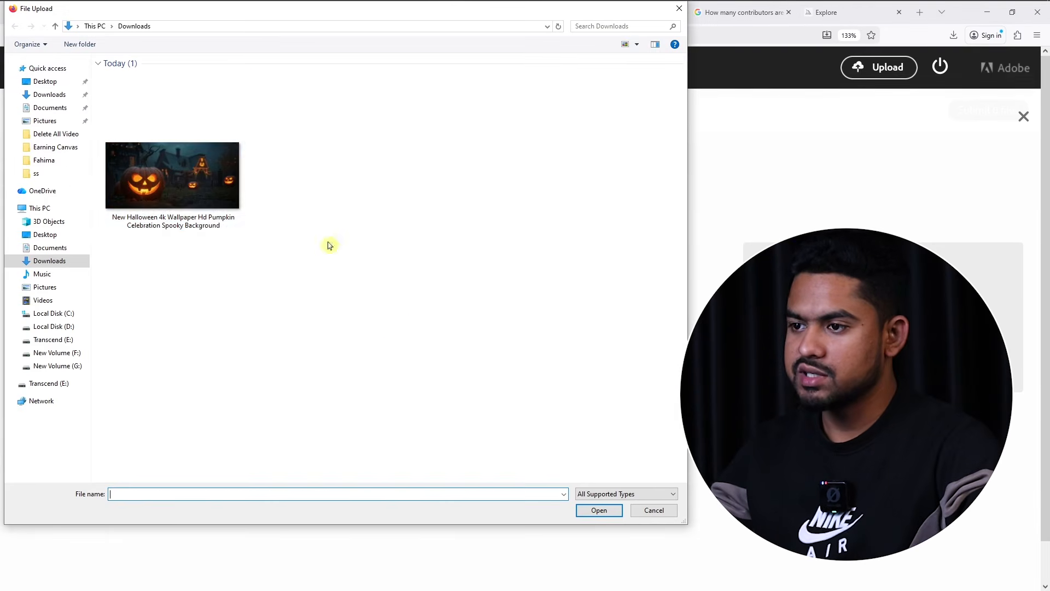
left_click(178, 167)
left_click(602, 508)
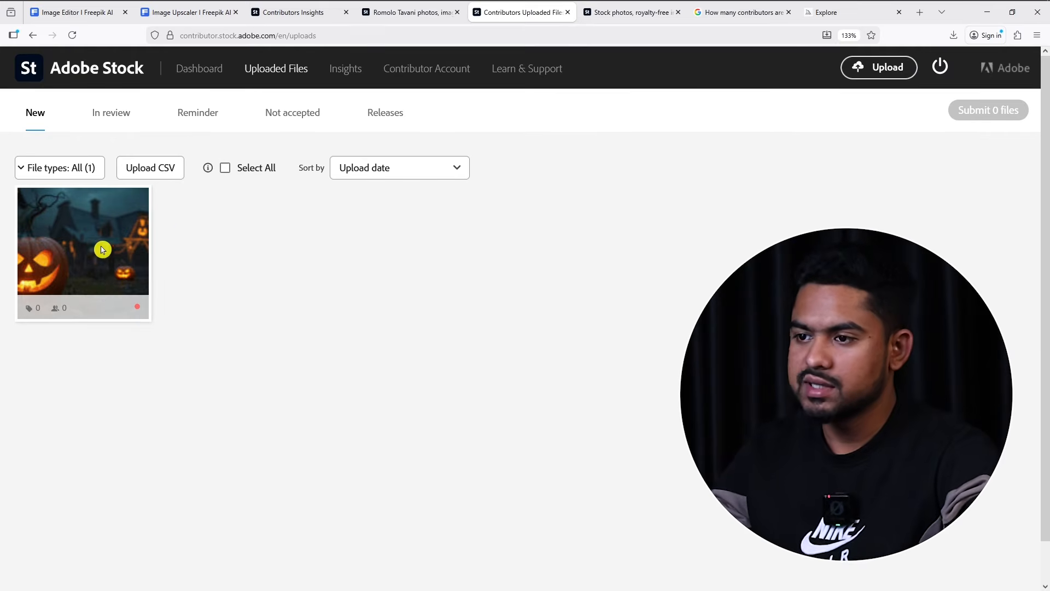
Select the uploaded pumpkin image for editing and choose Photos as its file type.
mouse_move(104, 218)
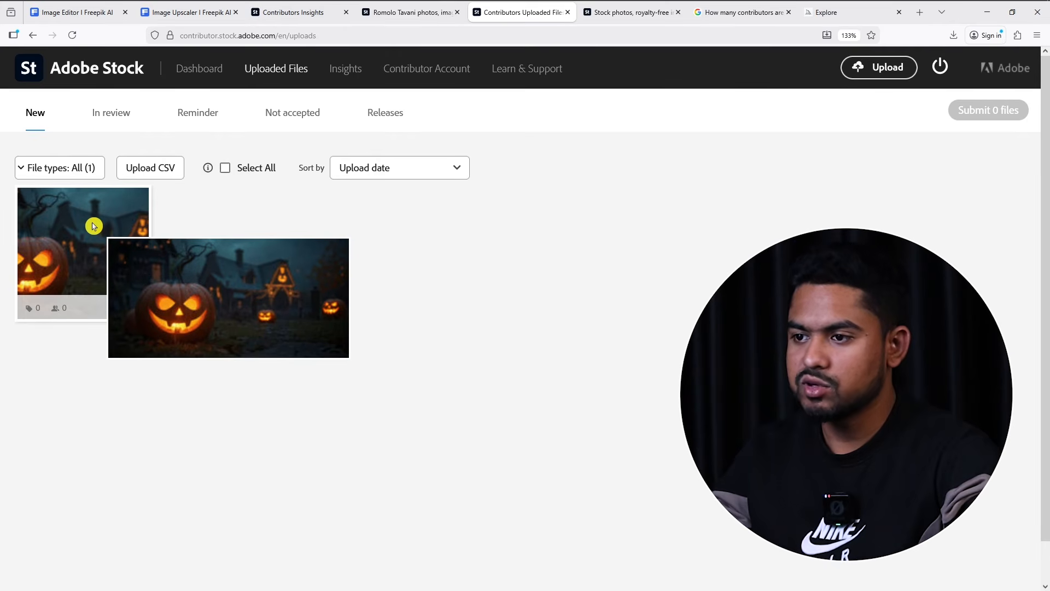
left_click(83, 227)
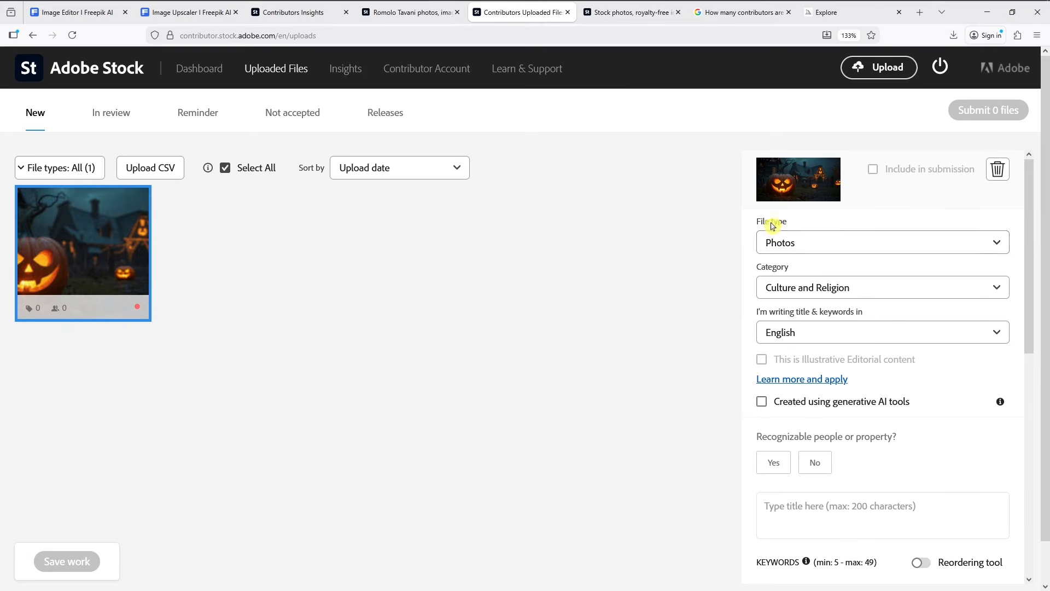
left_click(828, 244)
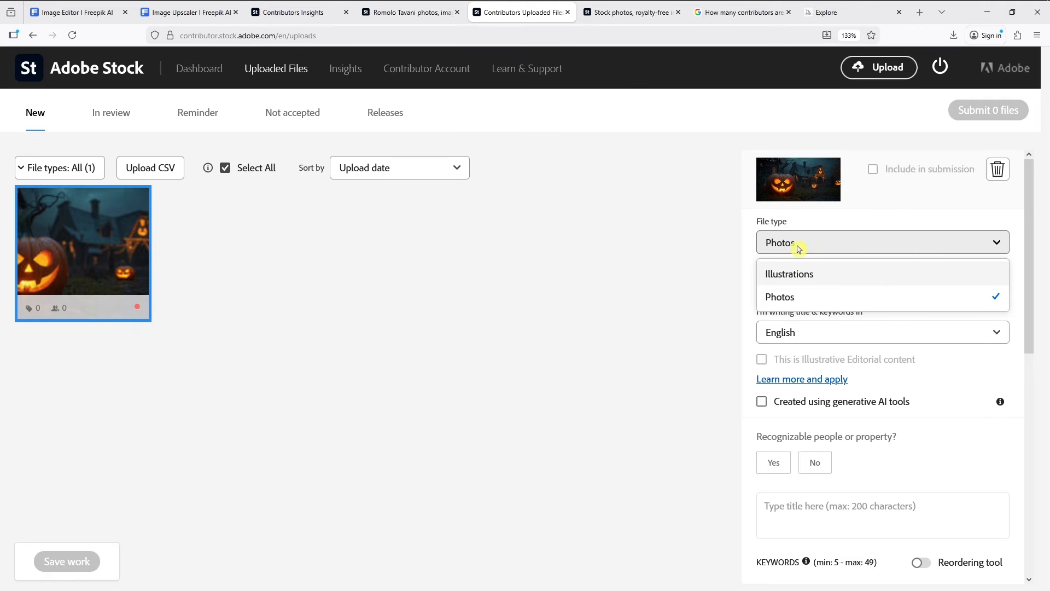
left_click(790, 298)
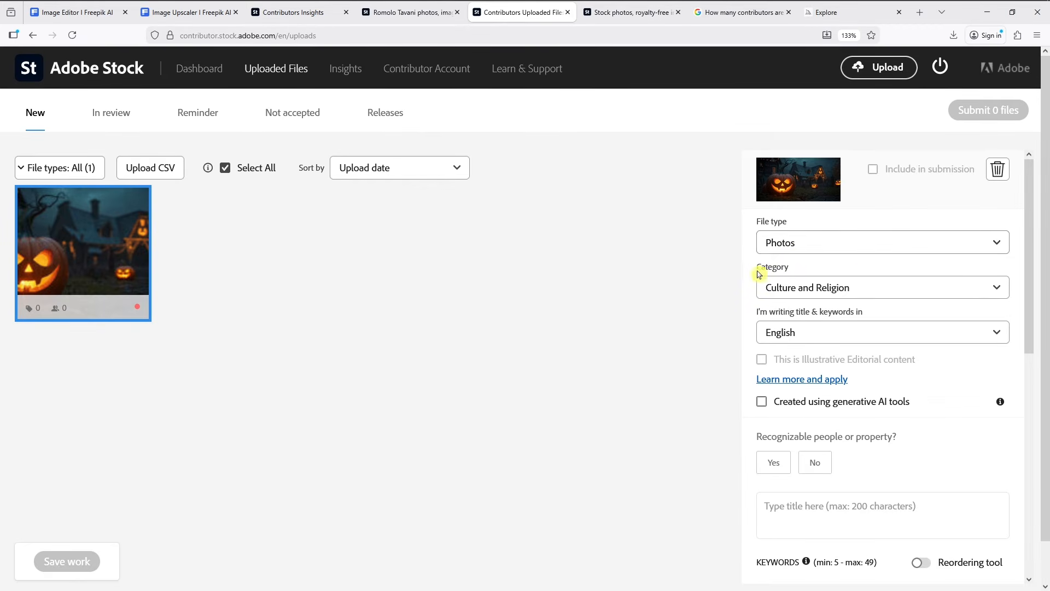
Look through the available categories for the image and leave Culture and Religion selected.
left_click(860, 297)
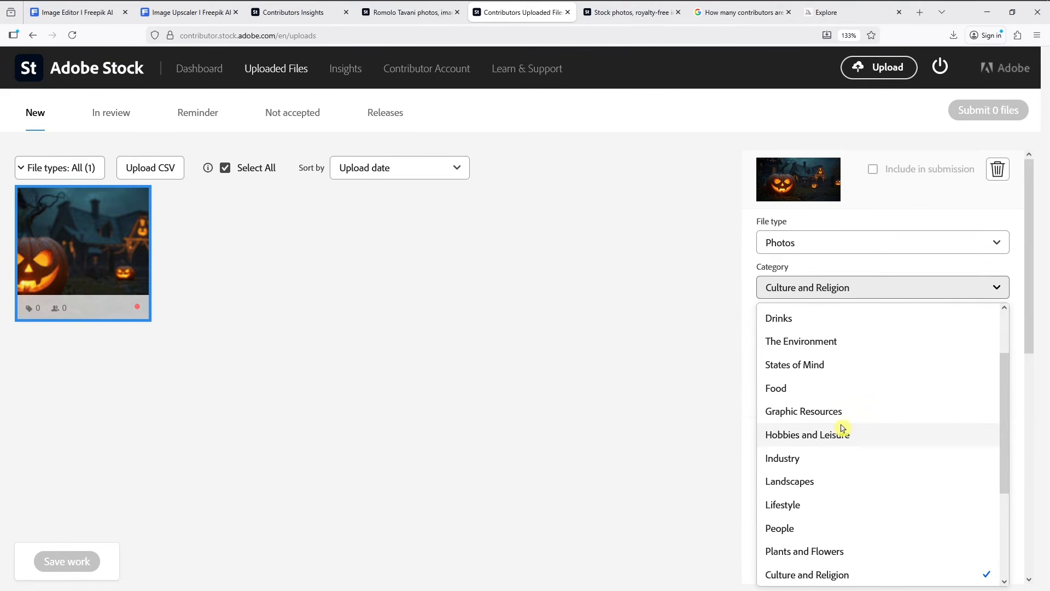
scroll(841, 428, "down", 3)
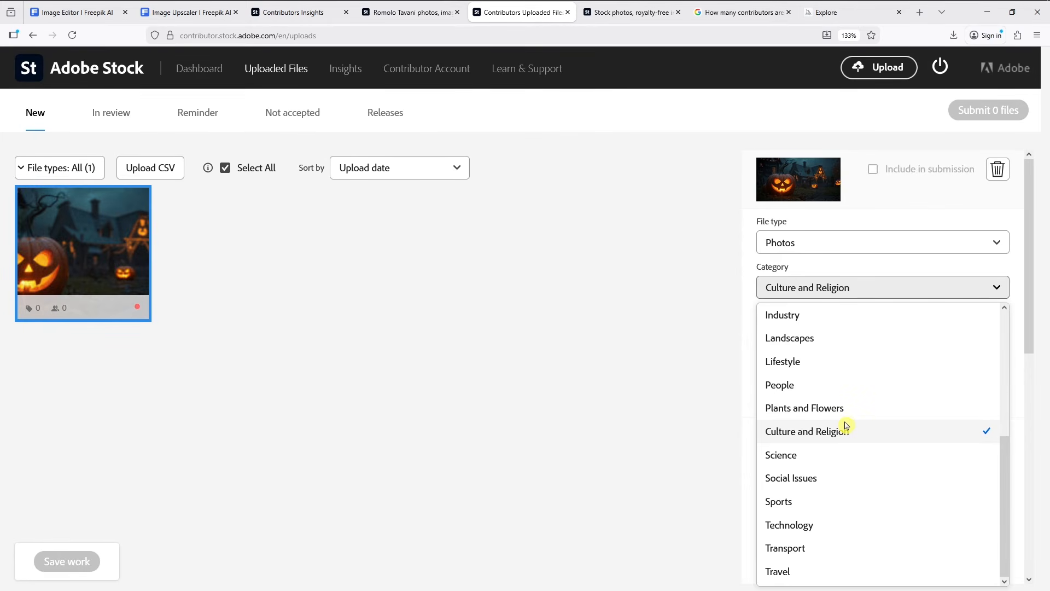
scroll(846, 426, "up", 4)
left_click(845, 290)
Mark the image as created using generative AI tools and paste the title New Halloween 4k Wallpaper Hd Pumpkin Celebration Spooky Background.
scroll(844, 325, "down", 3)
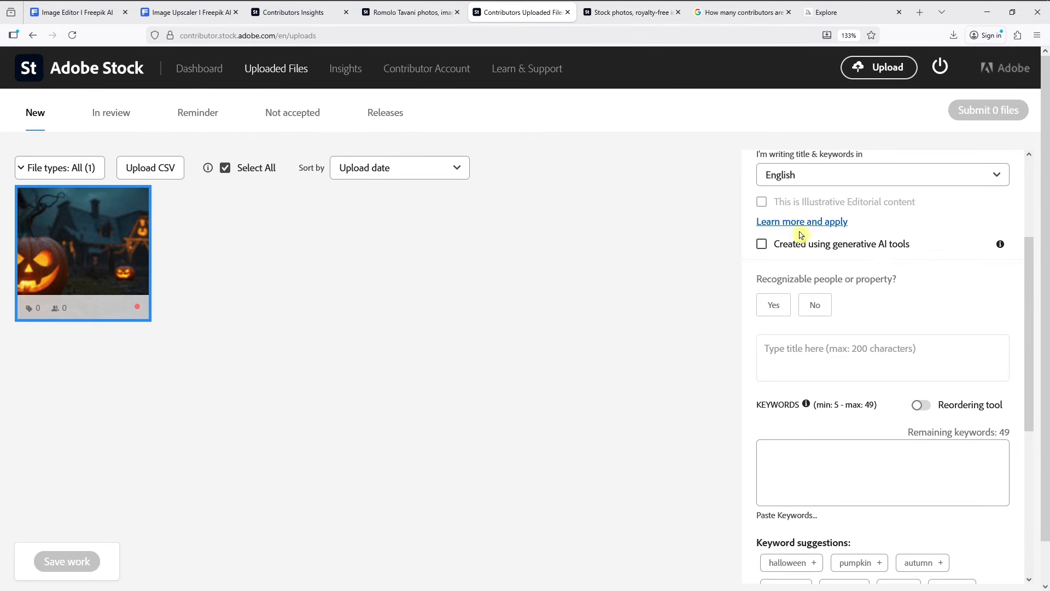
left_click(761, 243)
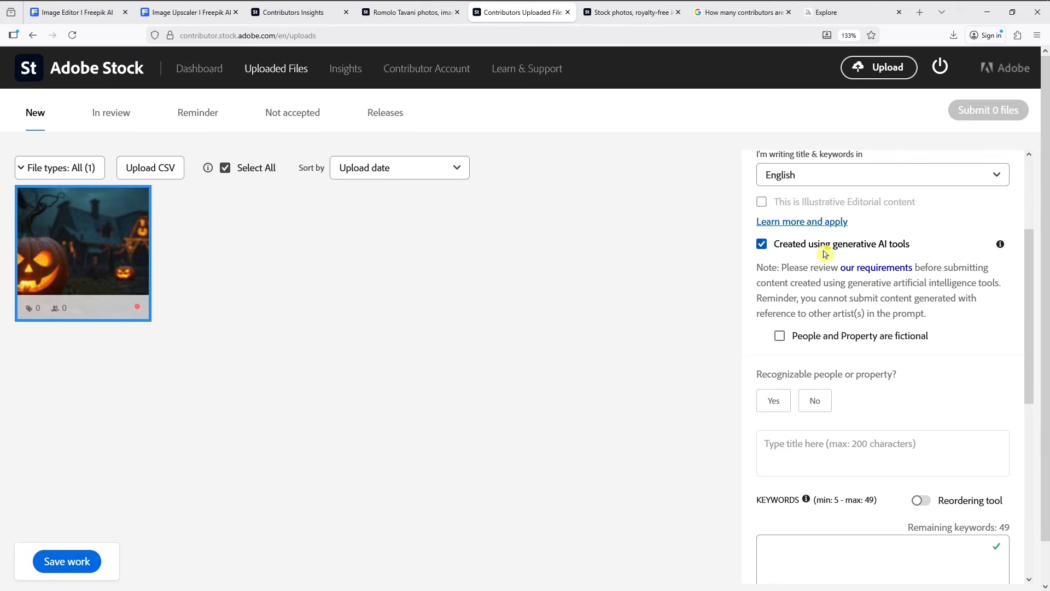
scroll(874, 294, "down", 4)
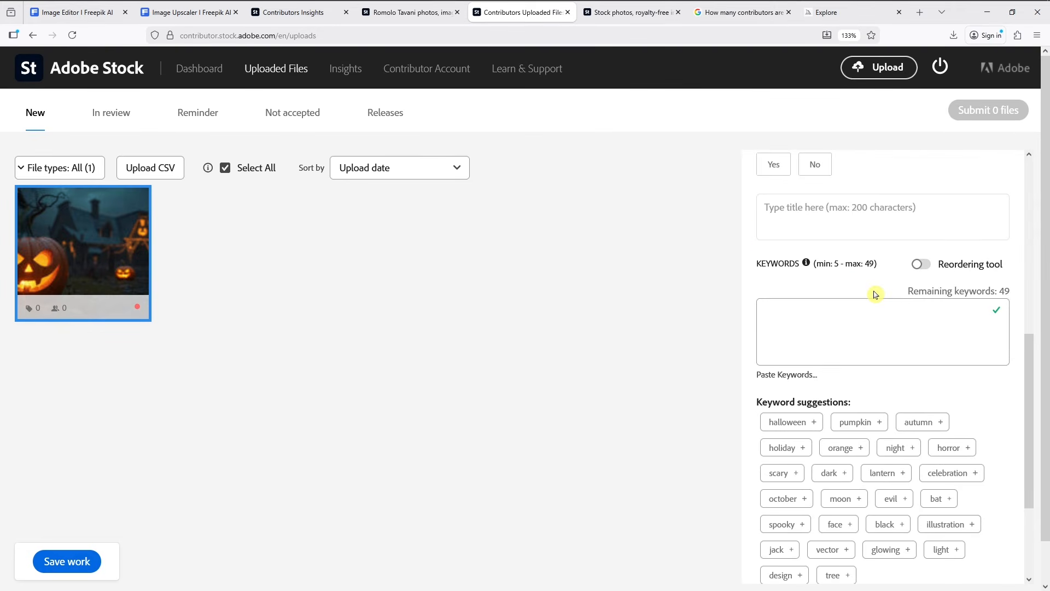
left_click(805, 210)
right_click(805, 213)
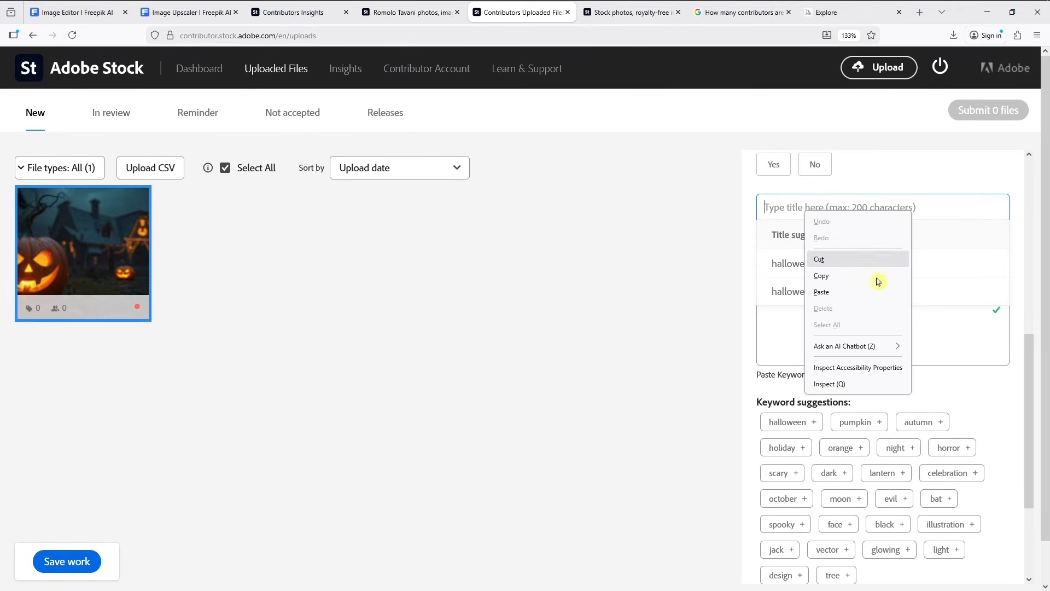
left_click(836, 293)
Add the suggested keywords halloween, pumpkin, autumn, horror, orange, holiday and scary to the image.
left_click(833, 325)
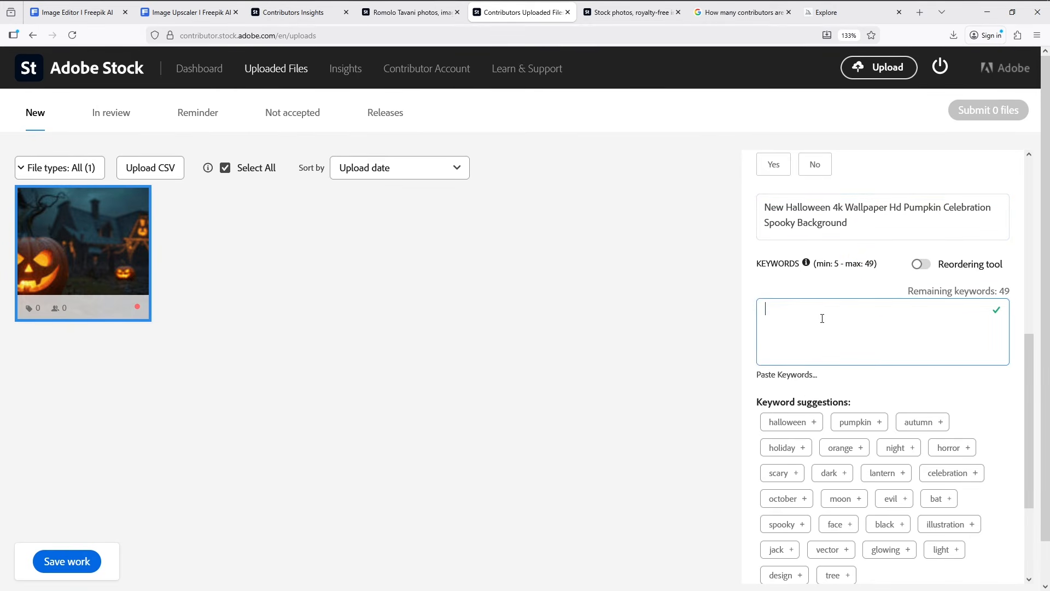
scroll(823, 323, "down", 3)
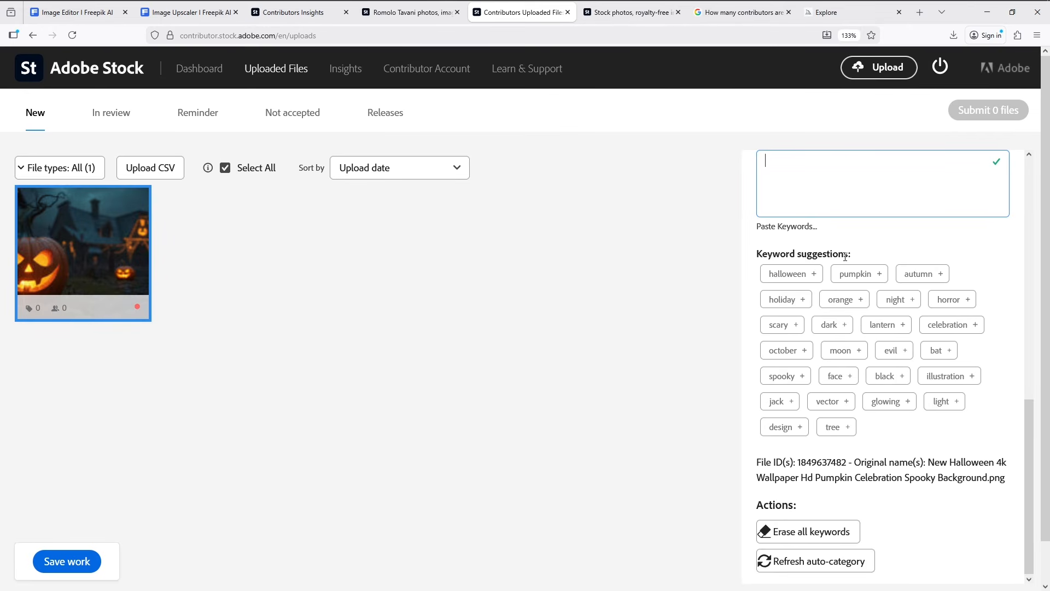
left_click(786, 274)
left_click(859, 273)
left_click(919, 273)
left_click(950, 299)
left_click(841, 299)
left_click(782, 299)
left_click(778, 325)
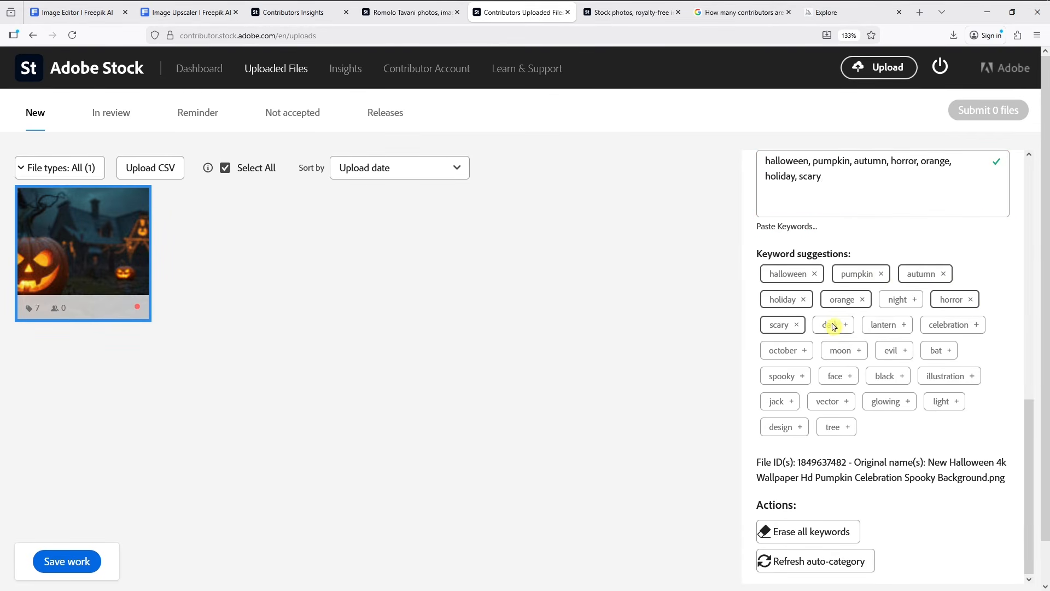
Add the suggested keywords dark, lantern, celebration, bat, evil, moon and october to the image.
left_click(831, 325)
left_click(885, 324)
left_click(952, 325)
left_click(937, 350)
left_click(893, 351)
left_click(841, 350)
left_click(783, 350)
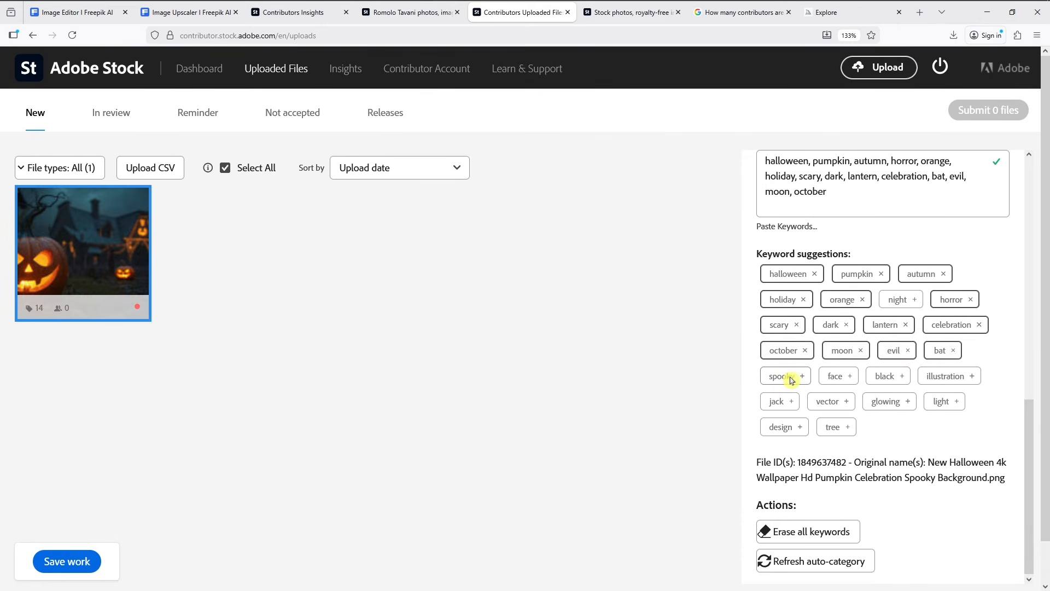
Add the suggested keywords spooky, face, black, illustration, light, glowing, vector, jack, design and tree to the image.
left_click(782, 375)
left_click(836, 376)
left_click(898, 376)
left_click(949, 376)
left_click(941, 402)
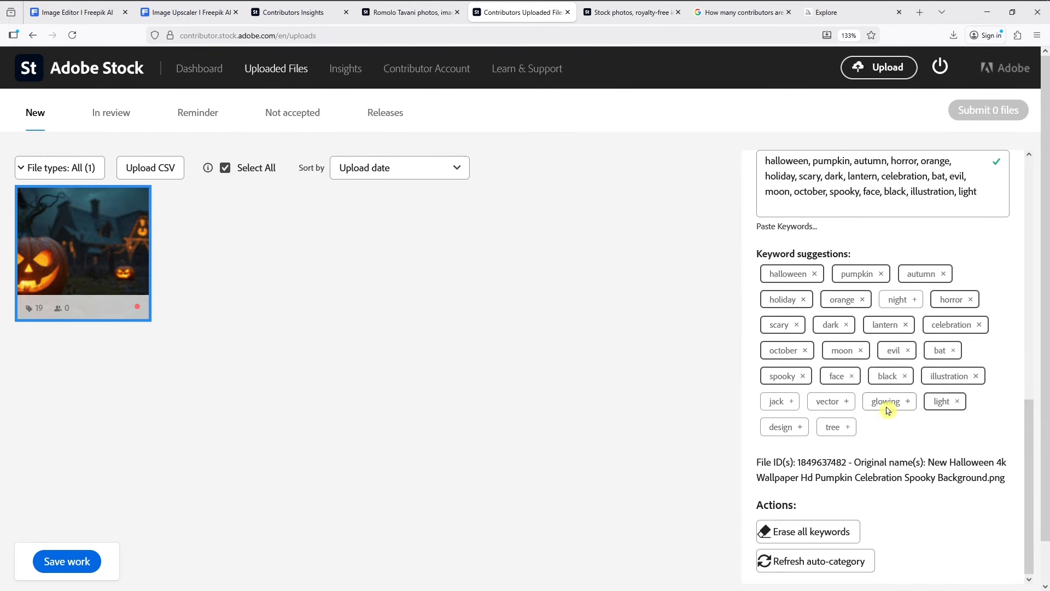
left_click(885, 402)
left_click(828, 402)
left_click(777, 402)
left_click(781, 427)
left_click(833, 427)
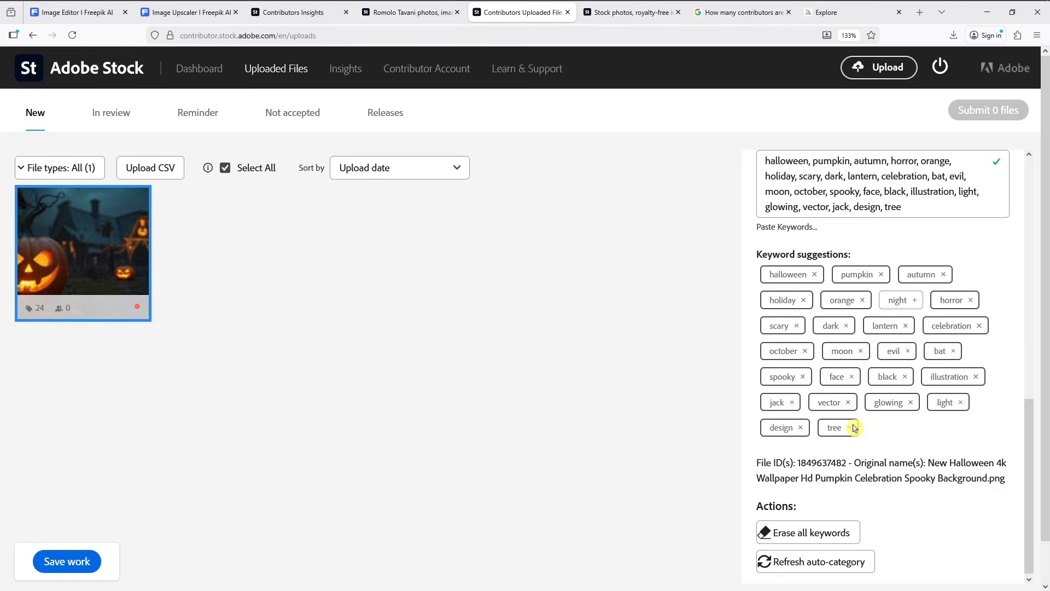
scroll(884, 422, "up", 3)
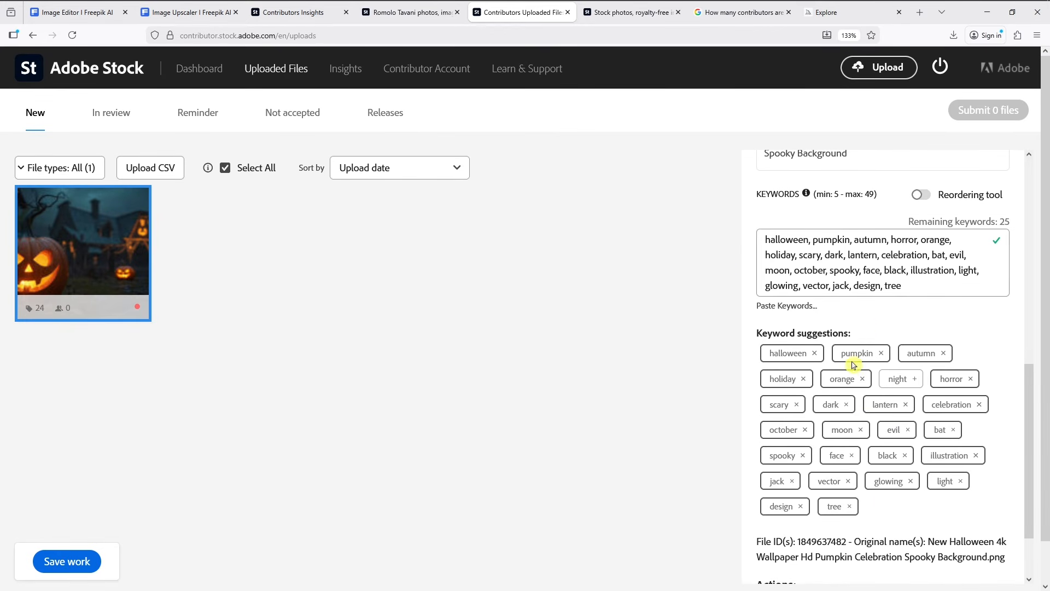
Open the imstocker Keyworder site in a new browser tab and search it for Halloween.
left_click(919, 12)
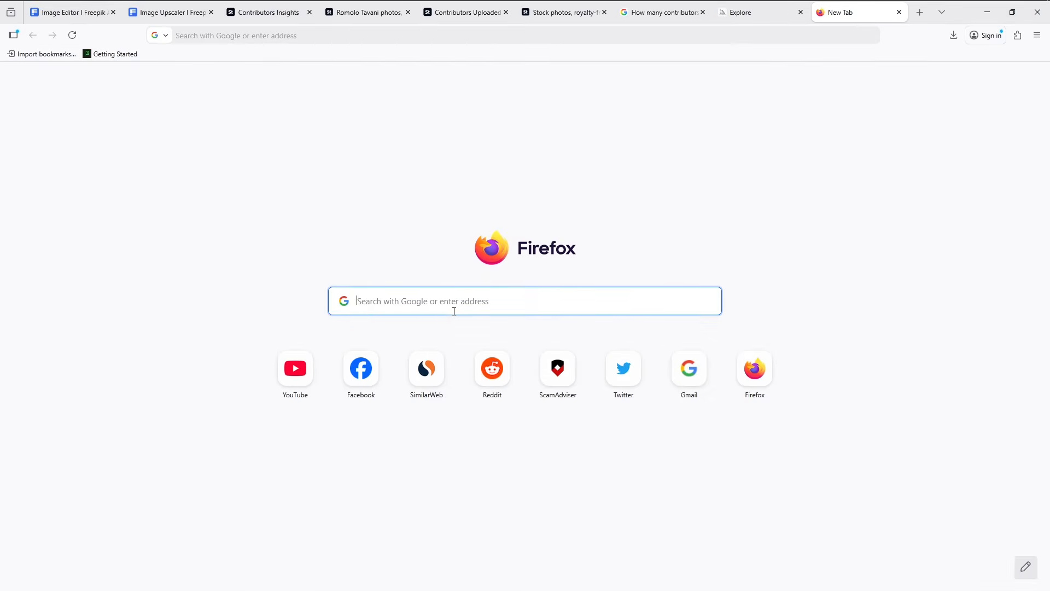
type("imstocker")
key("Return")
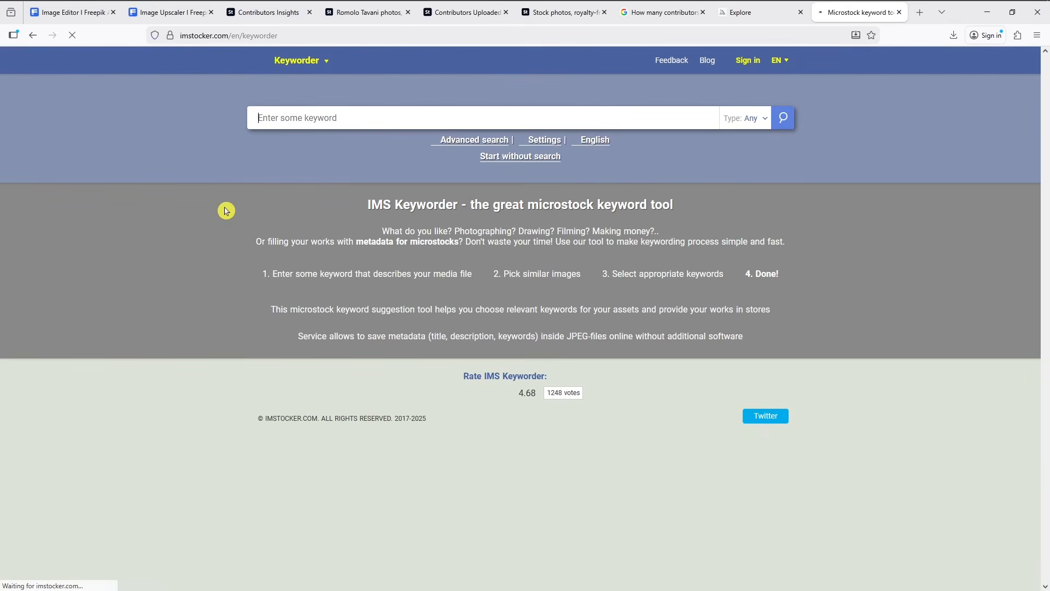
left_click(308, 117)
right_click(308, 118)
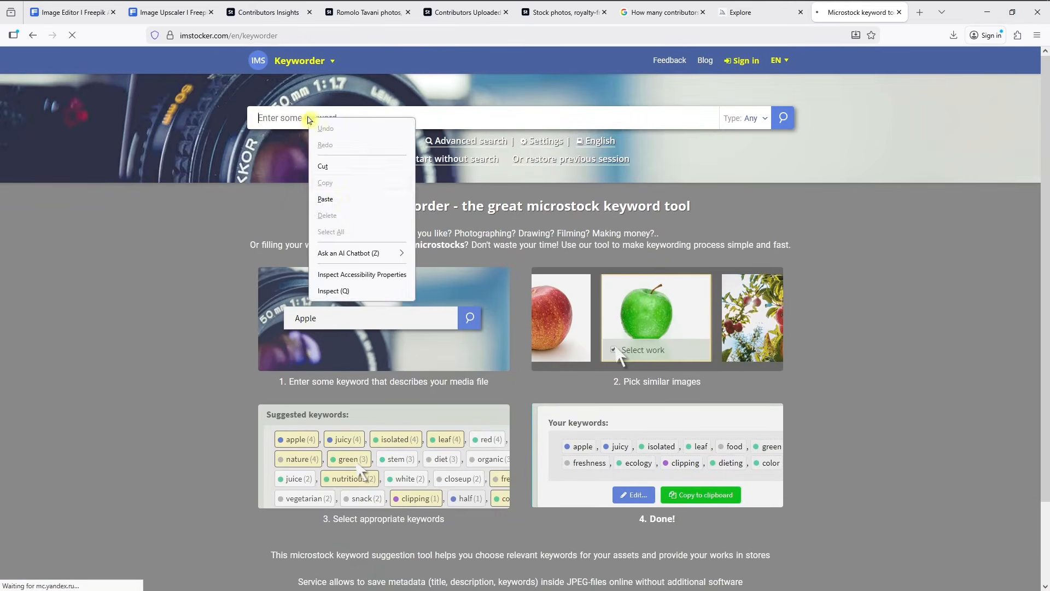
left_click(340, 199)
left_click(783, 118)
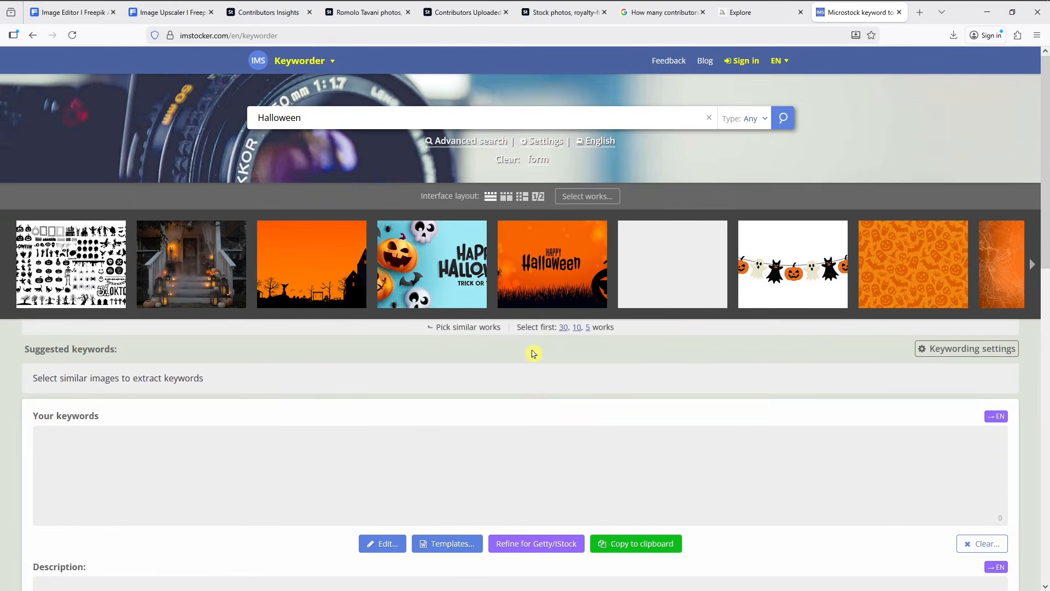
Browse the similar Halloween works and select the generative AI image of illuminated carved pumpkins in darkness.
left_click(1033, 265)
left_click(1032, 265)
left_click(677, 249)
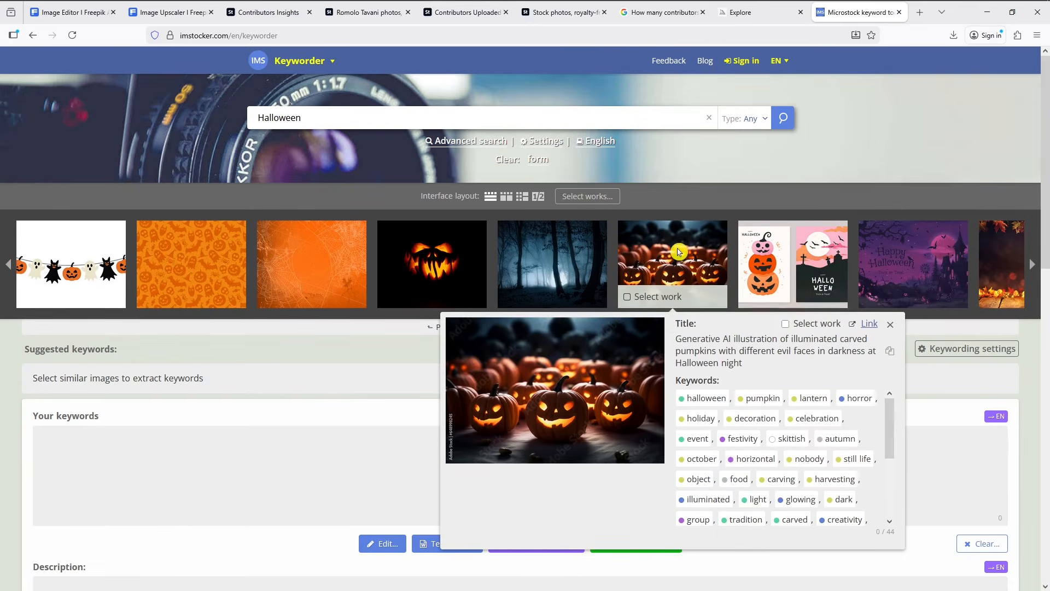
left_click(677, 247)
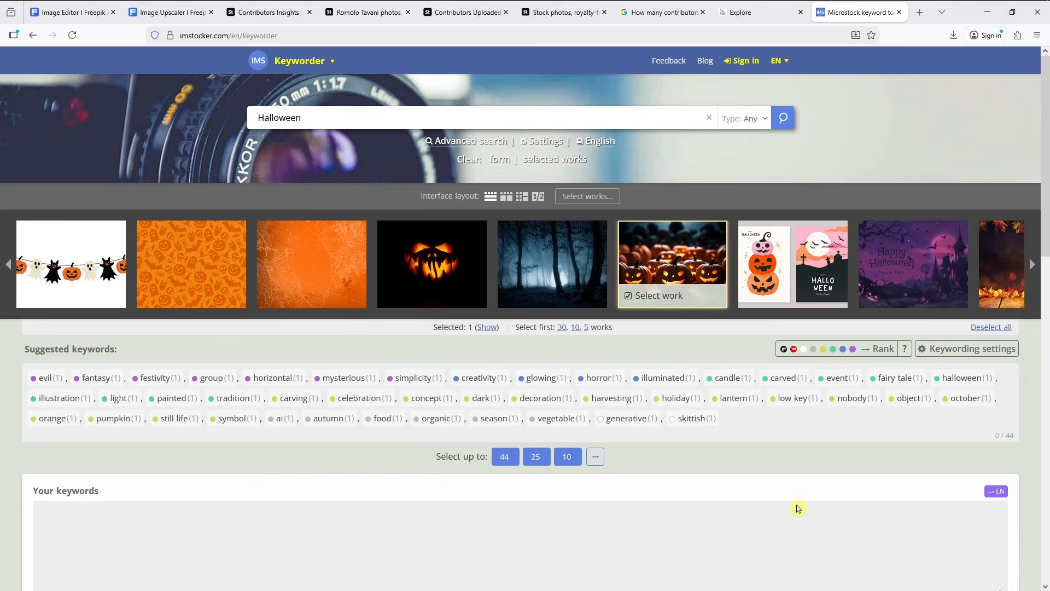
Pick all suggested keywords from evil to halloween, plus october, nobody, low key, lantern, harvesting and decoration.
scroll(791, 498, "down", 2)
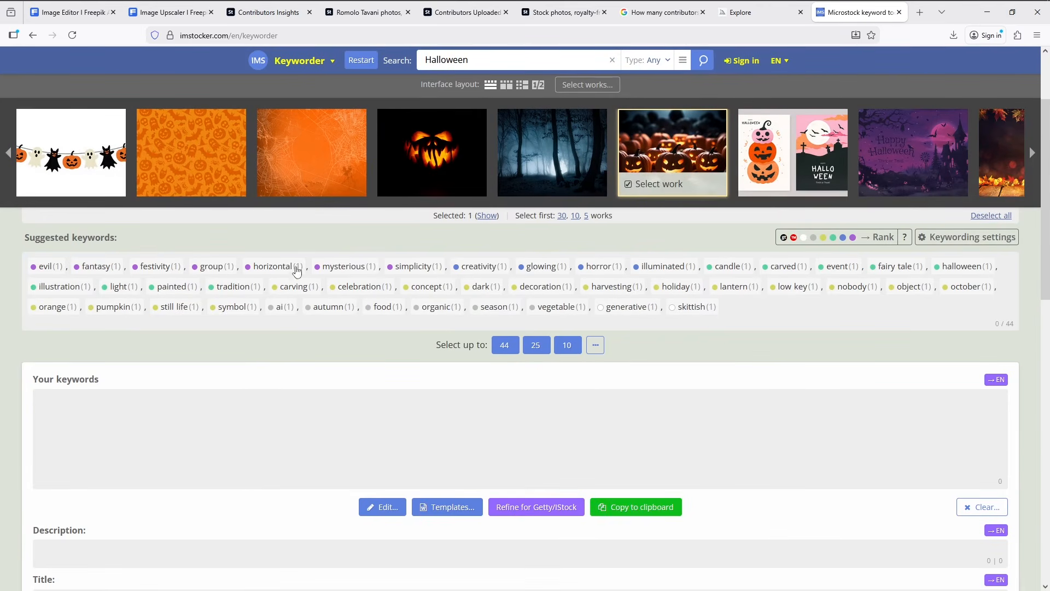
left_click(43, 267)
left_click(96, 269)
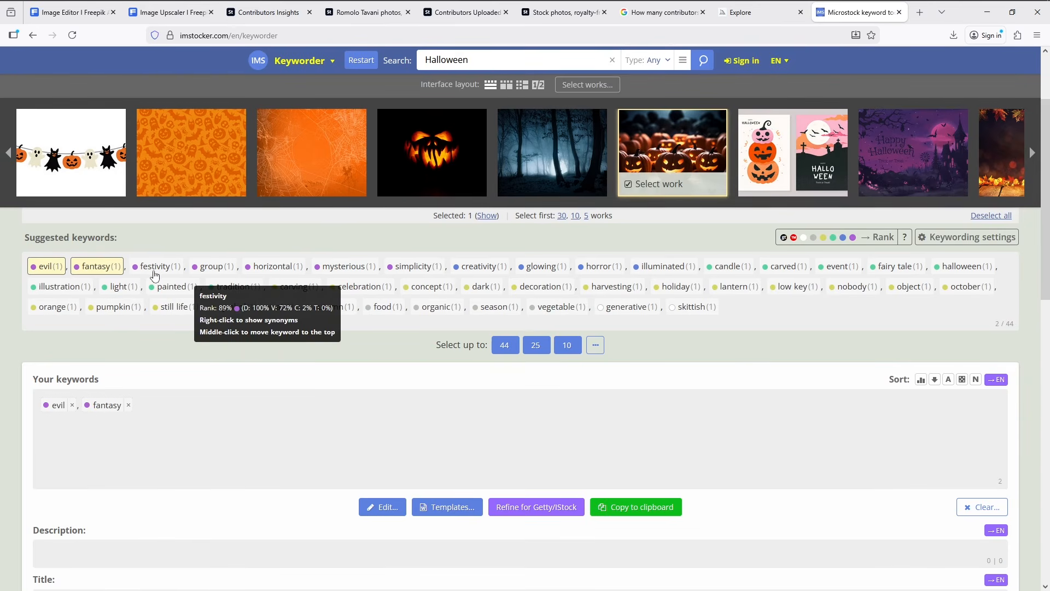
left_click(157, 267)
left_click(211, 267)
mouse_move(275, 268)
left_mouse_down()
mouse_move(788, 289)
mouse_move(514, 296)
left_mouse_up()
left_click(514, 293)
scroll(640, 246, "down", 5)
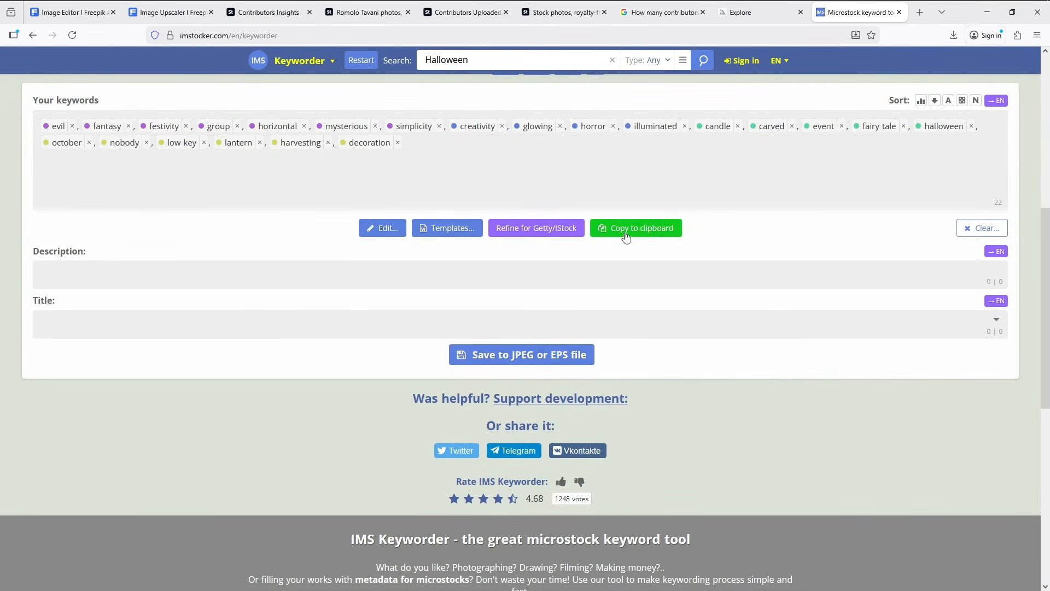
scroll(655, 230, "up", 1)
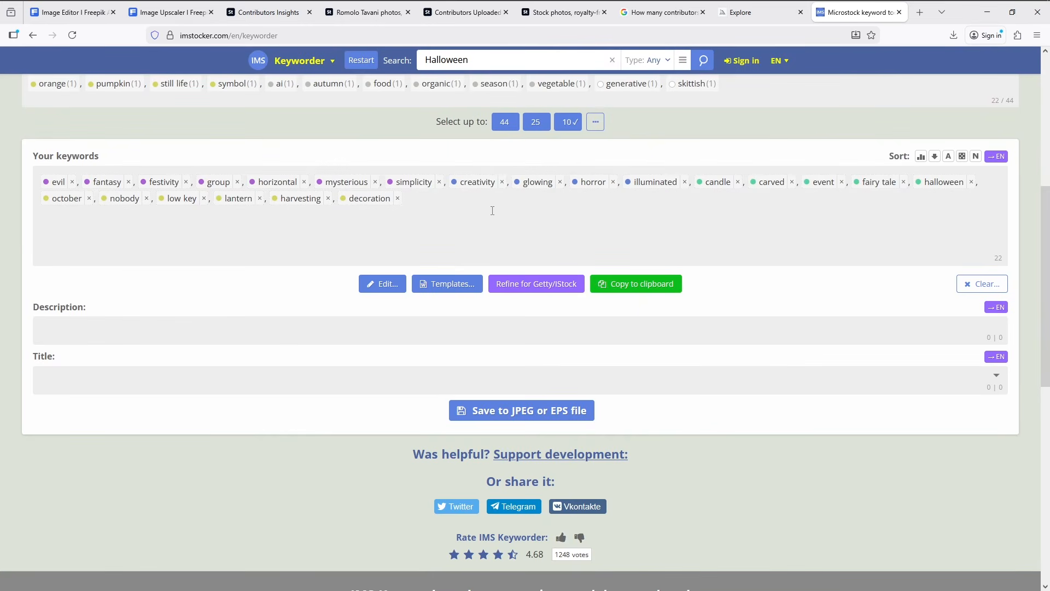
Return to the Adobe Stock uploaded files page, review the image's keywords and save the work.
left_click(564, 12)
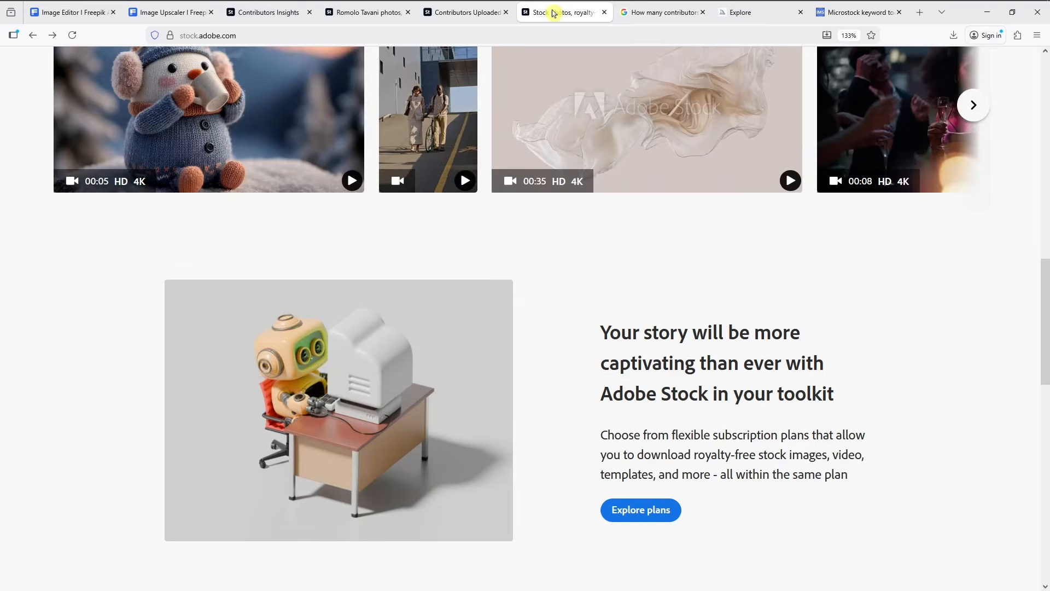
left_click(469, 14)
scroll(911, 348, "up", 2)
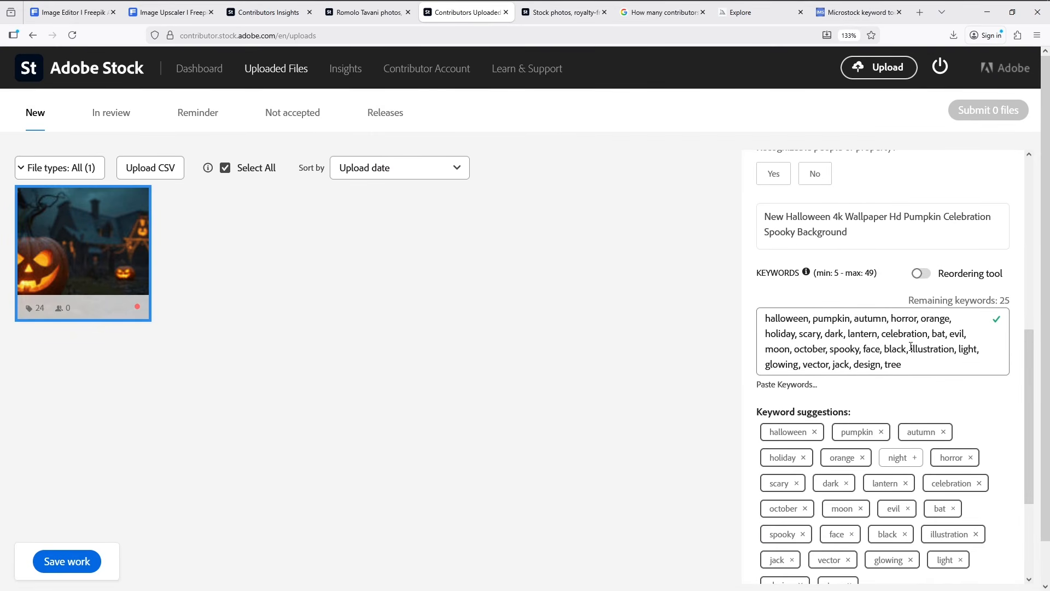
scroll(911, 350, "down", 3)
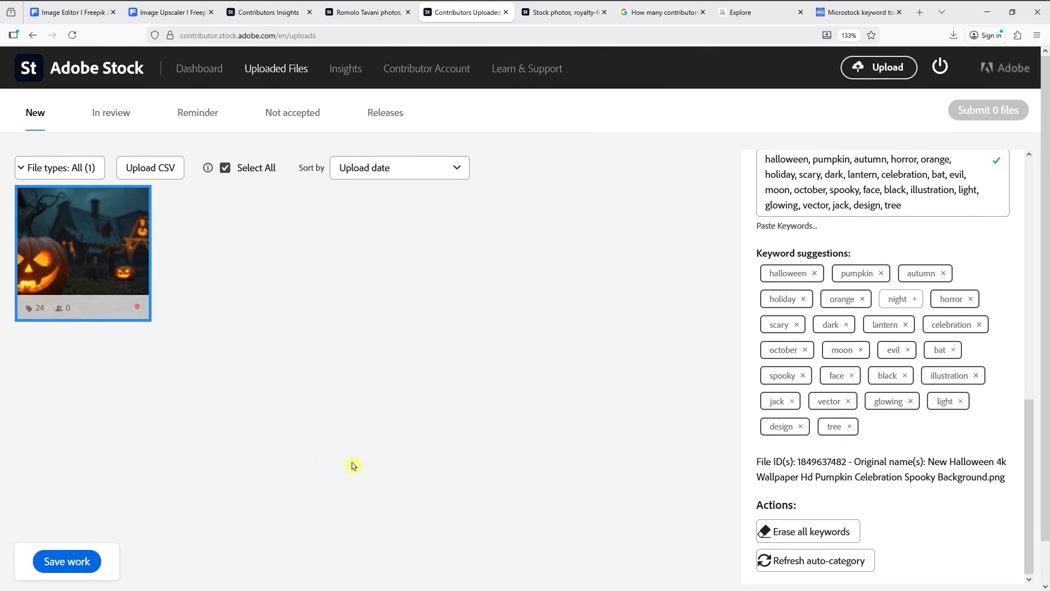
left_click(98, 564)
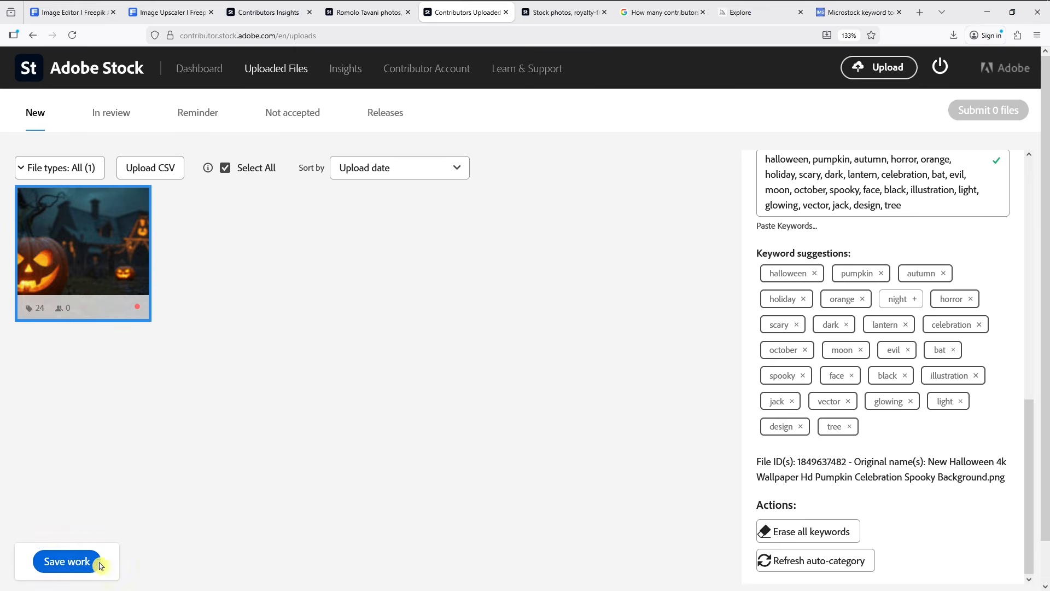
left_click(68, 568)
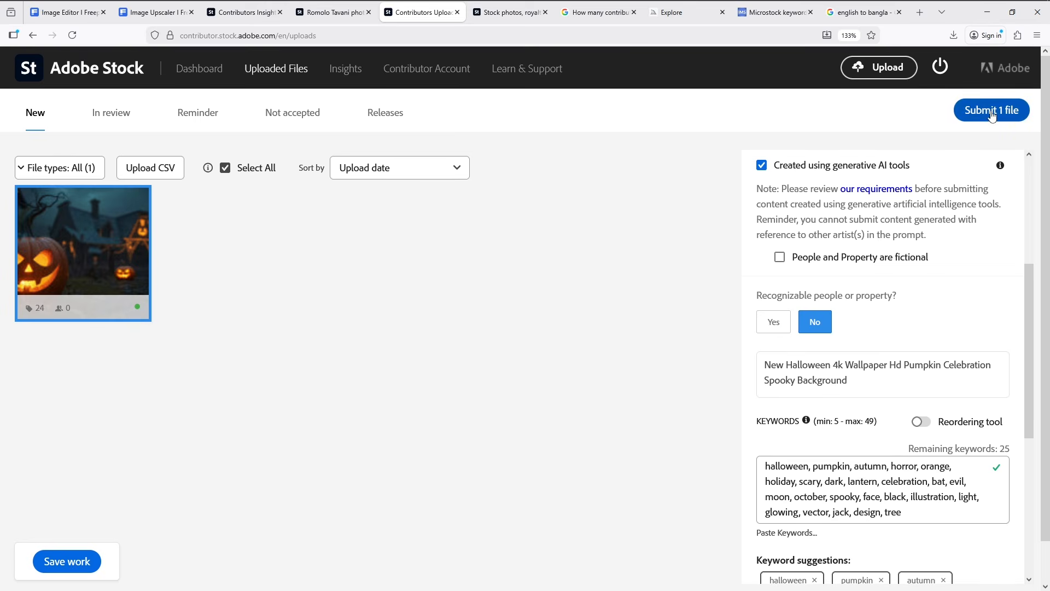
Start submitting the pumpkin image and accept both terms, on the submission guidelines and on account suspension.
mouse_move(136, 307)
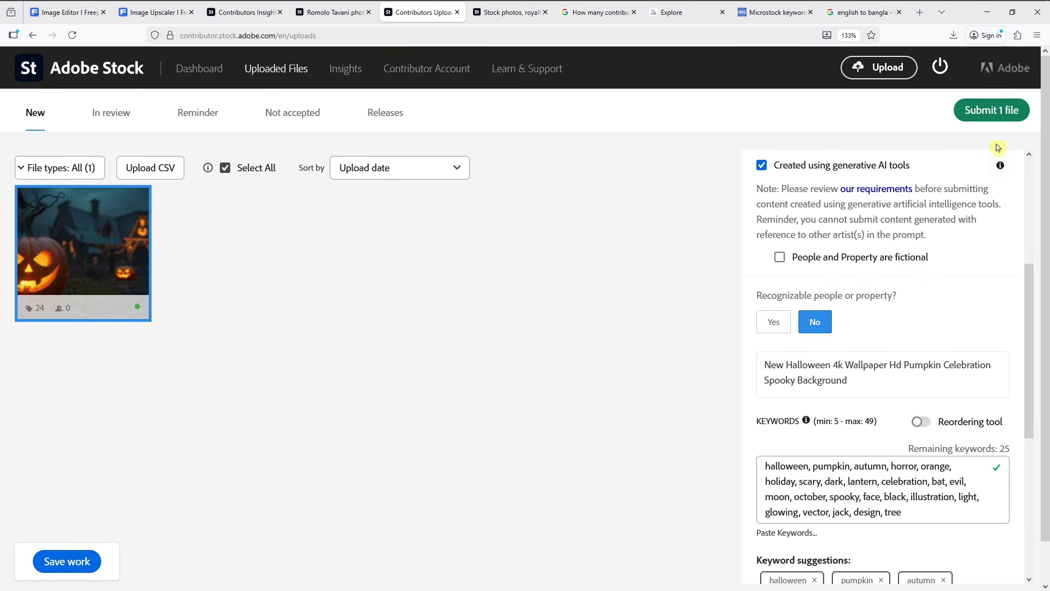
left_click(994, 116)
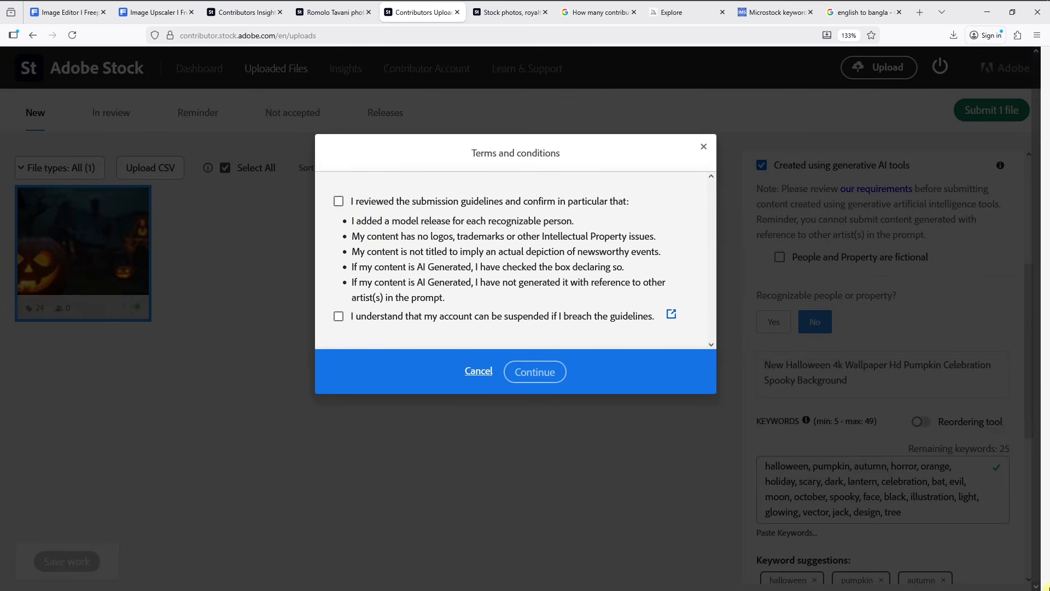
left_click(339, 201)
left_click(339, 316)
left_click(539, 372)
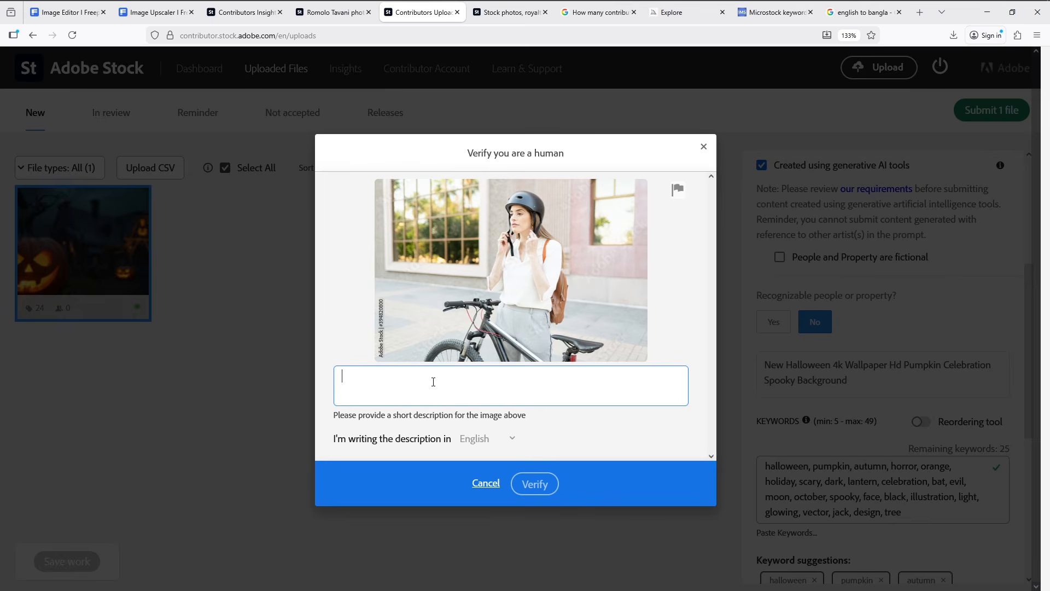
Paste New Halloween 4k Wallpaper Hd Pumpkin Celebration Spooky Background as the human verification description, verify it and submit the image.
right_click(386, 378)
left_click(444, 441)
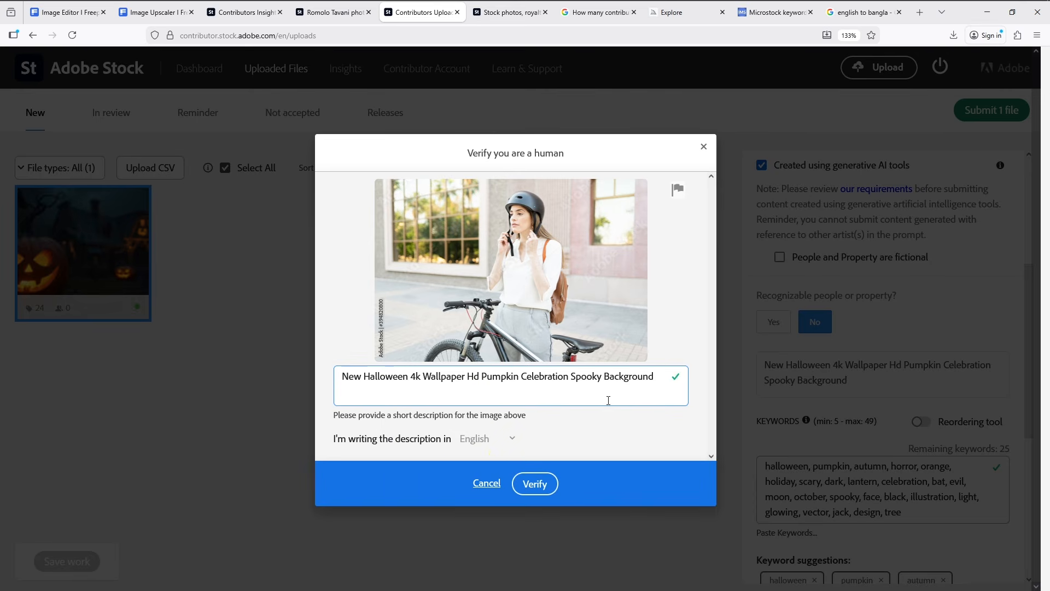
left_click(535, 484)
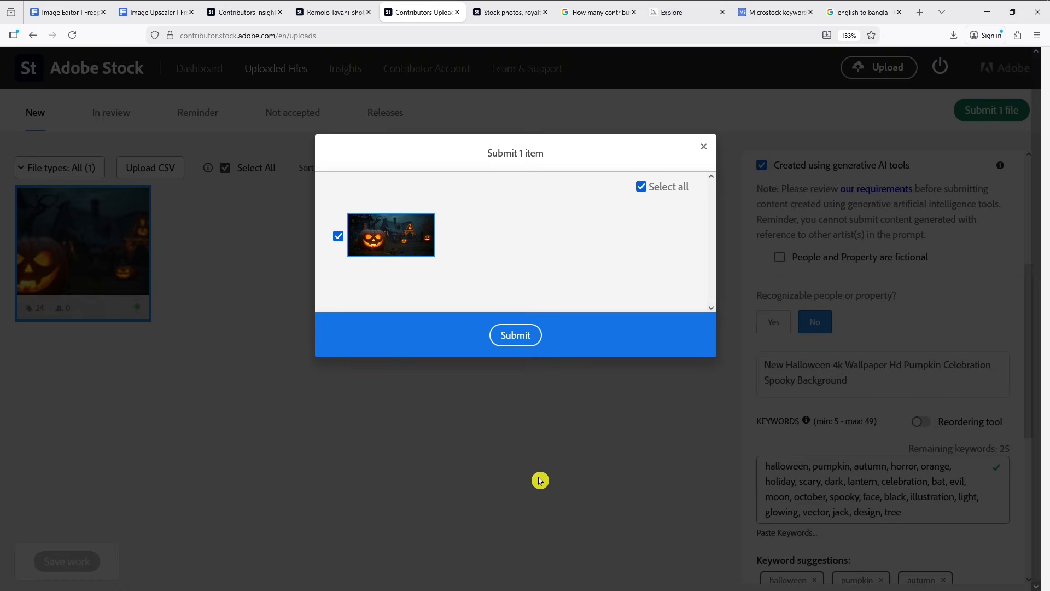
left_click(511, 338)
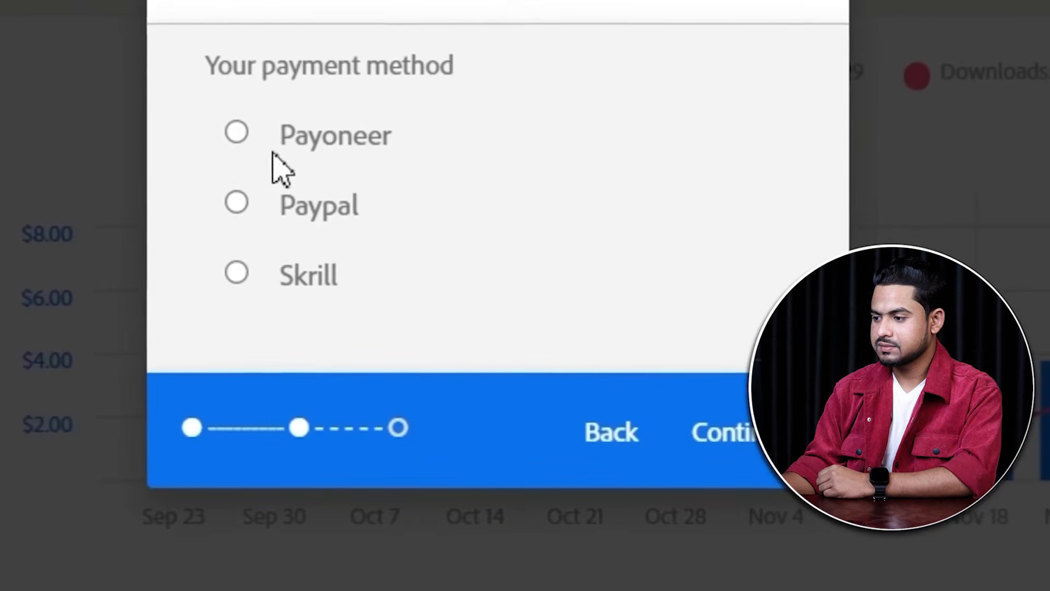
Choose Payoneer as the payment method and confirm the payout request.
left_click(226, 130)
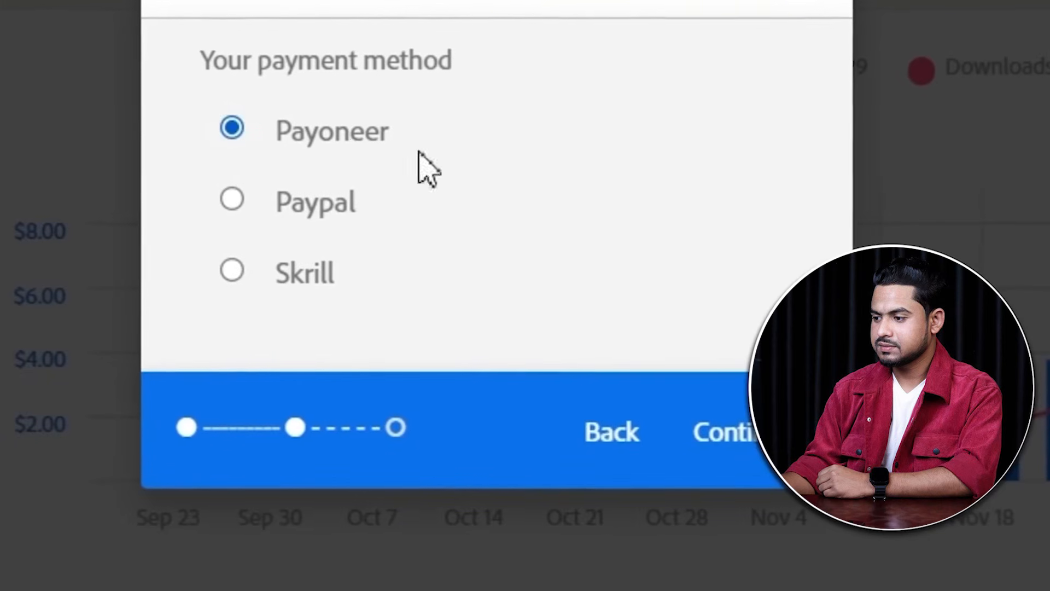
left_click(749, 444)
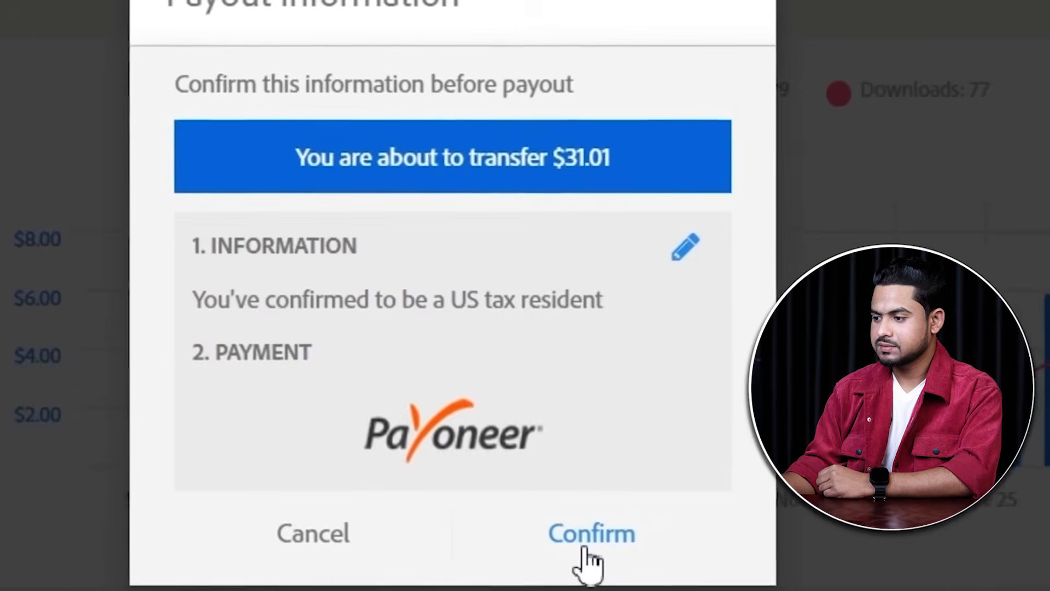
left_click(591, 552)
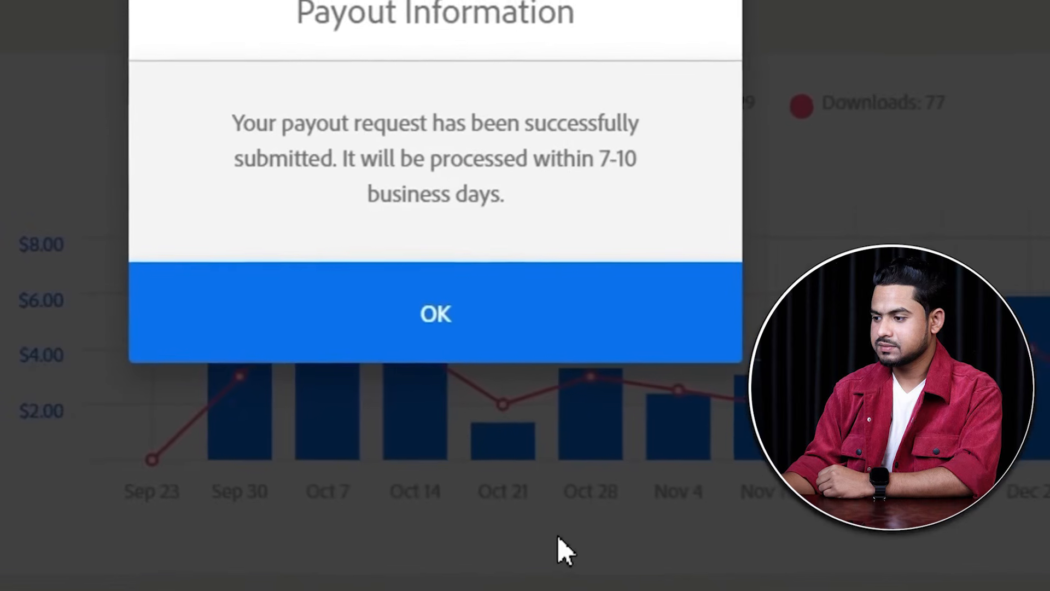